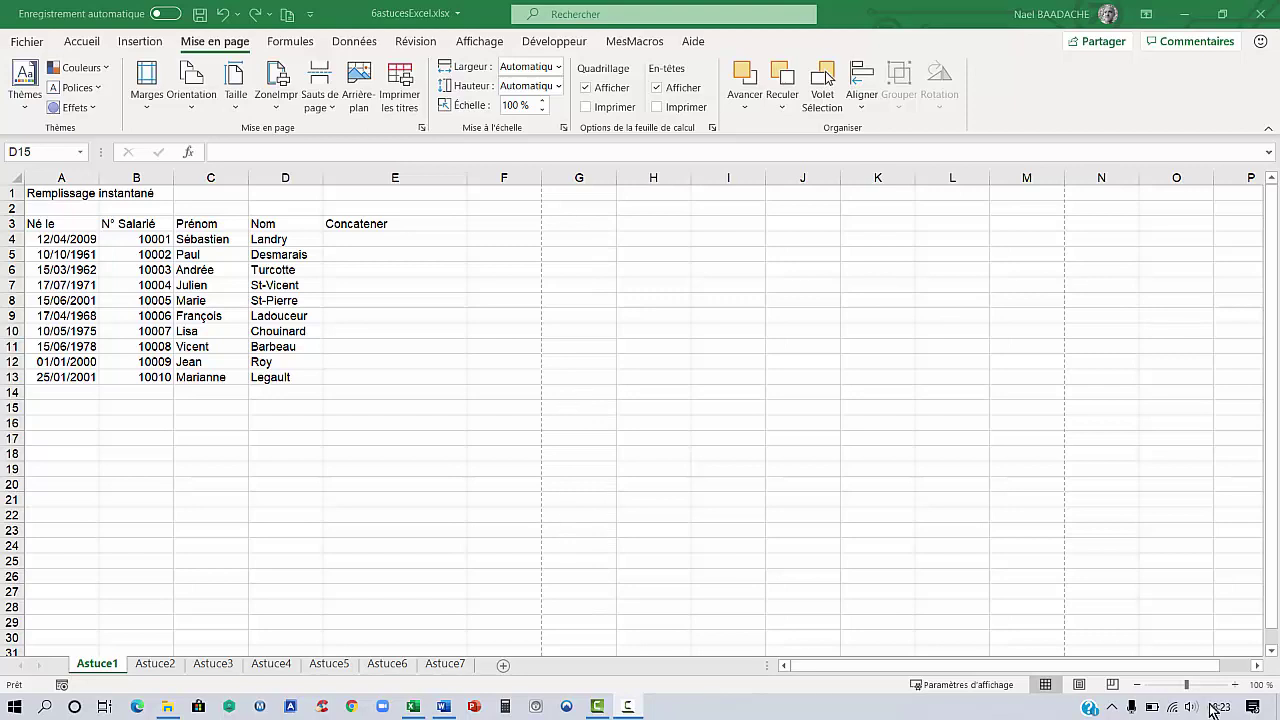
Step: Turn off Quadrillage > Afficher on the Mise en page tab to hide Astuce1's gridlines
click(262, 408)
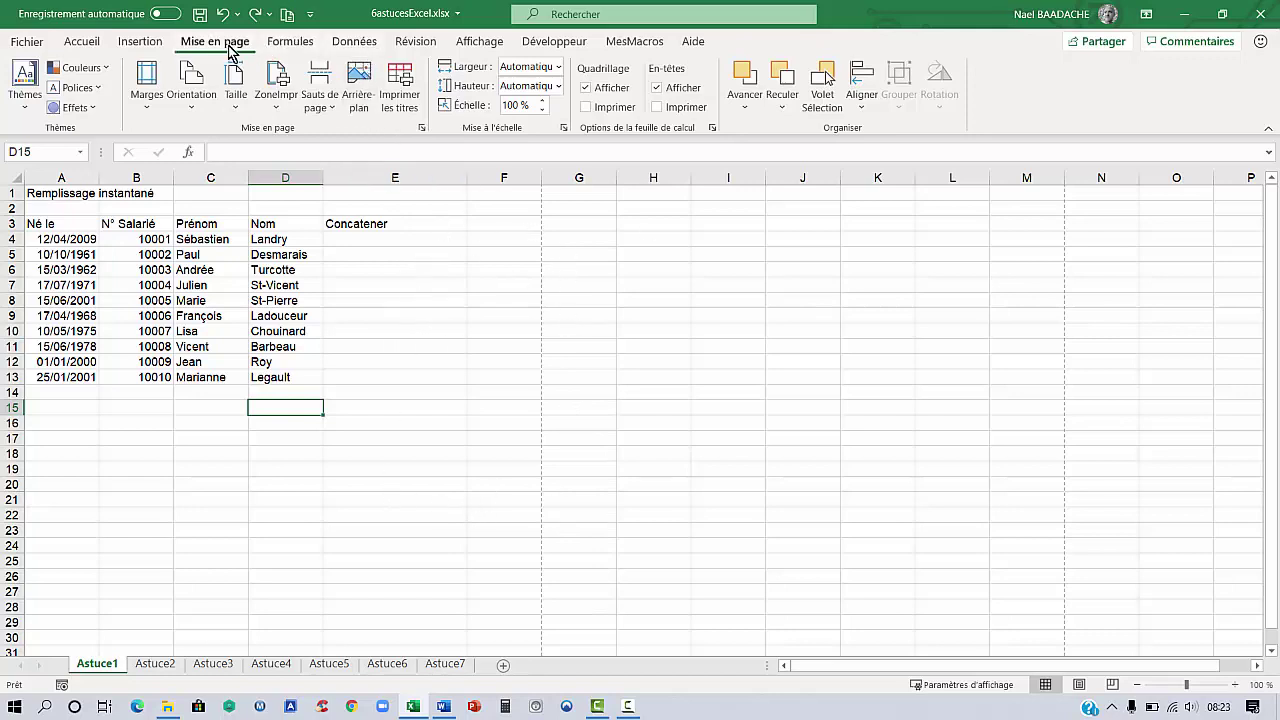
click(586, 90)
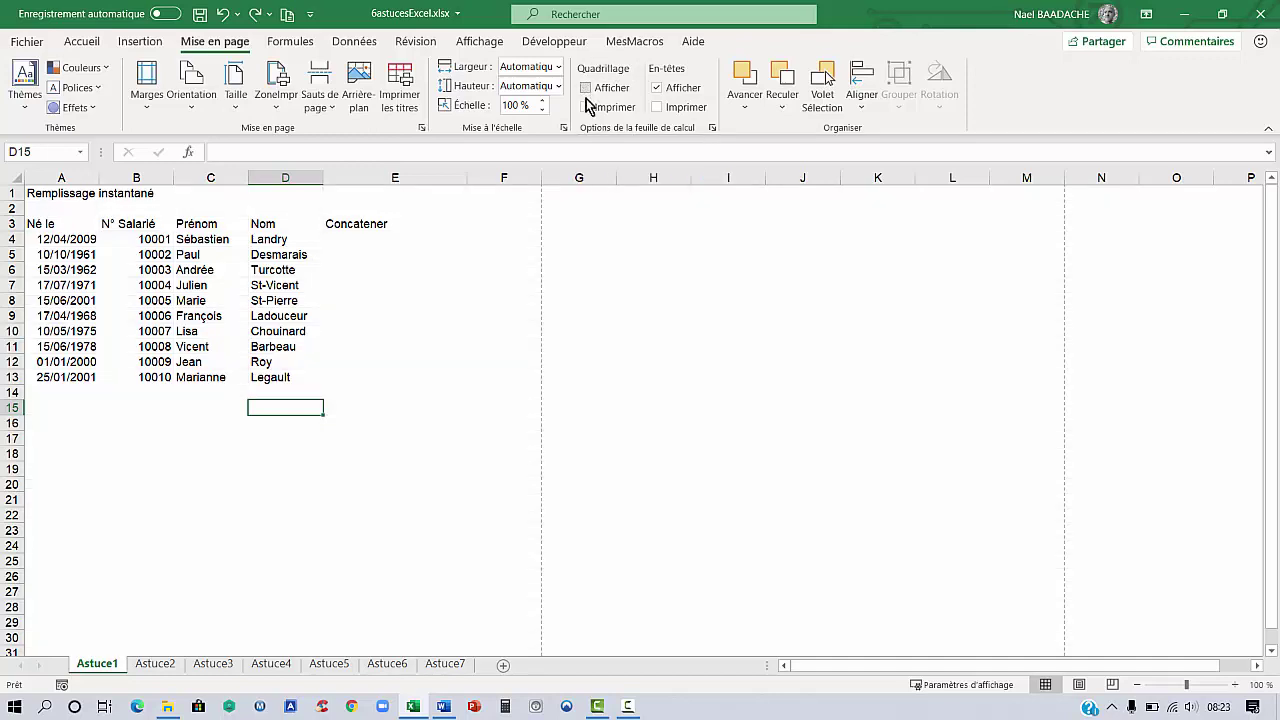
click(330, 438)
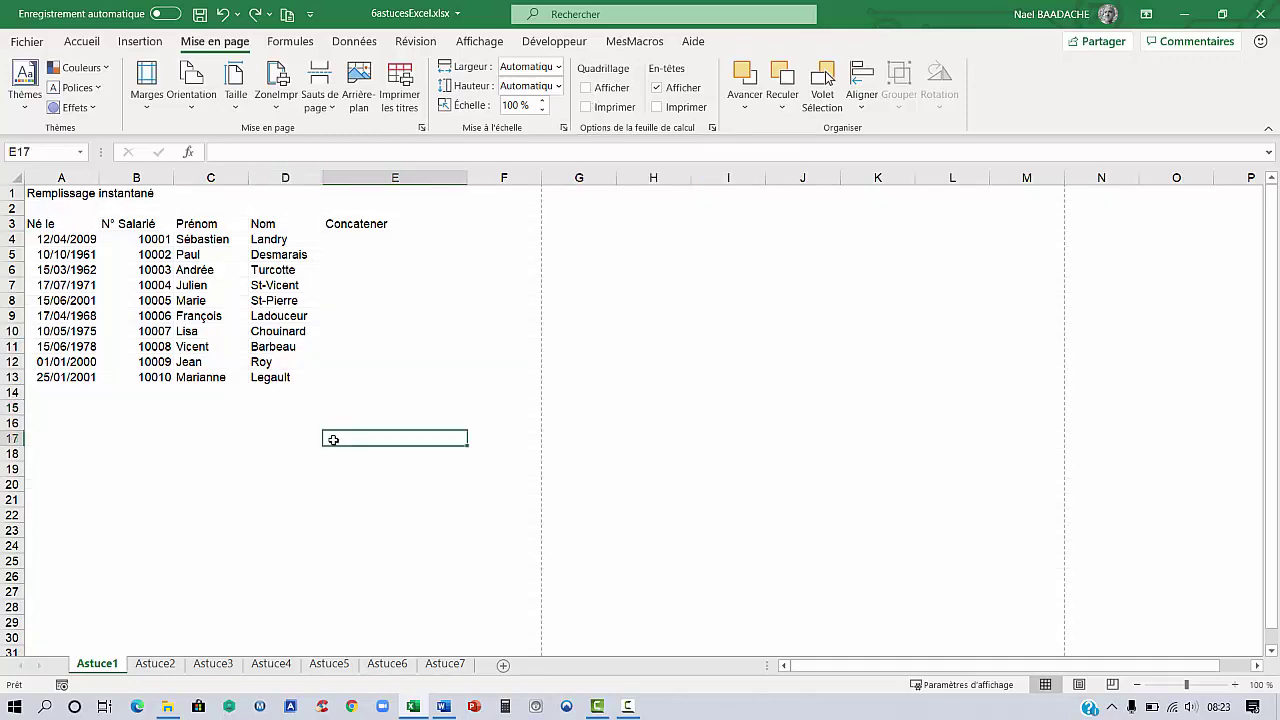
click(351, 241)
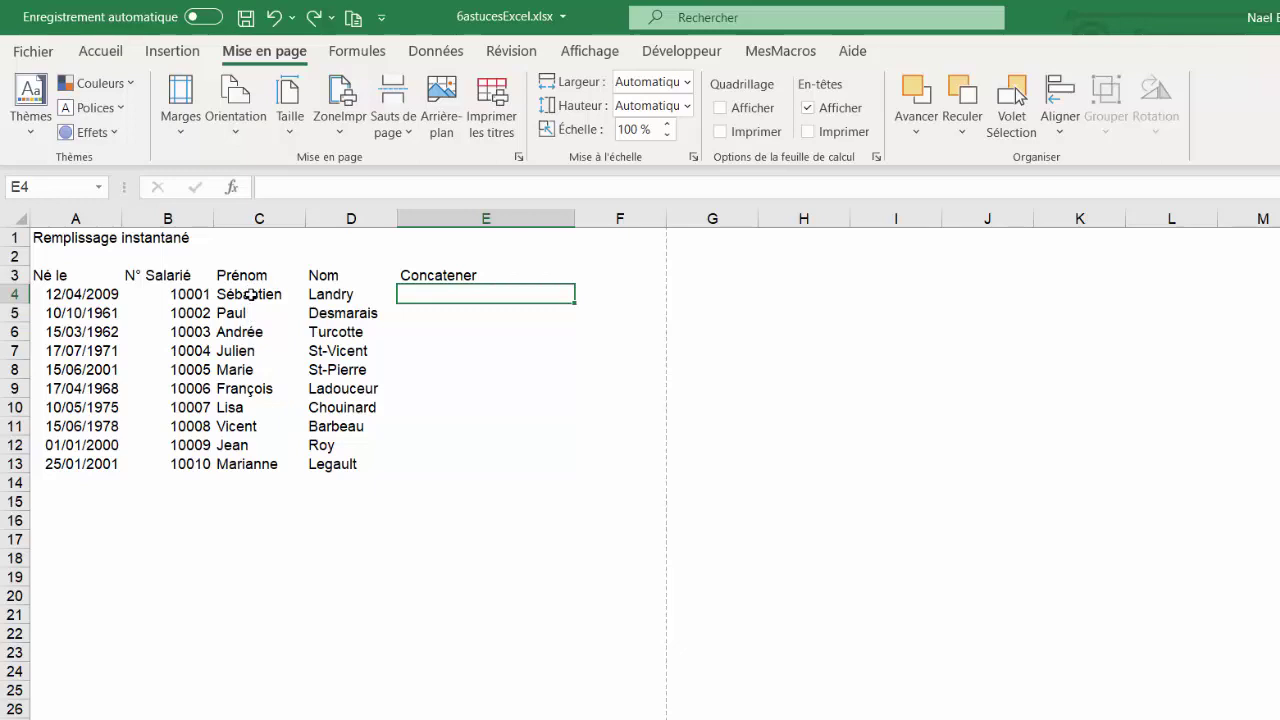
click(250, 294)
key(Right)
key(Right)
key(F2)
text(=conca)
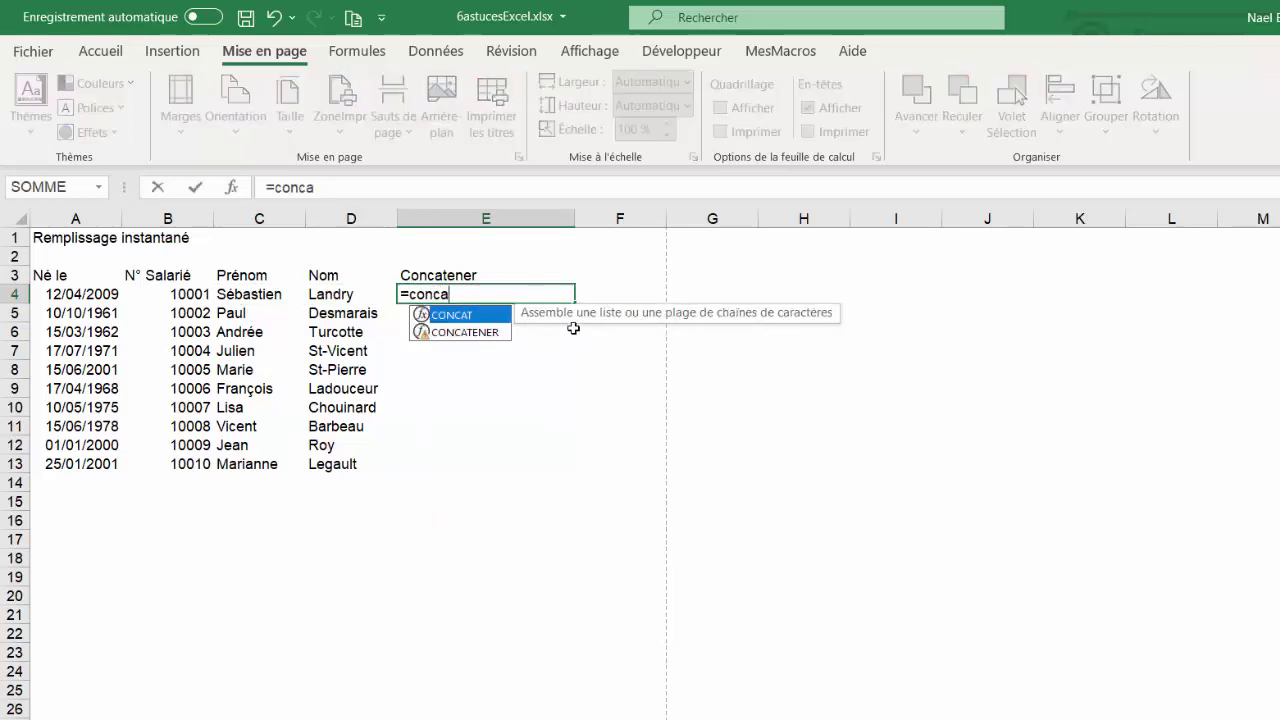
double_click(475, 333)
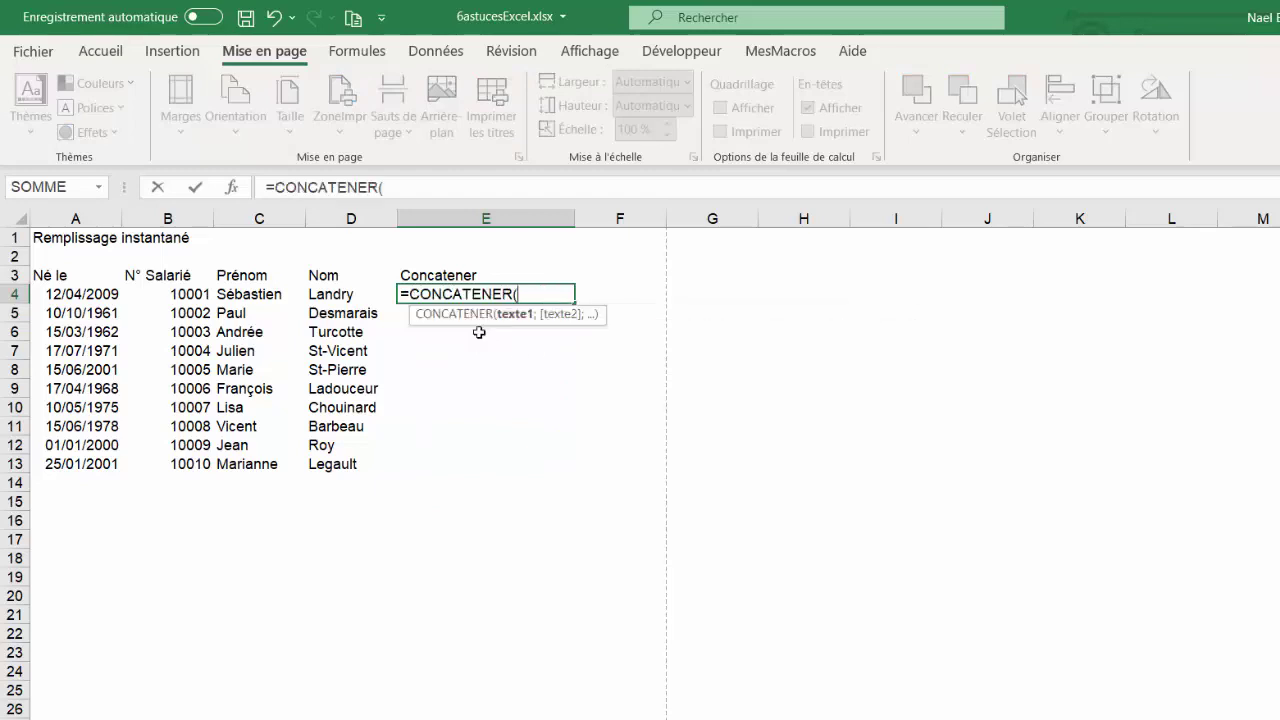
click(233, 294)
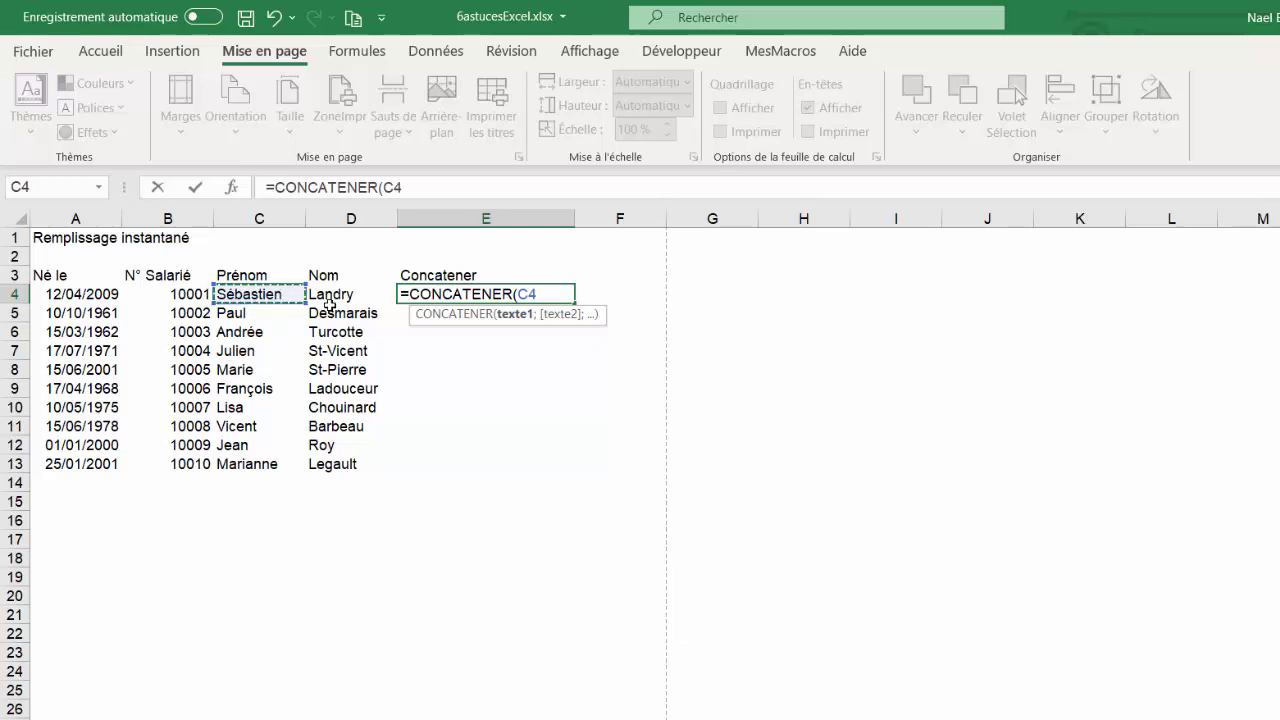
text(&" ")
text(&)
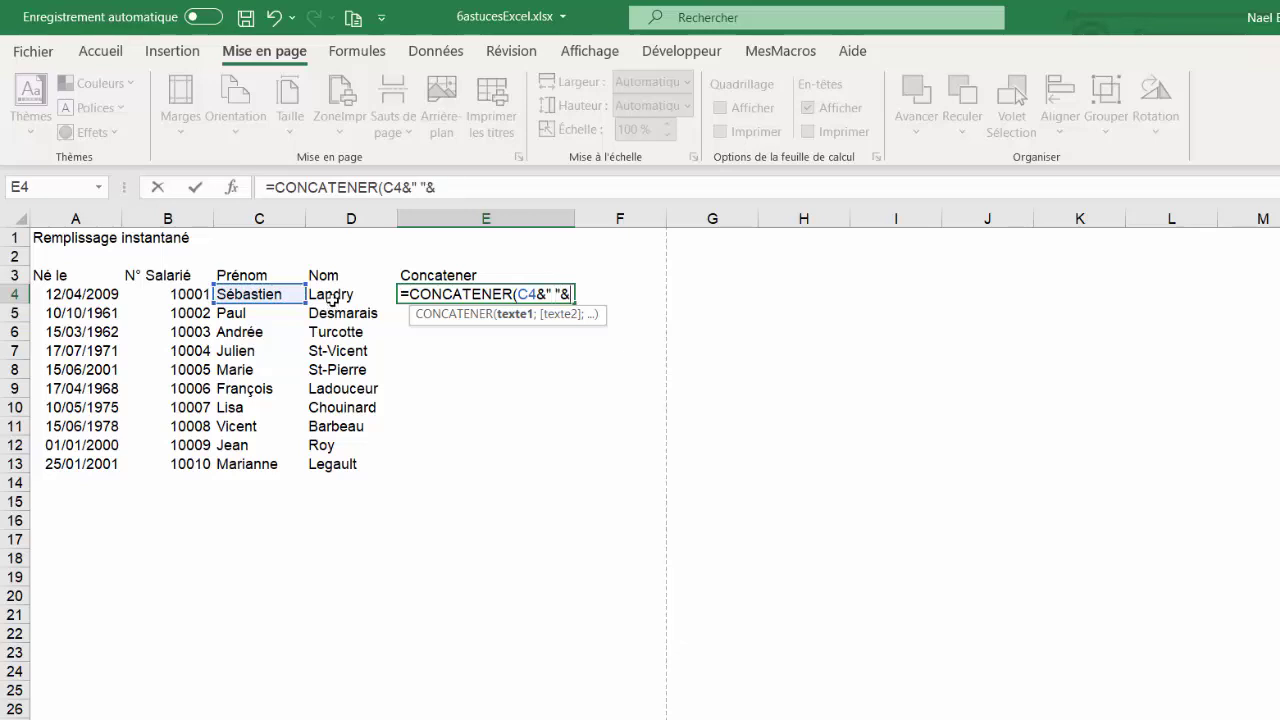
click(331, 296)
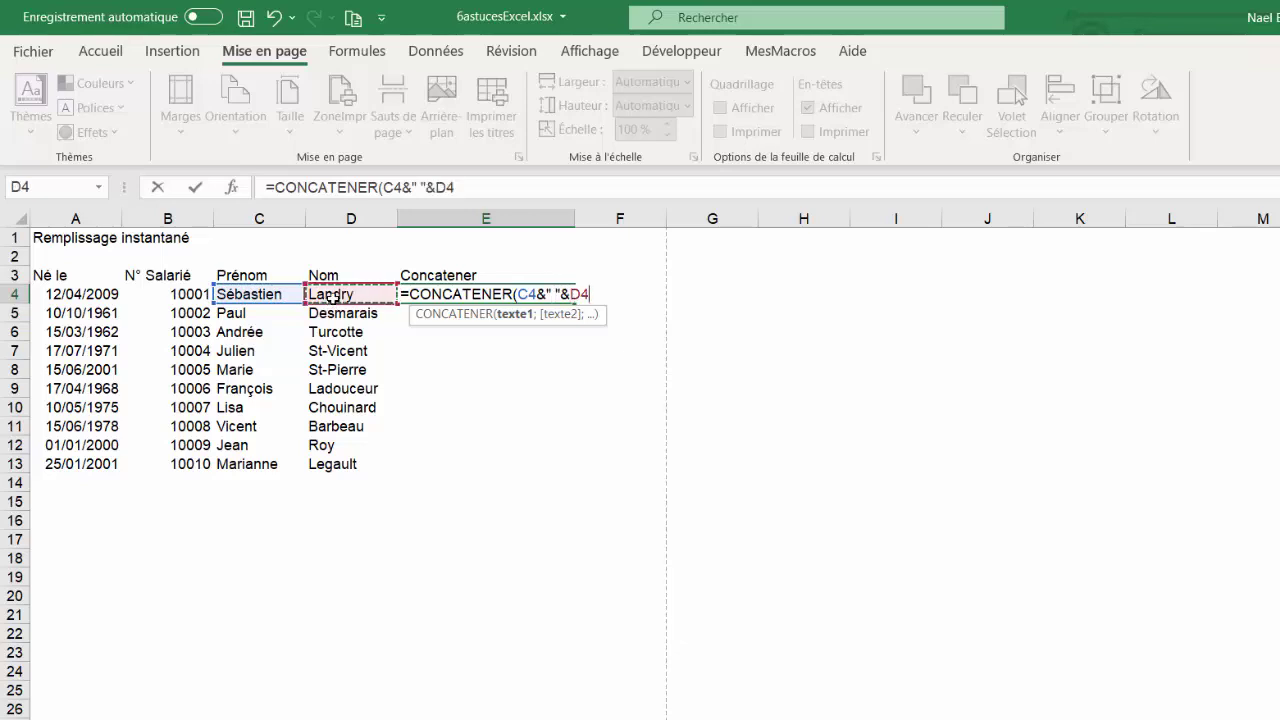
text())
key(Return)
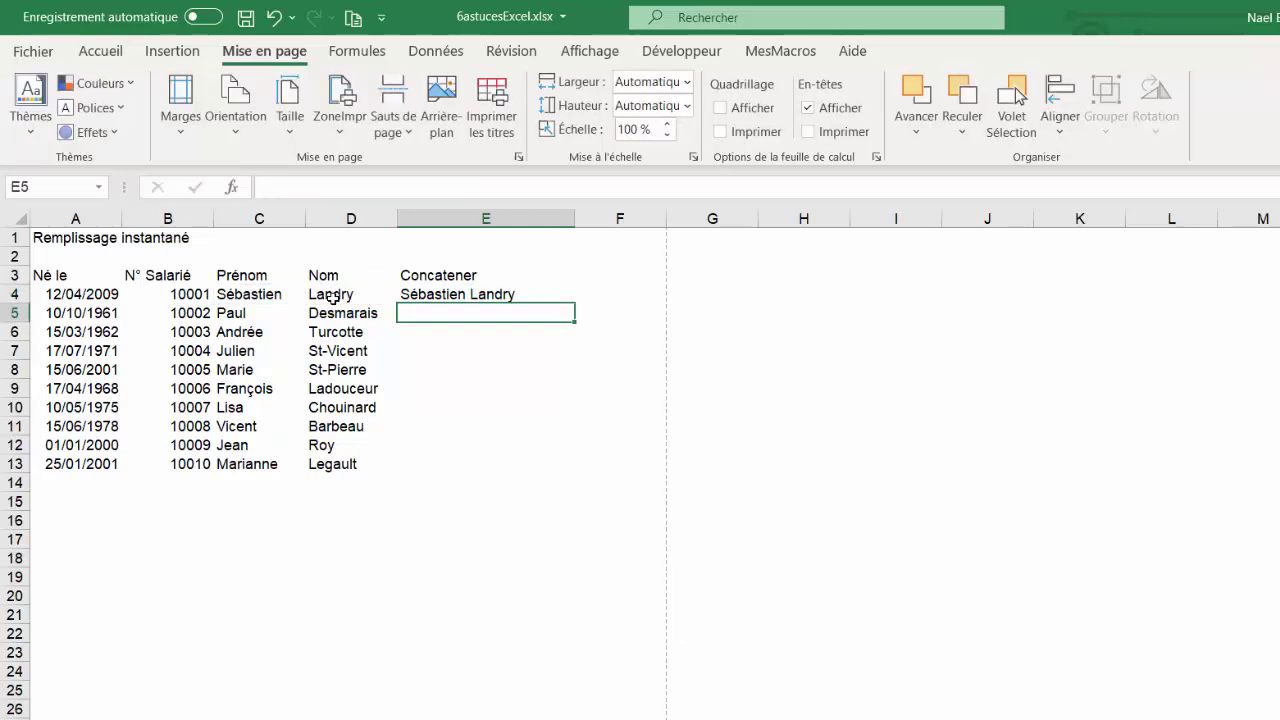
click(432, 297)
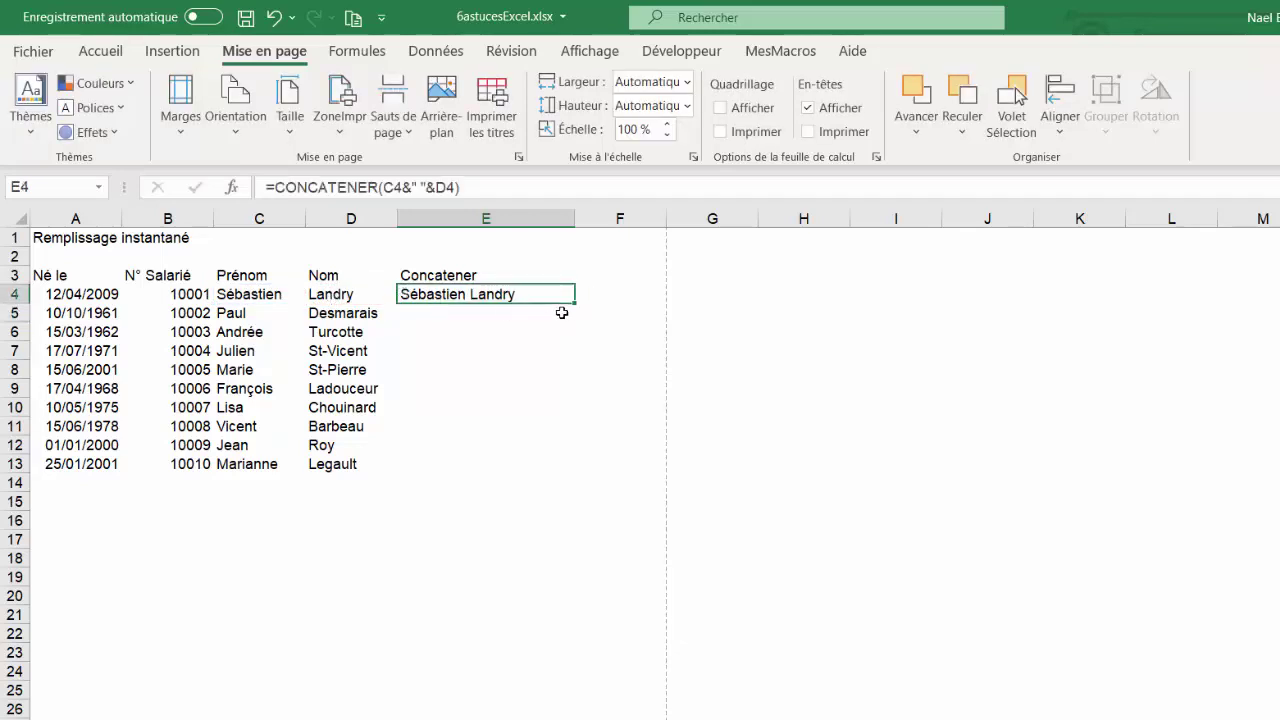
drag(575, 303, 560, 478)
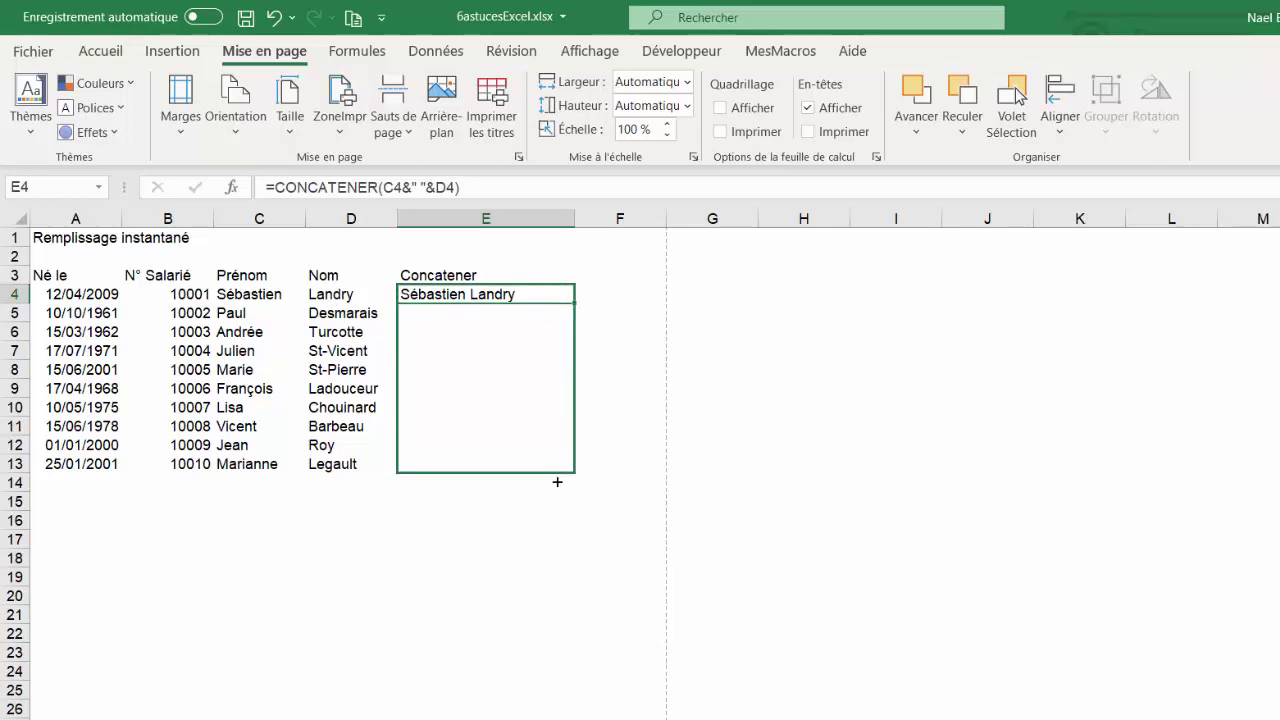
click(460, 349)
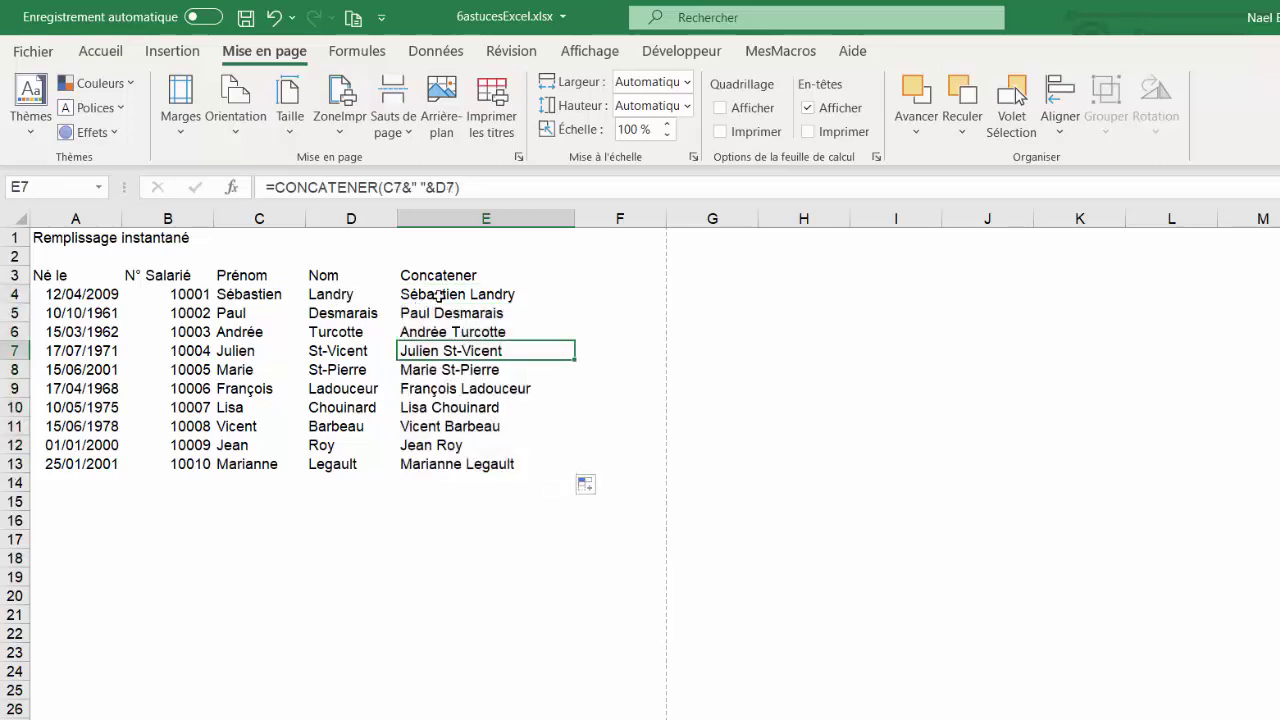
drag(437, 294, 457, 466)
key(Delete)
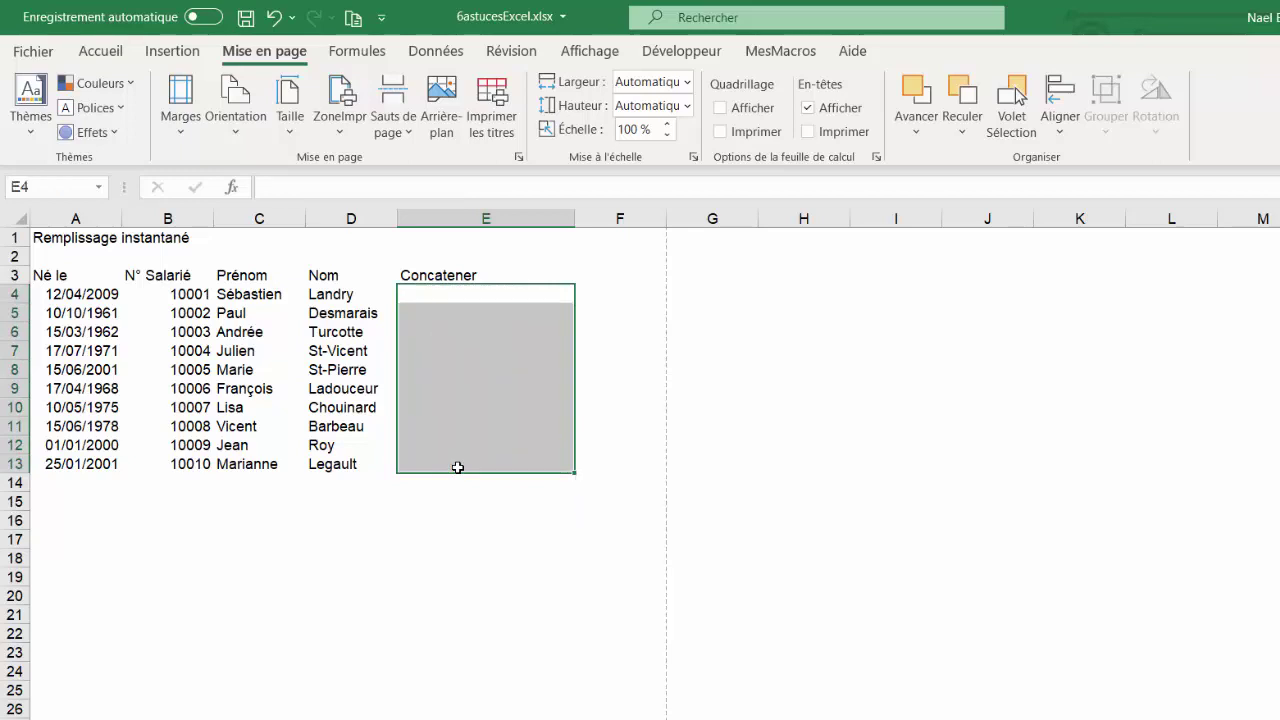
key(Up)
key(Down)
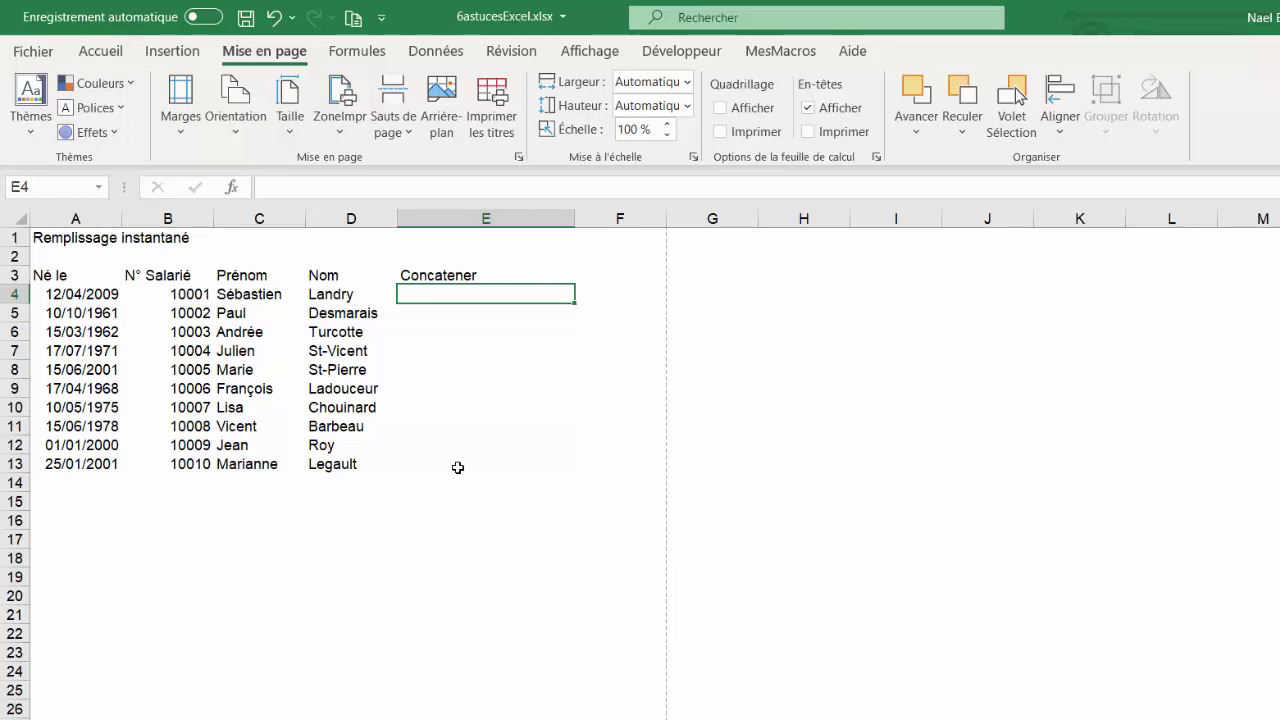
text(Sabas)
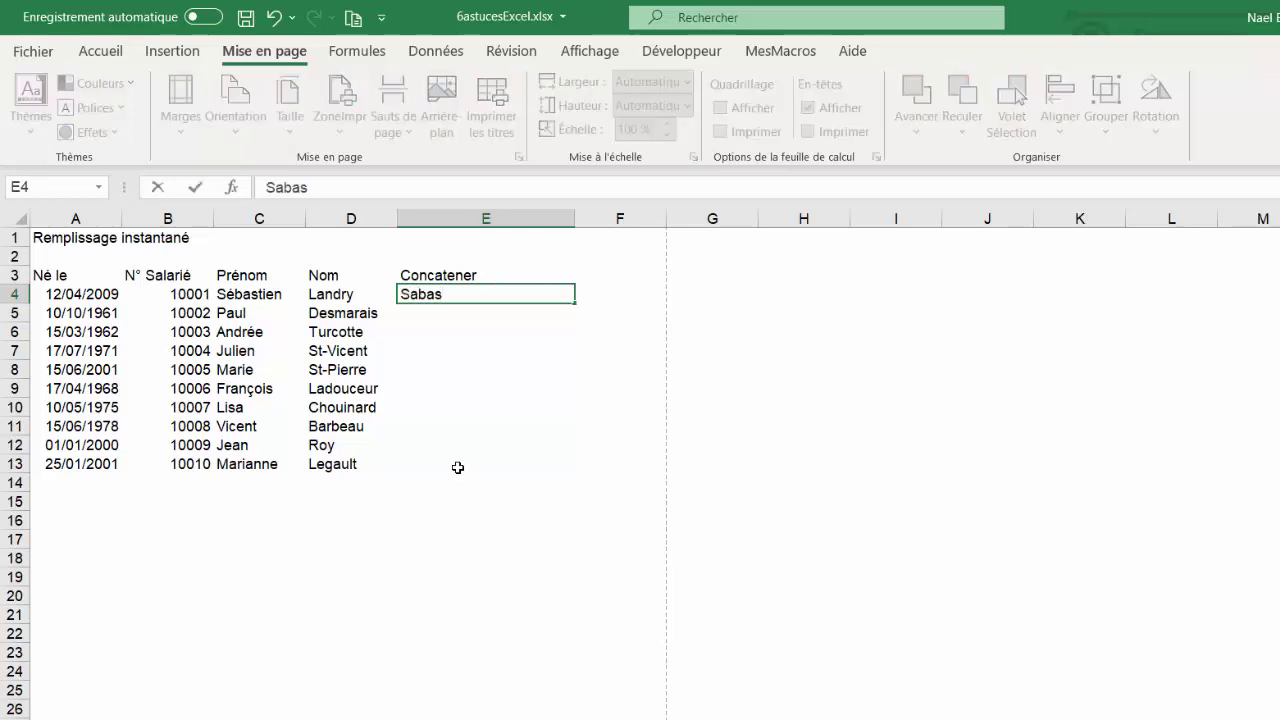
key(BackSpace)
key(BackSpace)
key(BackSpace)
key(BackSpace)
text(ébast)
text(ien Landy)
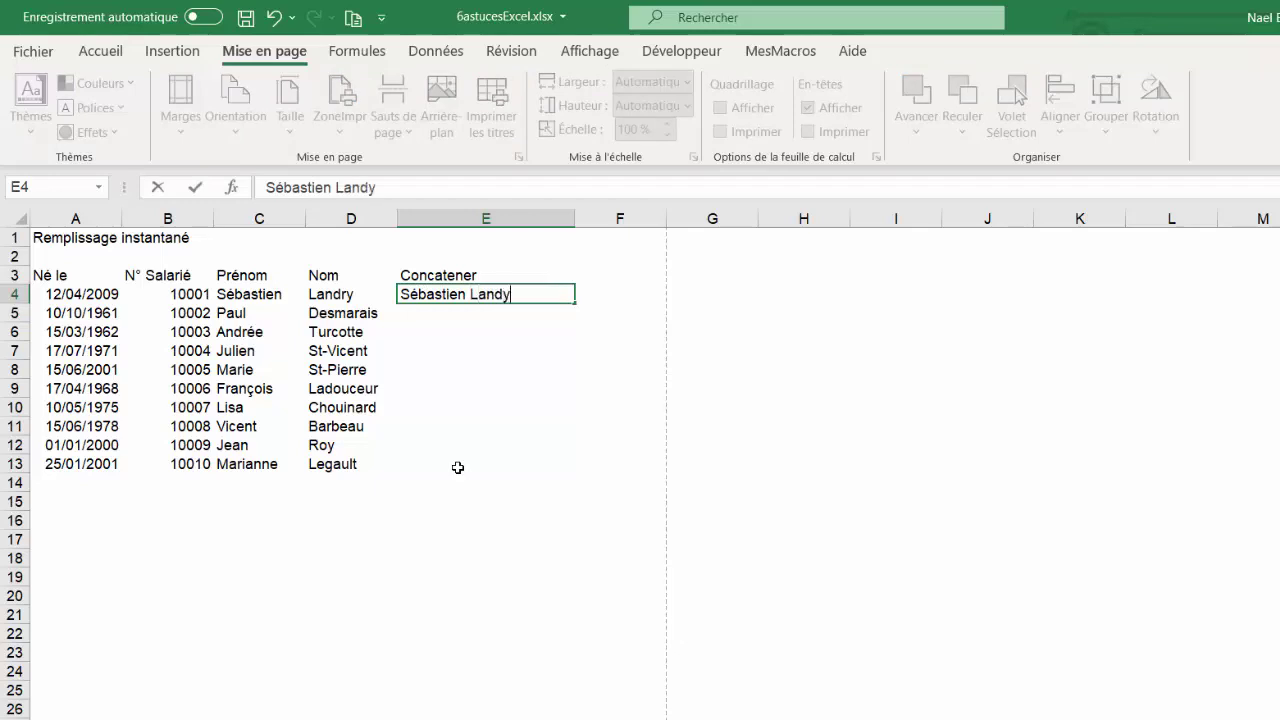
key(BackSpace)
text(ry)
key(Return)
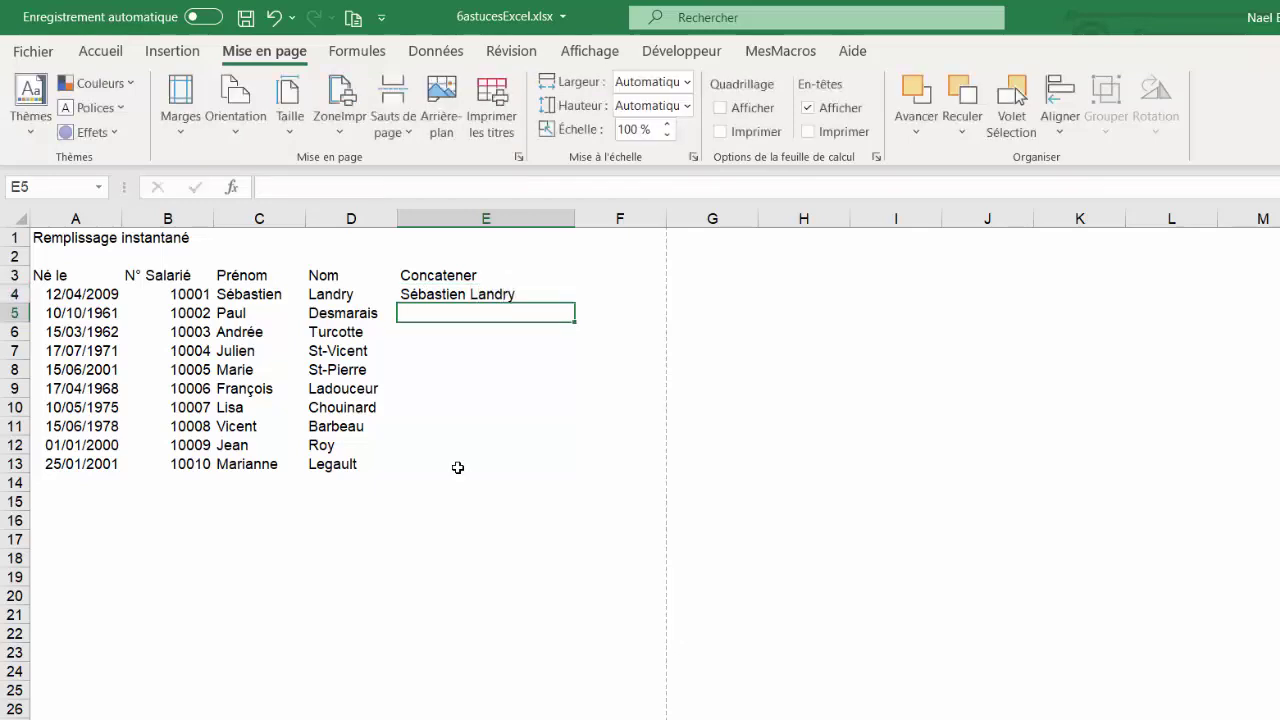
Step: Type Paul Desmarais in E5, accept the Flash Fill preview, then clear E5:E13 again
text(Paul Desmarais)
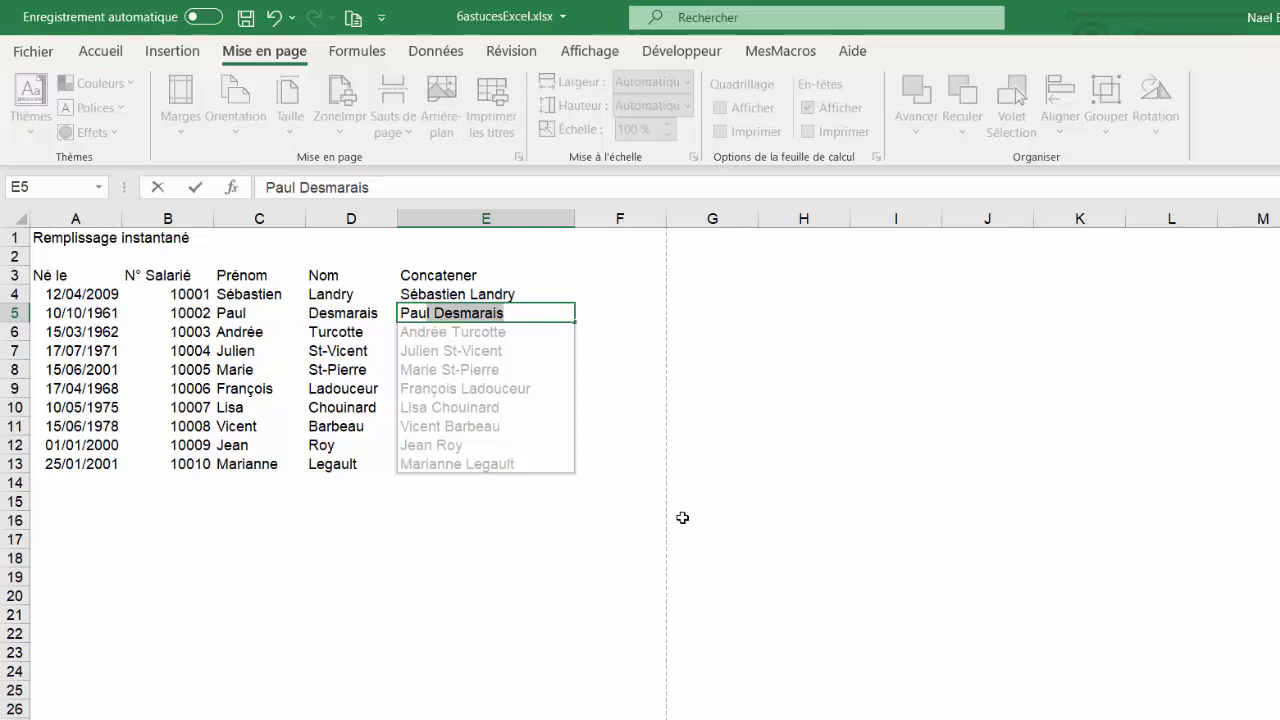
key(Return)
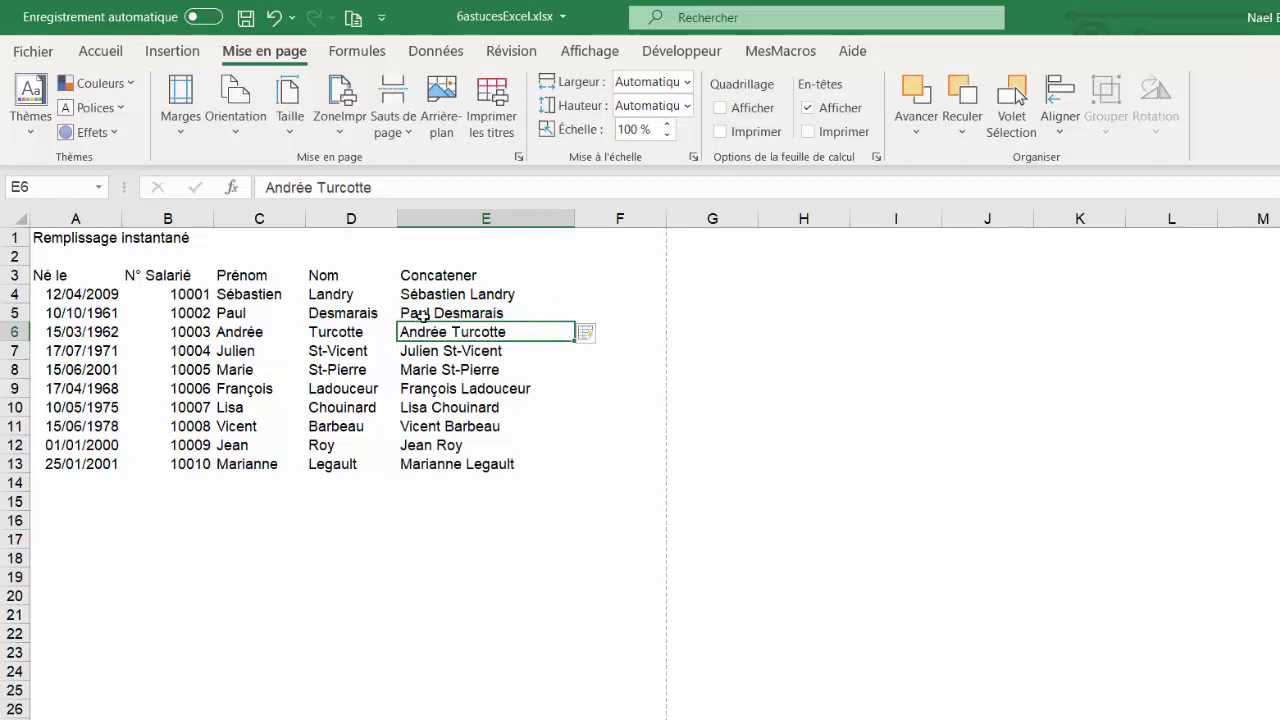
drag(421, 314, 443, 466)
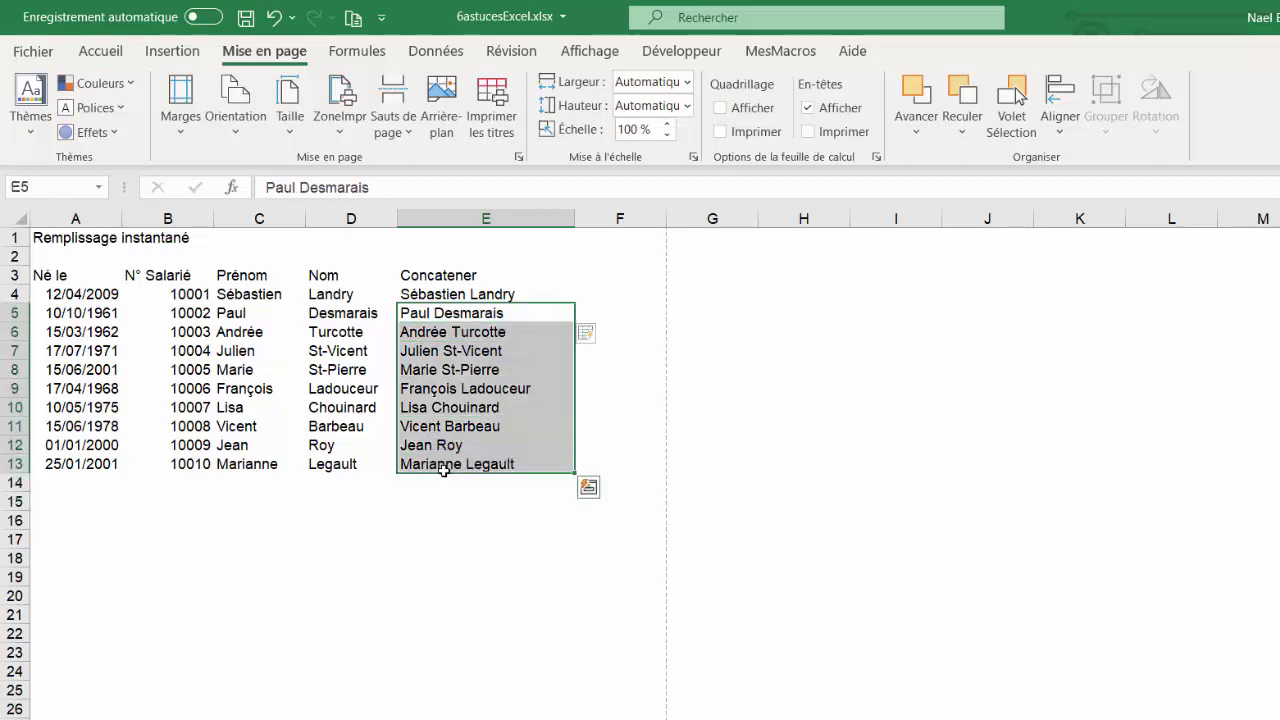
key(Delete)
click(460, 294)
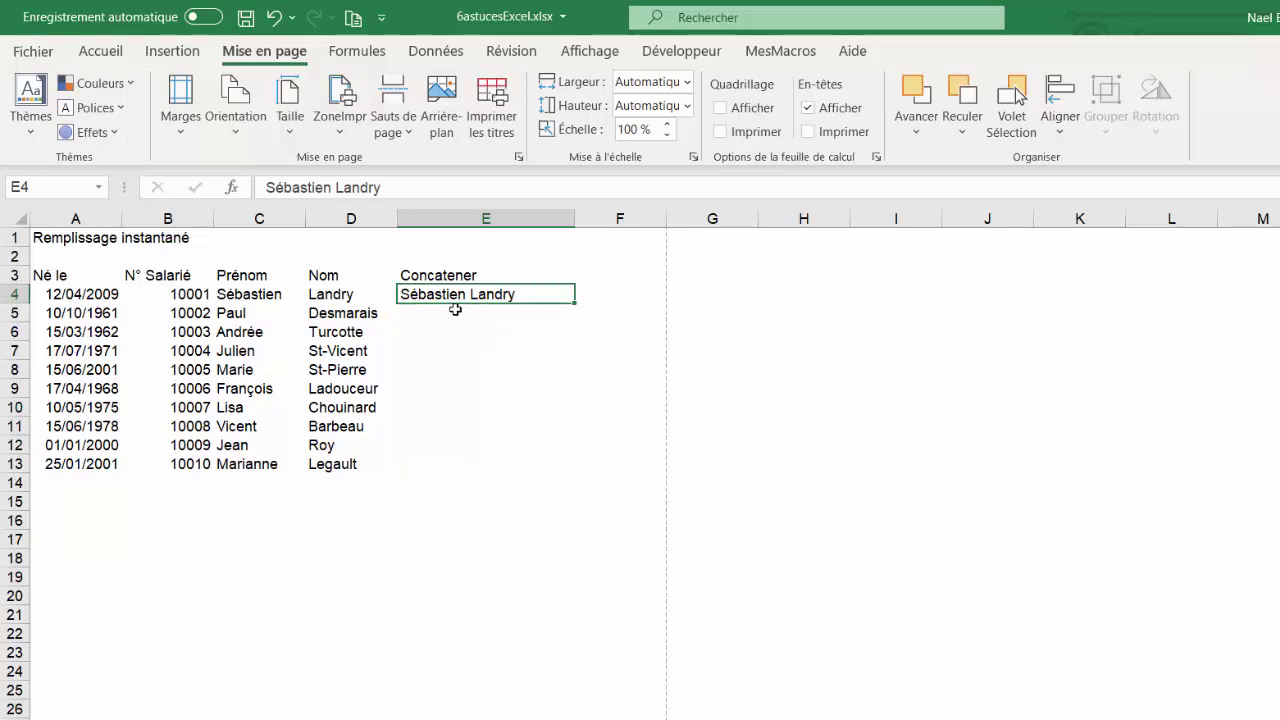
click(438, 51)
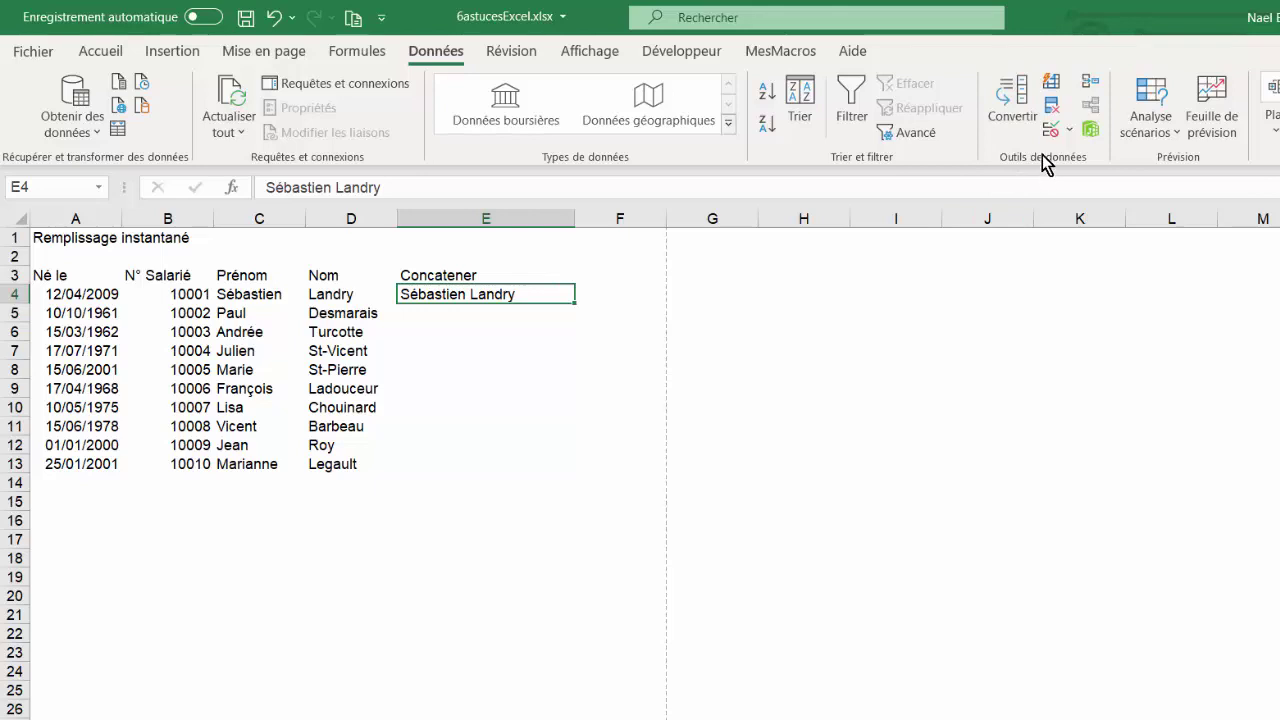
Step: Run Remplissage instantané from E4, then delete every name in E4:E13
click(1052, 90)
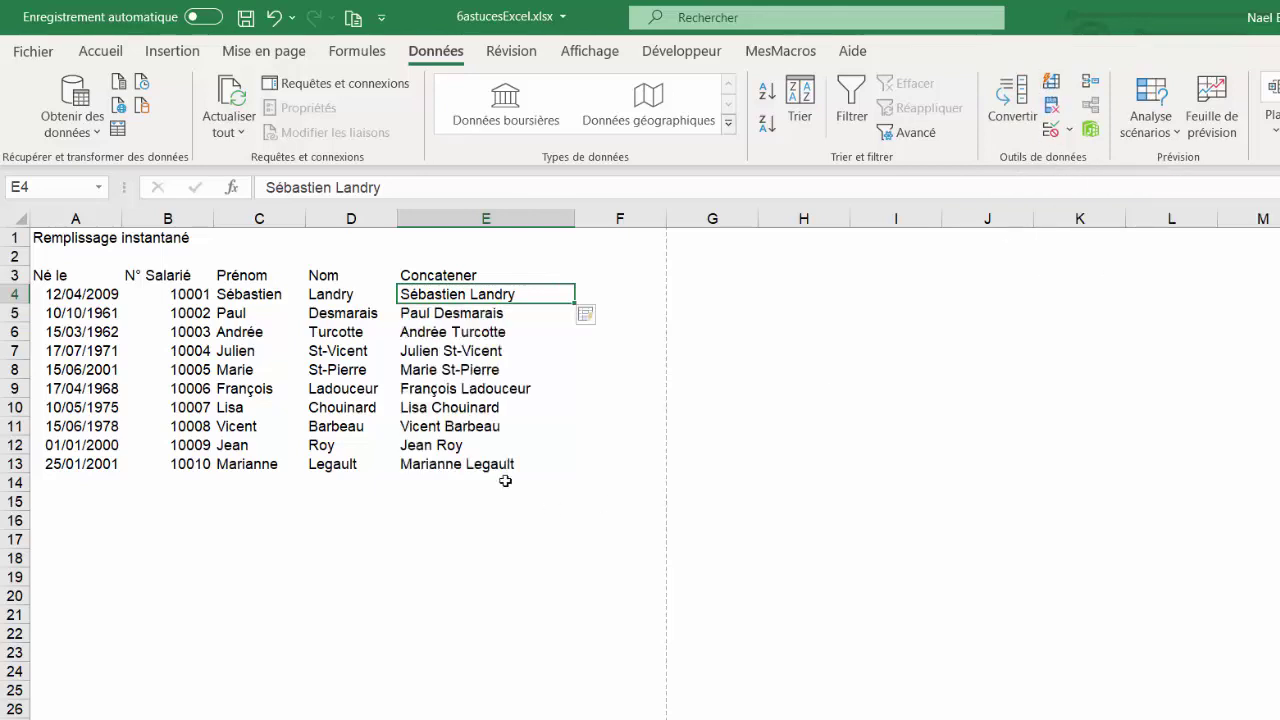
drag(461, 315, 465, 450)
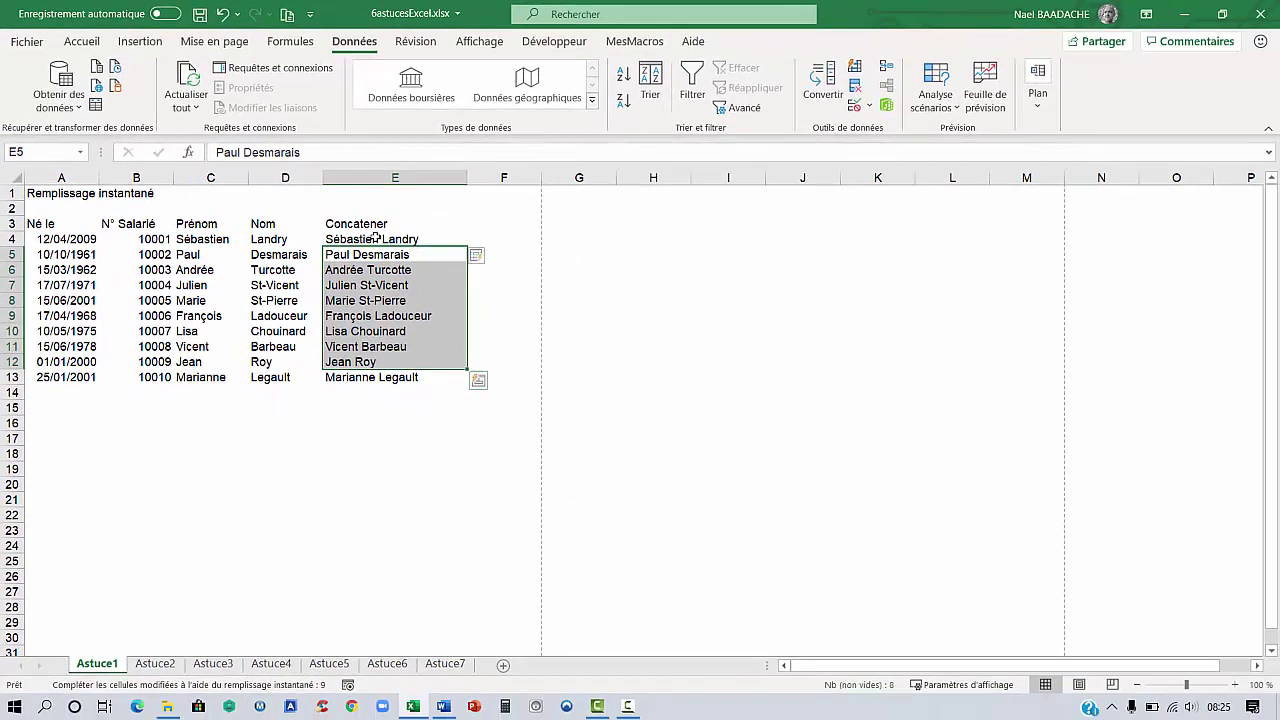
drag(373, 239, 385, 377)
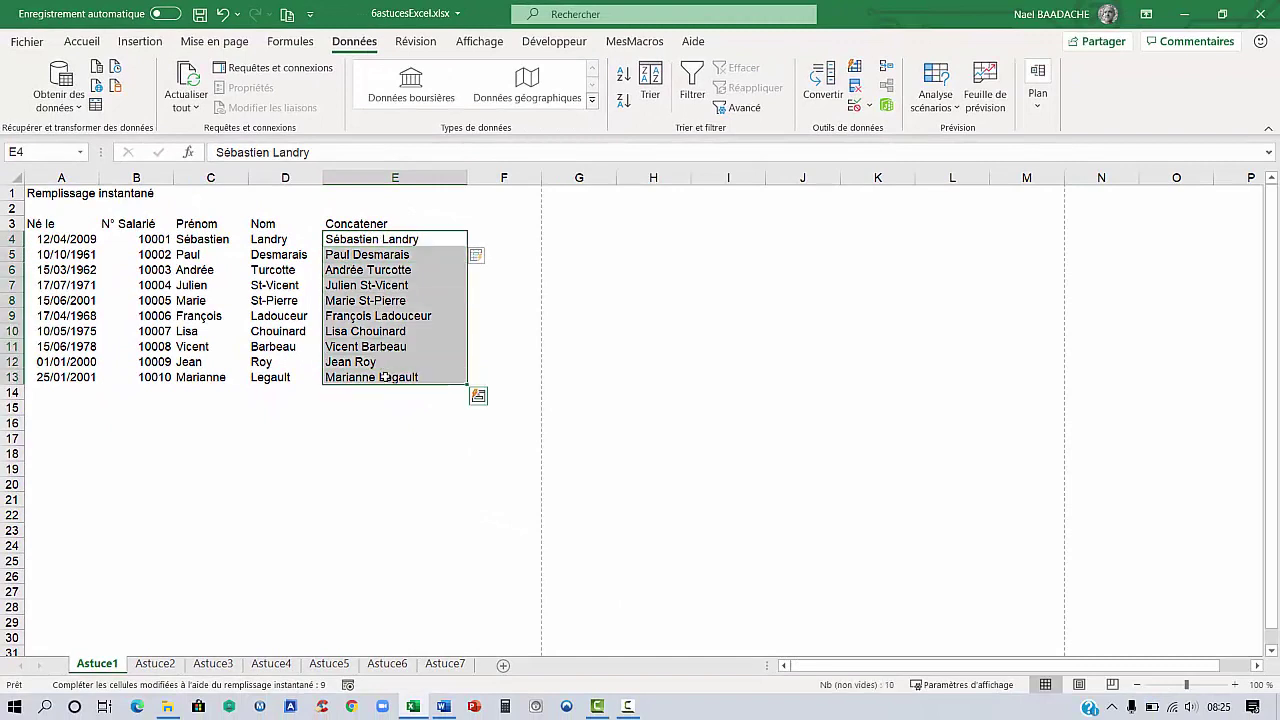
key(Delete)
click(343, 241)
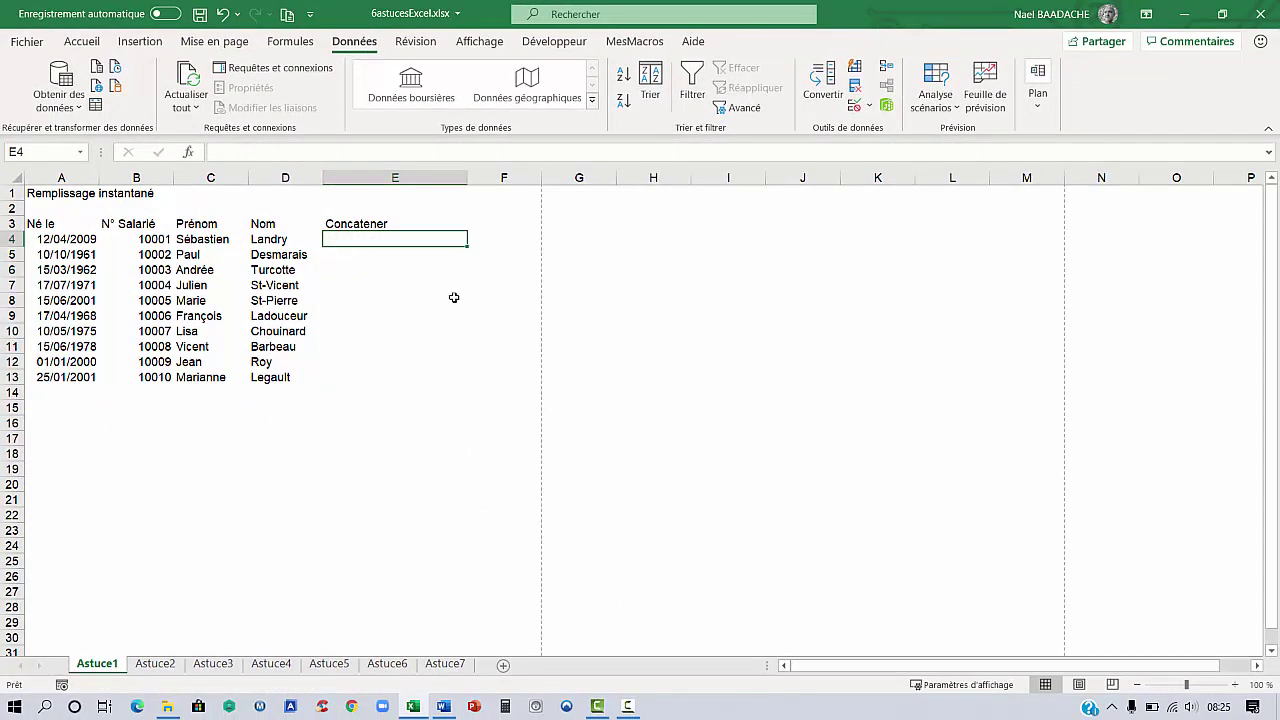
text(Sébast)
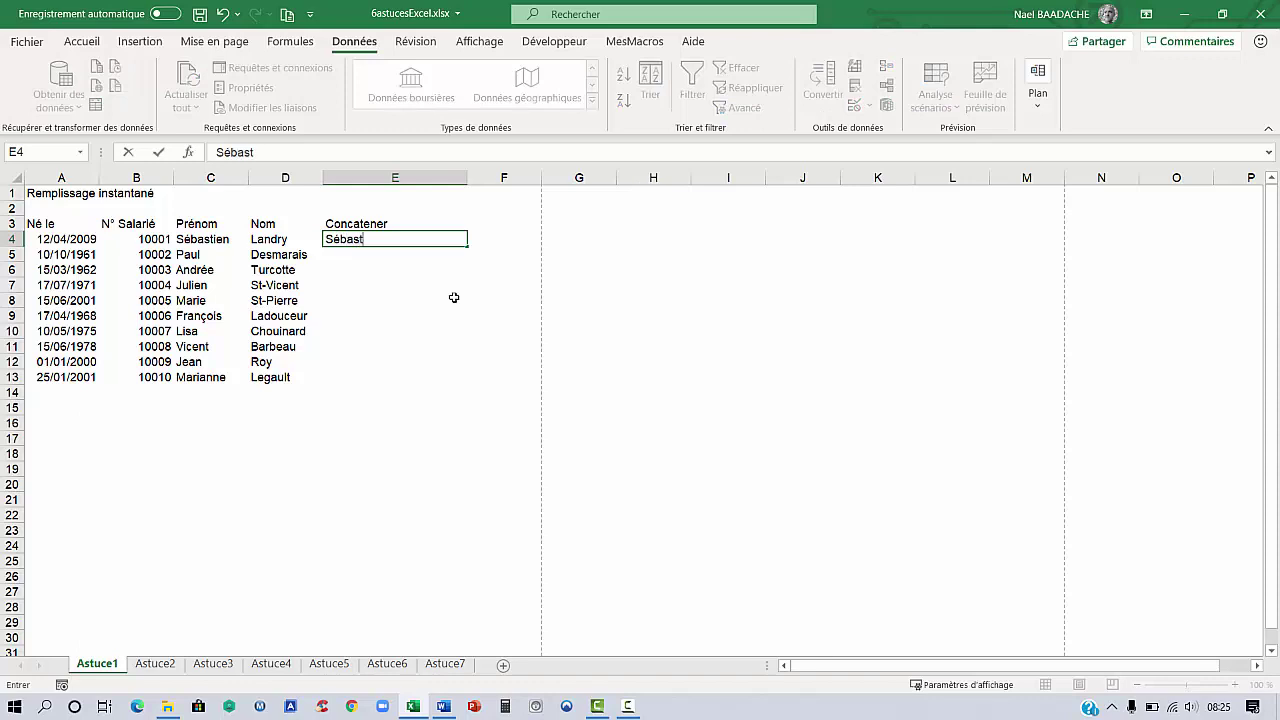
text(ien LAND)
key(BackSpace)
key(BackSpace)
key(BackSpace)
text(andry )
text(né )
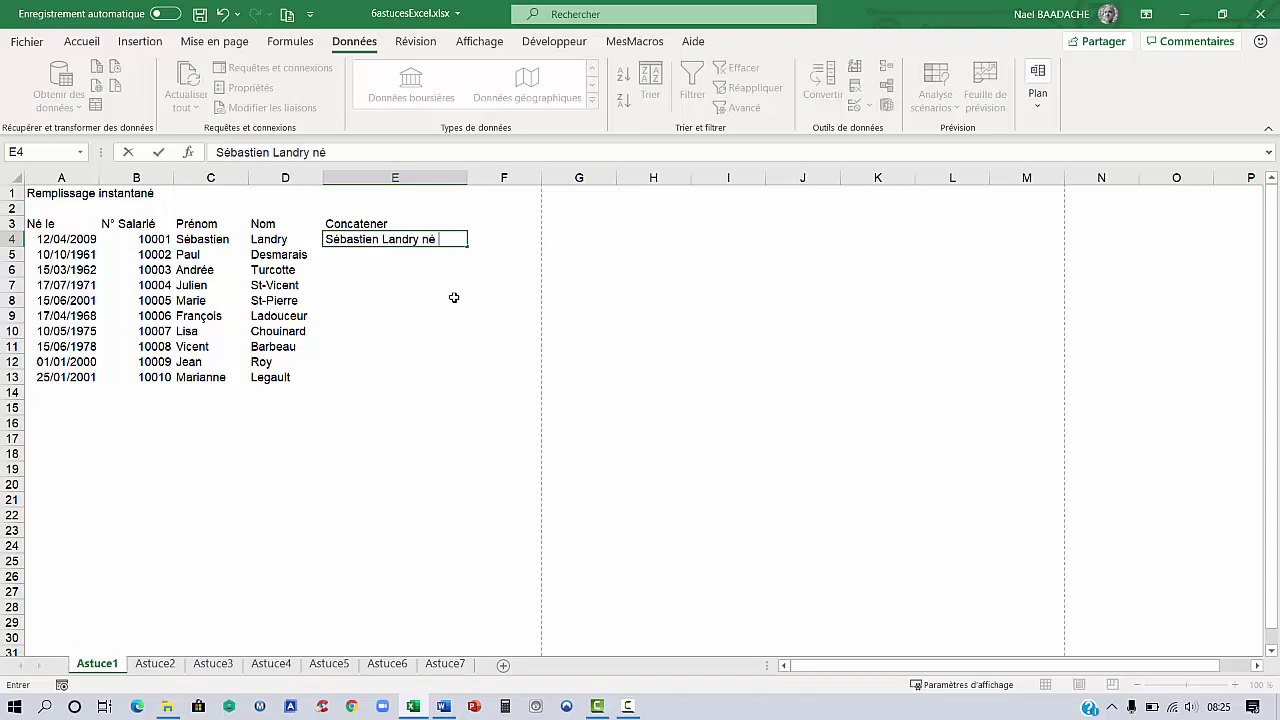
text(le 12)
text(/04/2009)
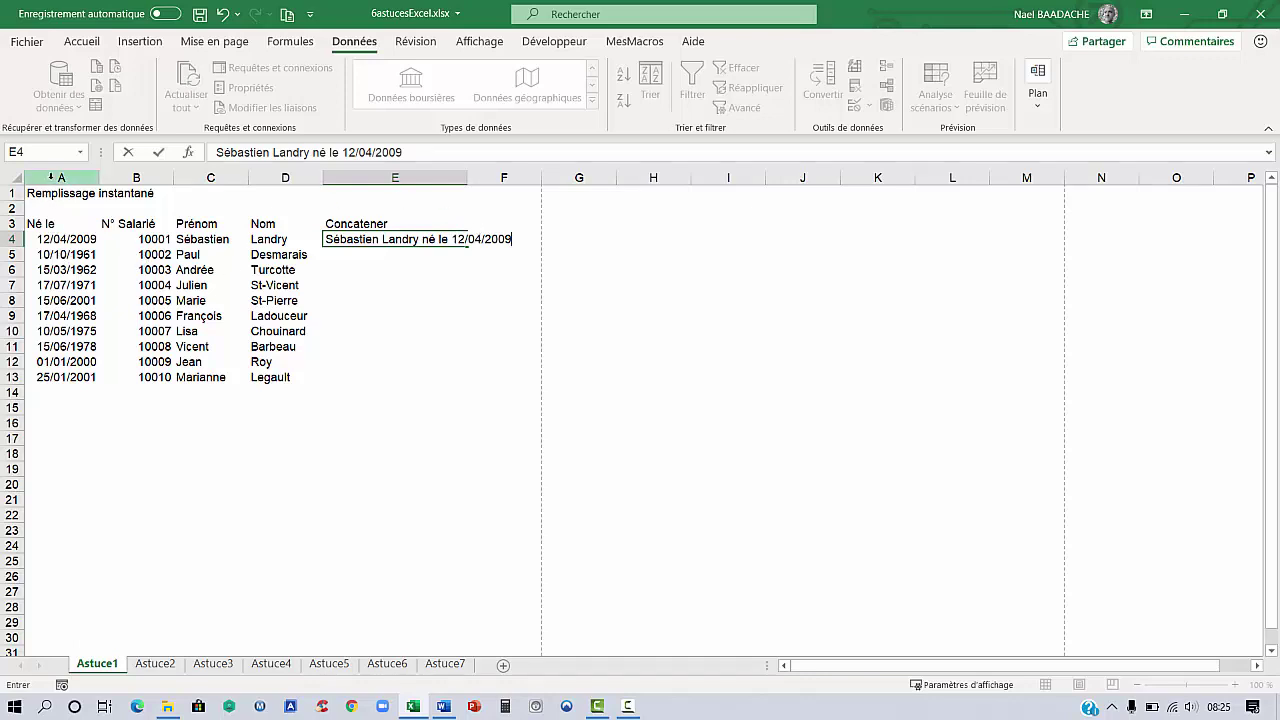
key(Return)
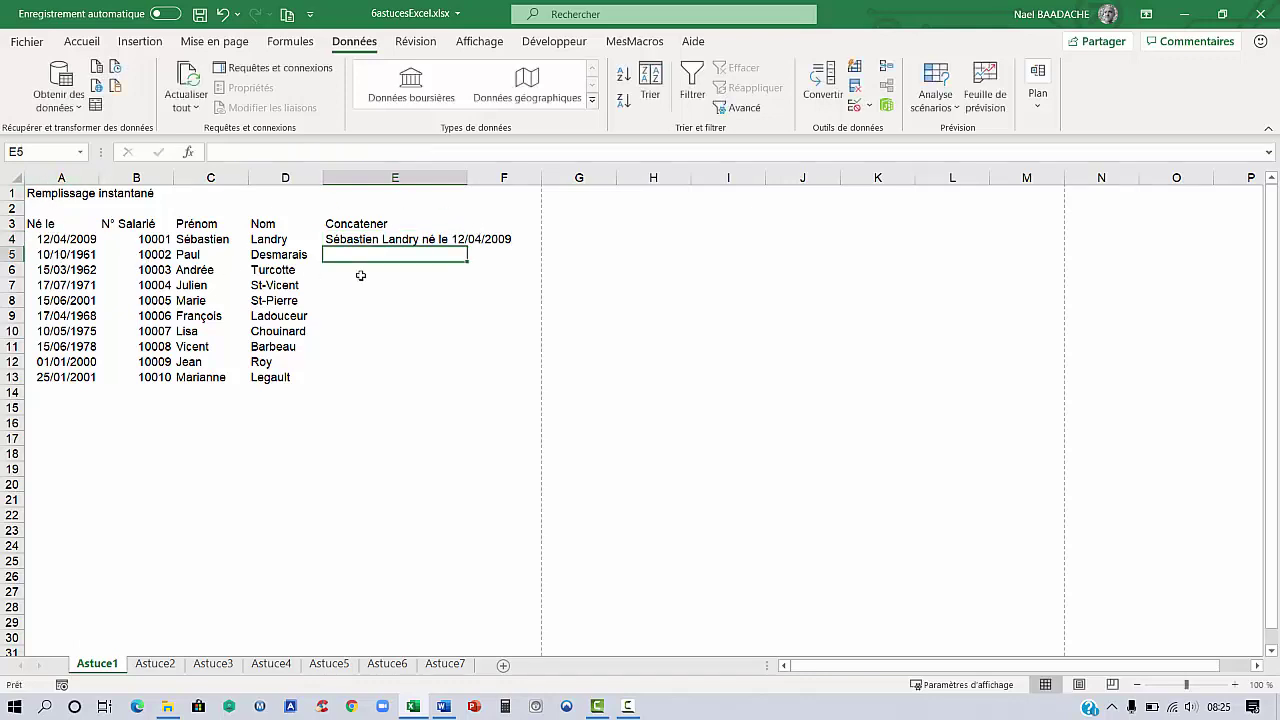
click(370, 241)
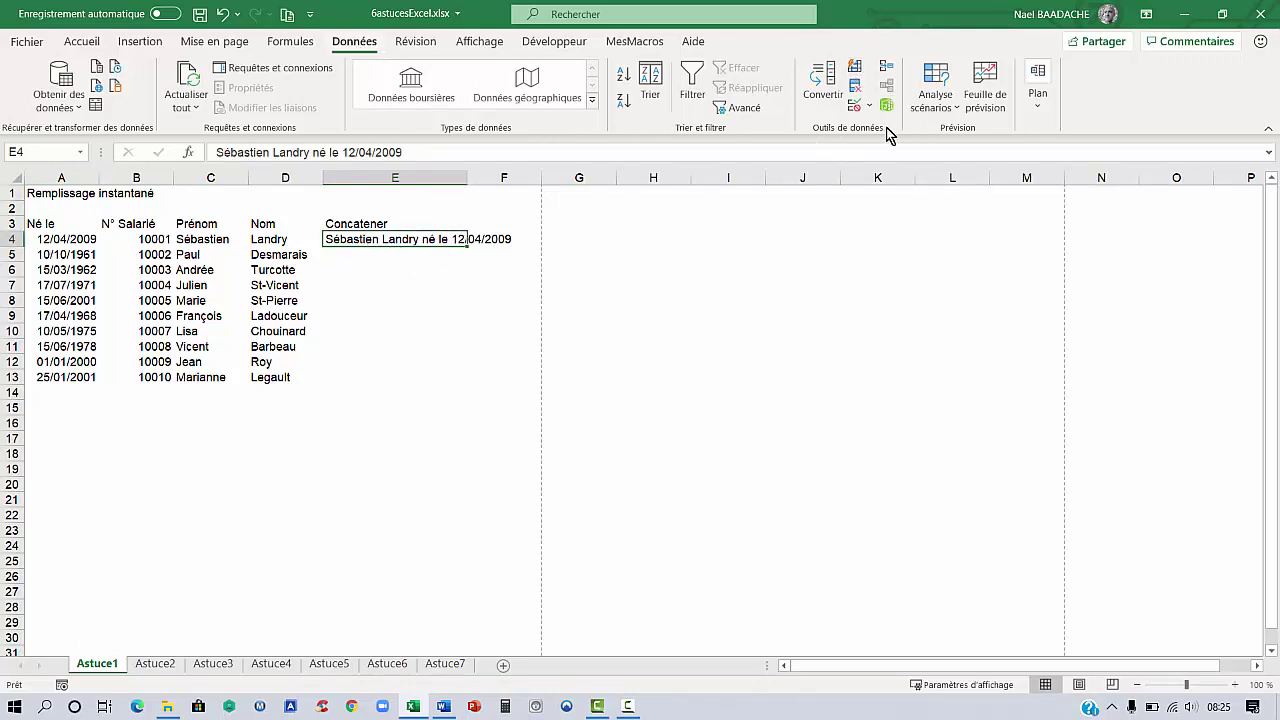
Step: Flash Fill the remaining Concatener cells and check the filled rows
click(855, 72)
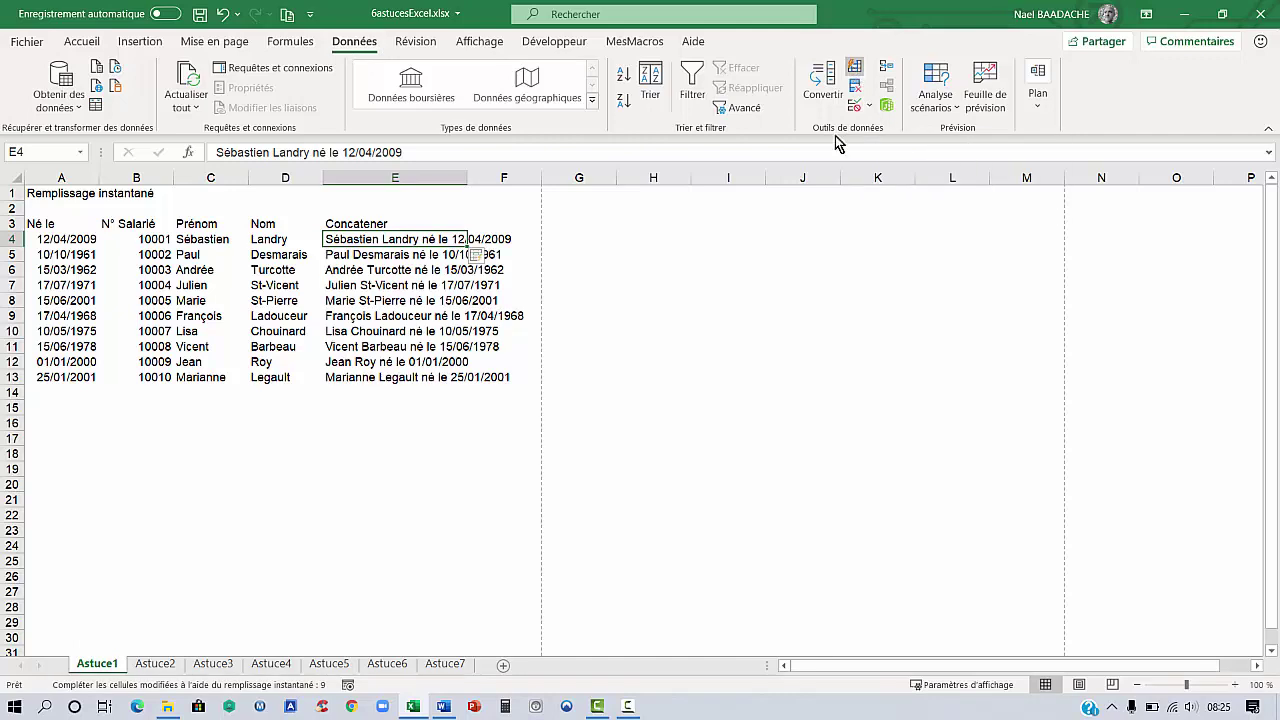
click(398, 300)
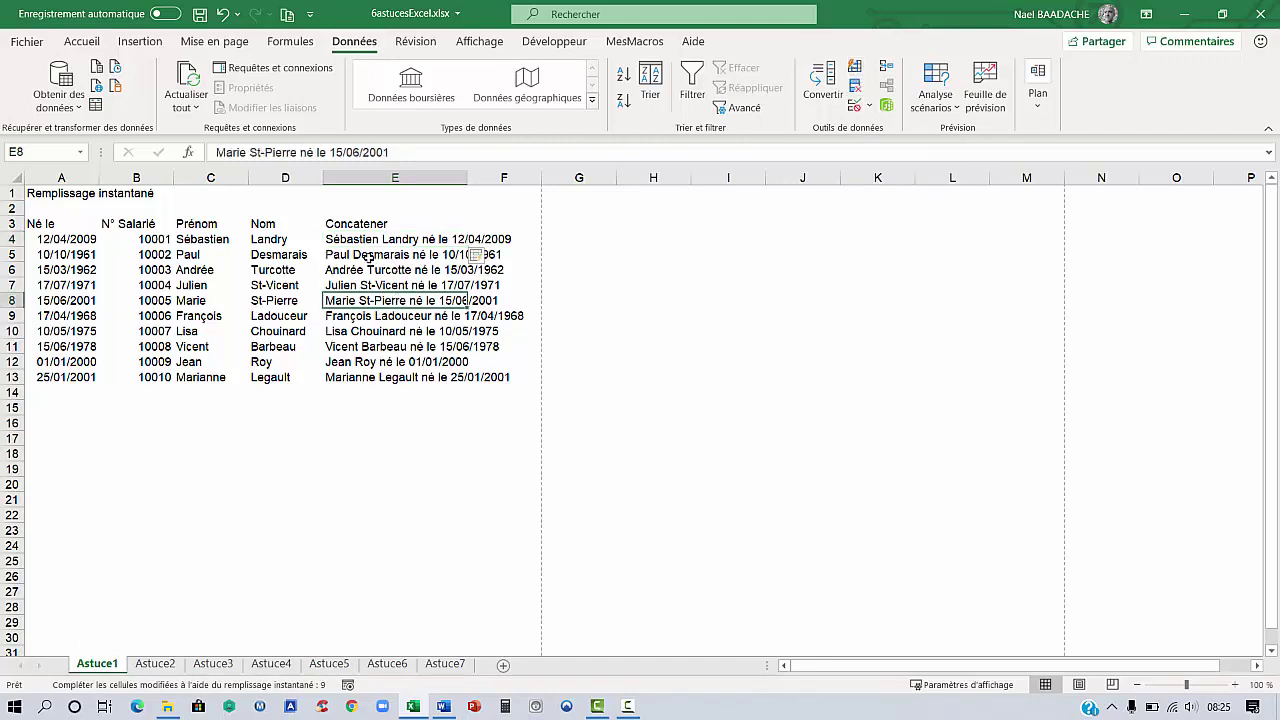
click(368, 258)
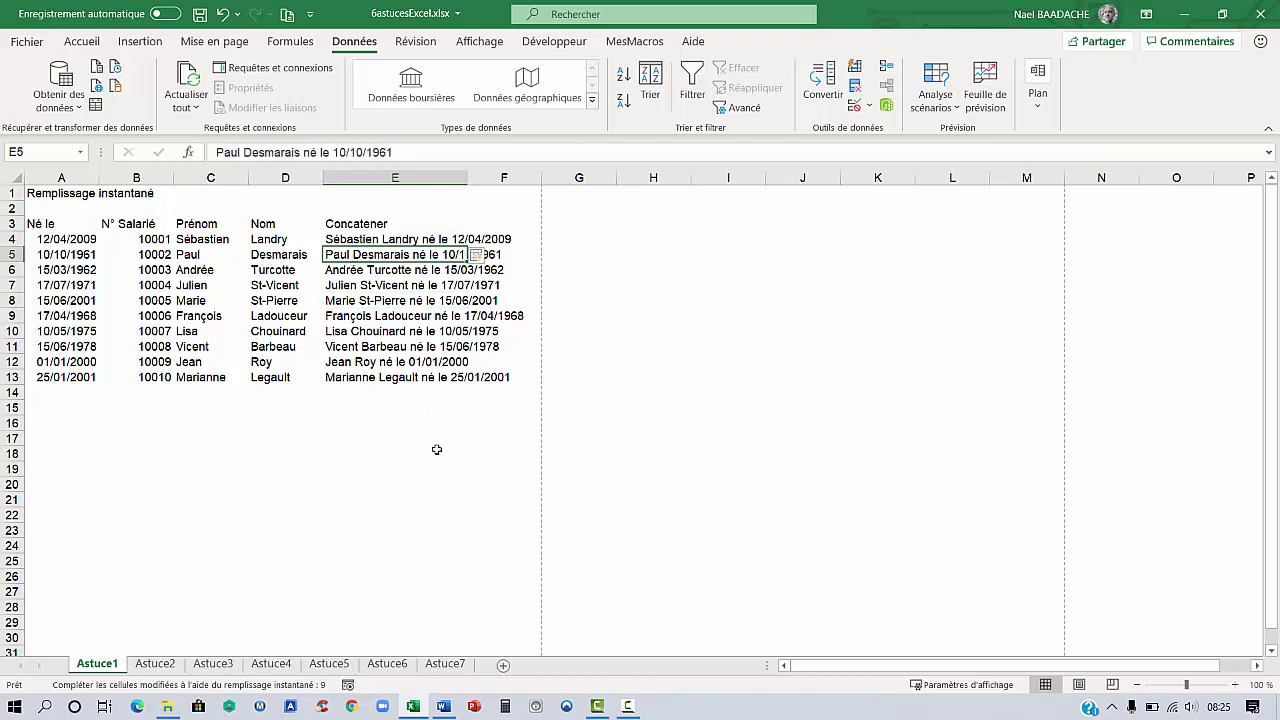
Step: On Astuce2, inspect the selling price formula in C5, purchase price C3 and 20% margin C4
click(155, 664)
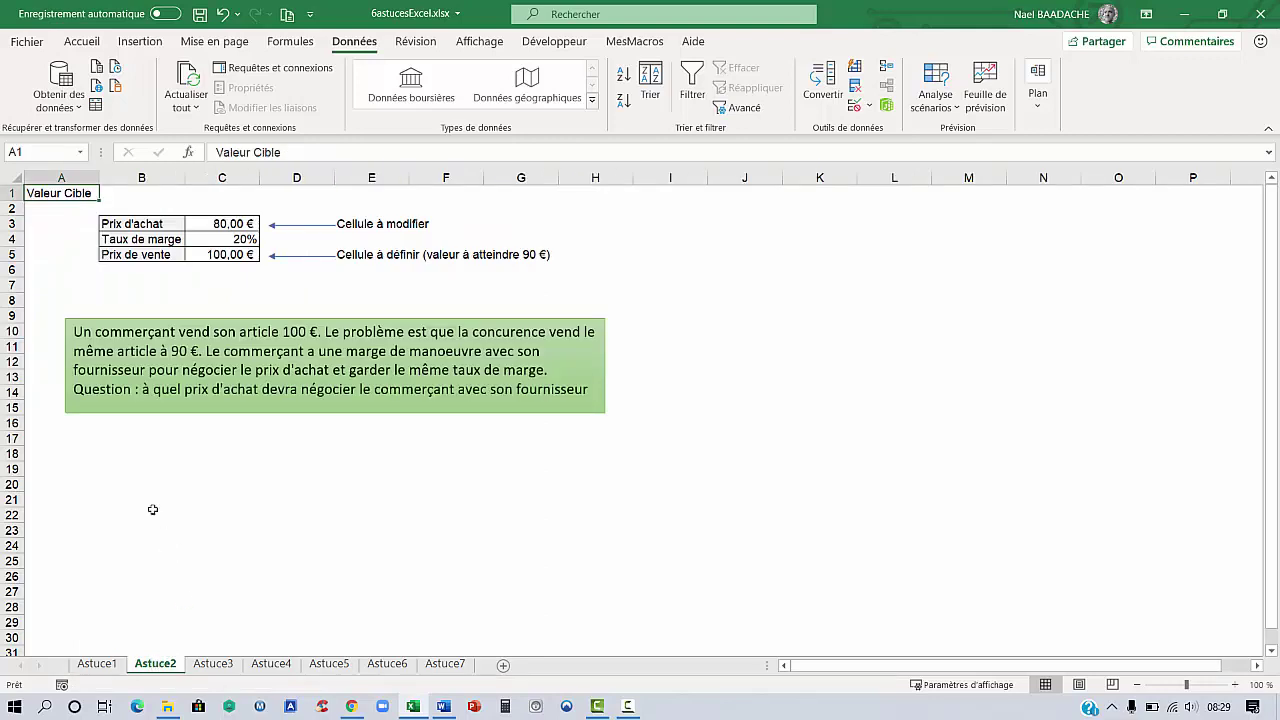
click(148, 502)
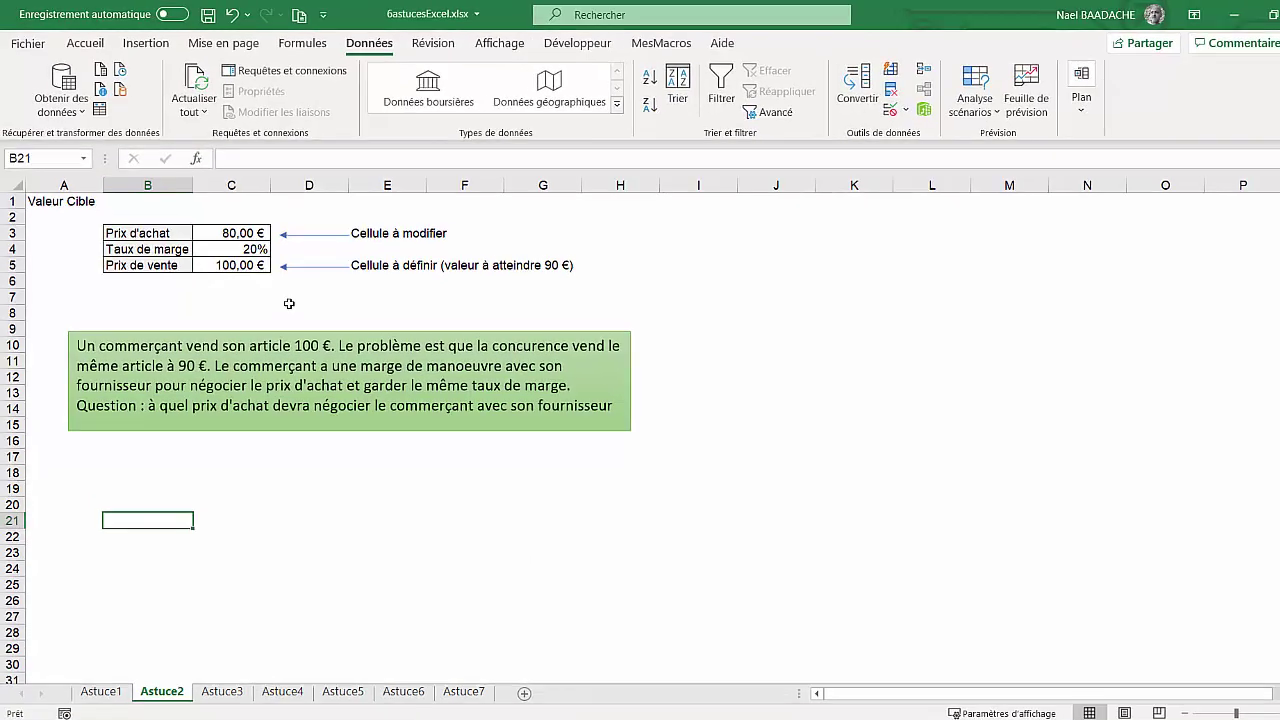
click(260, 293)
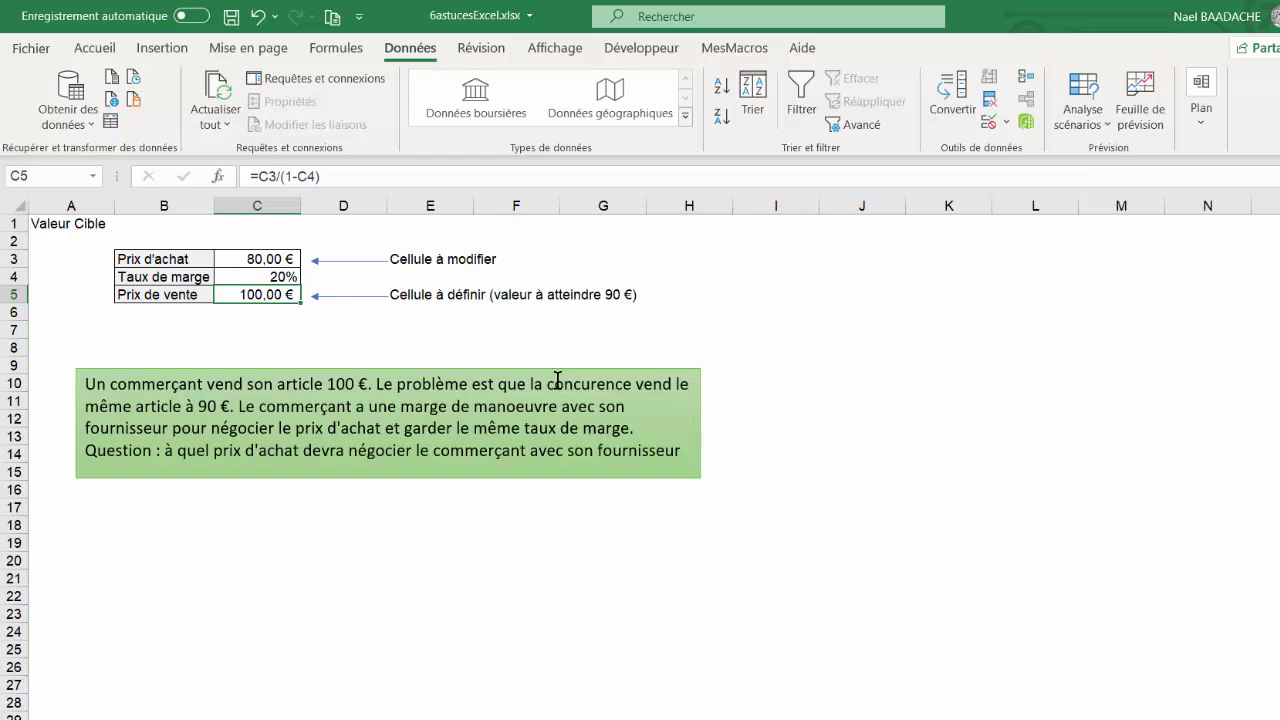
click(257, 256)
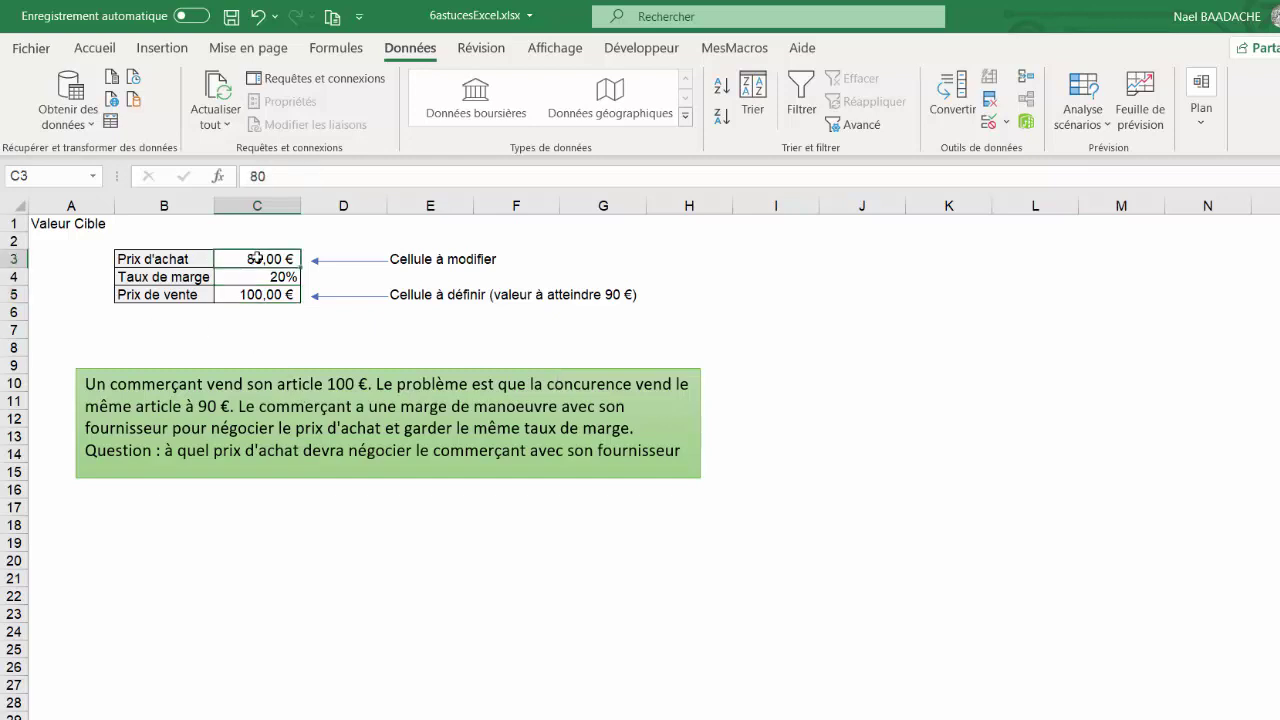
click(244, 295)
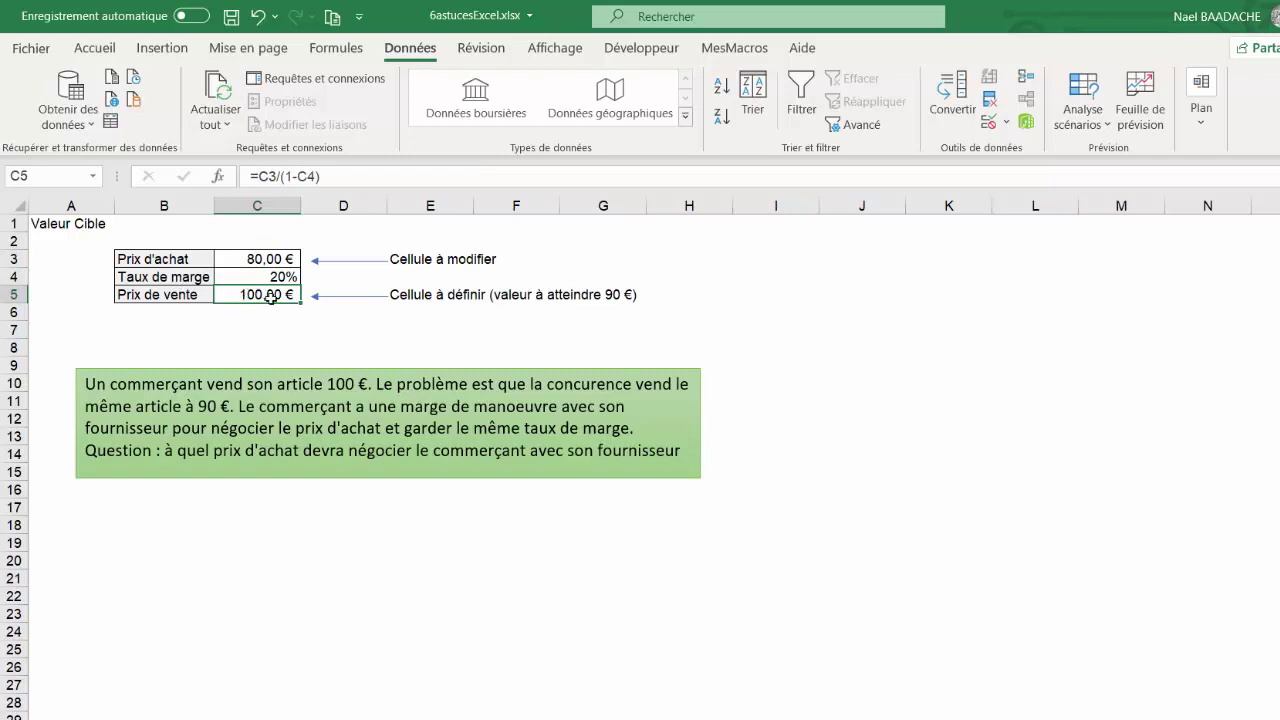
click(262, 259)
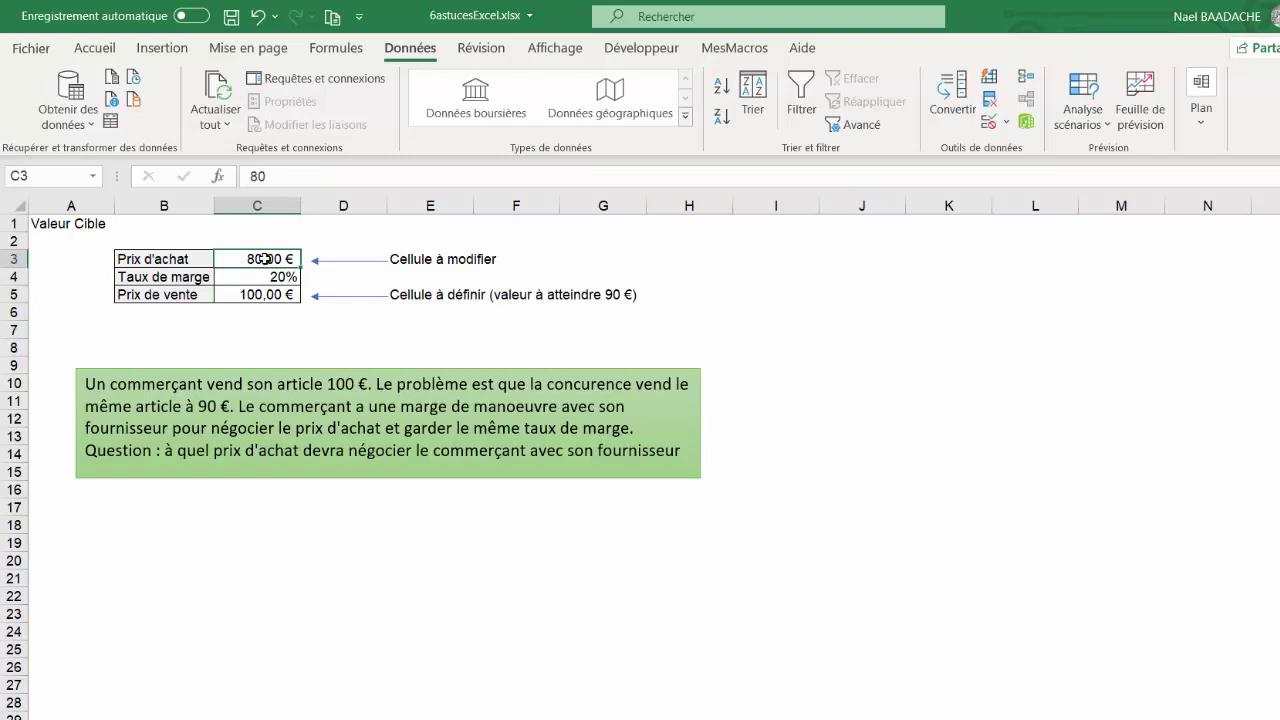
click(276, 279)
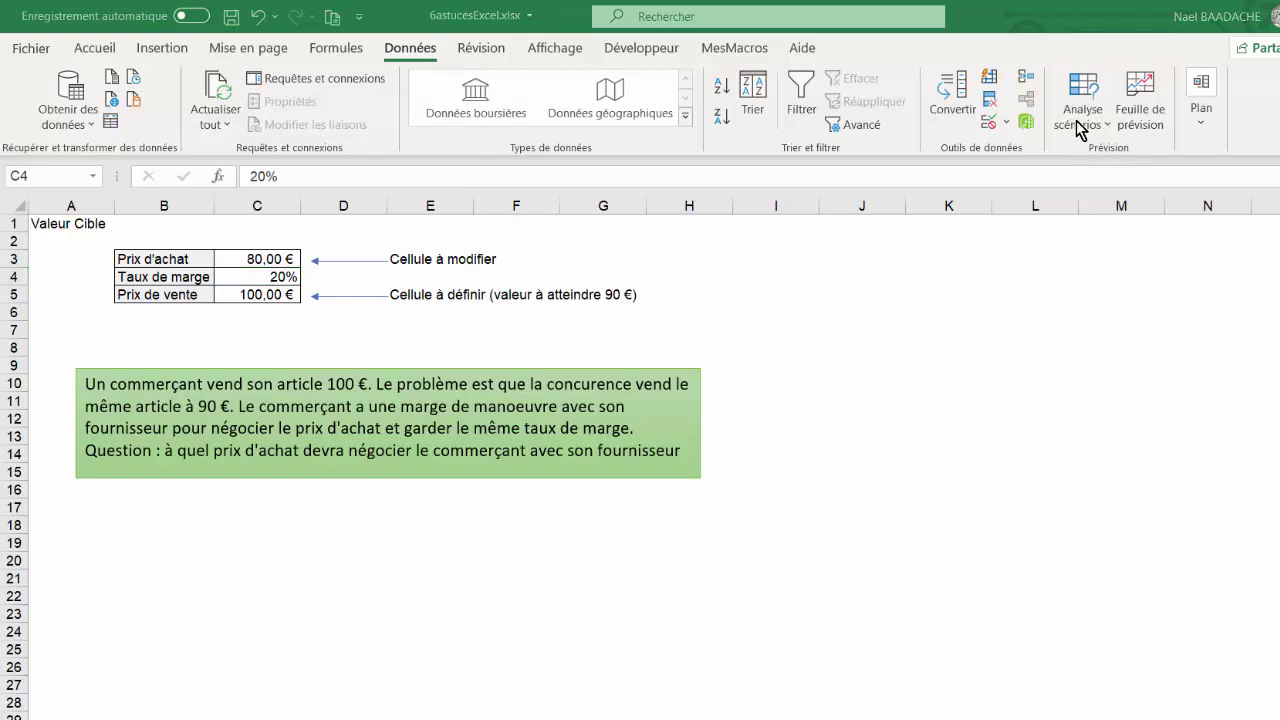
Step: Use Valeur cible to set C5 to 90 by changing purchase price C3
click(1108, 125)
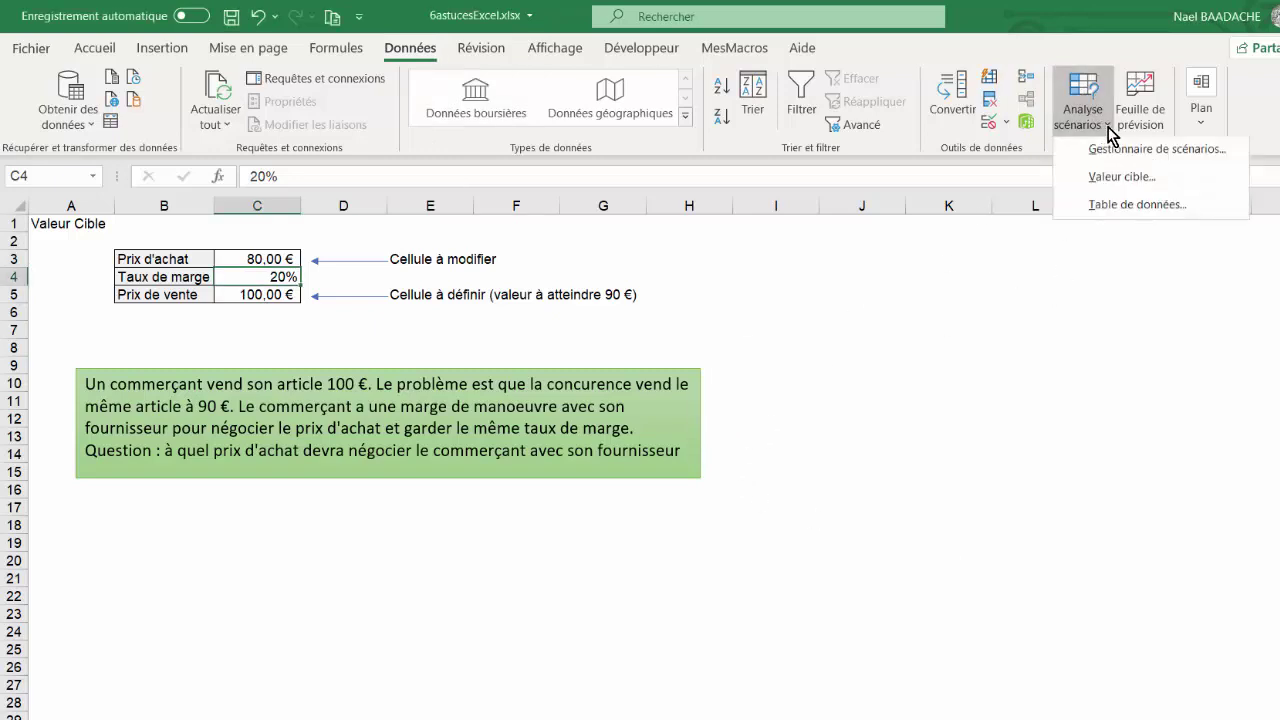
click(1115, 181)
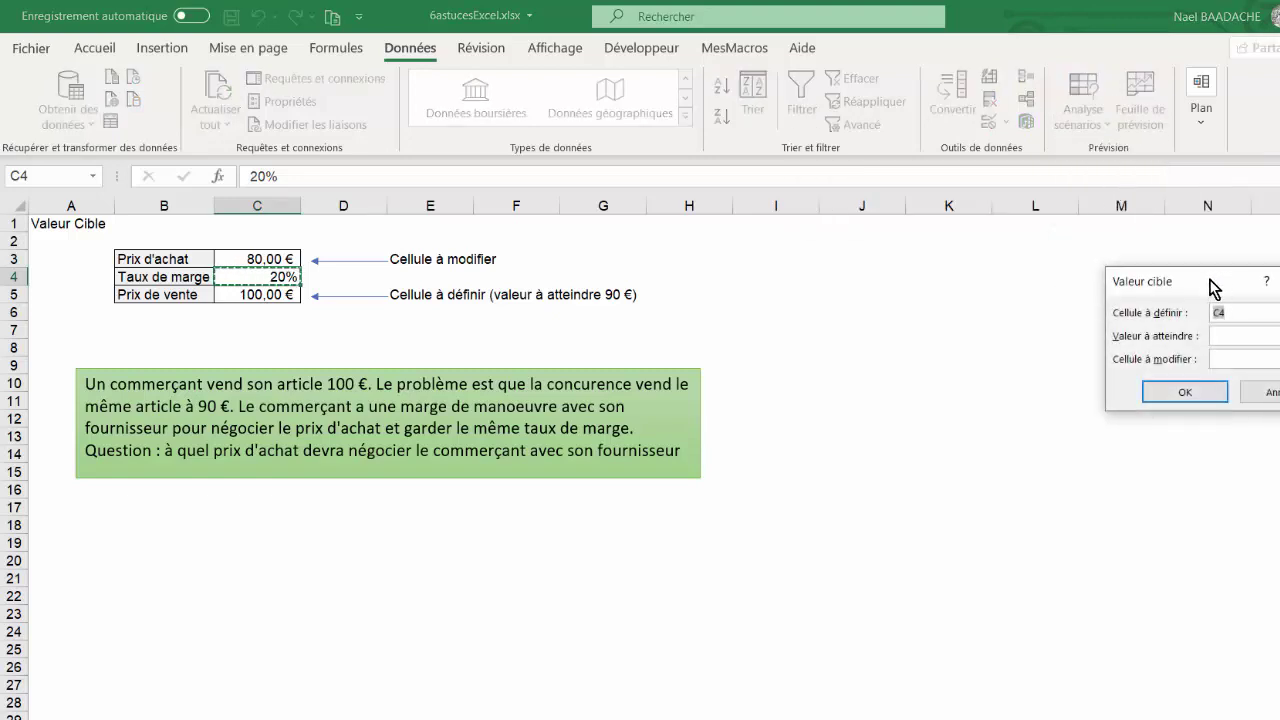
drag(1213, 288, 821, 267)
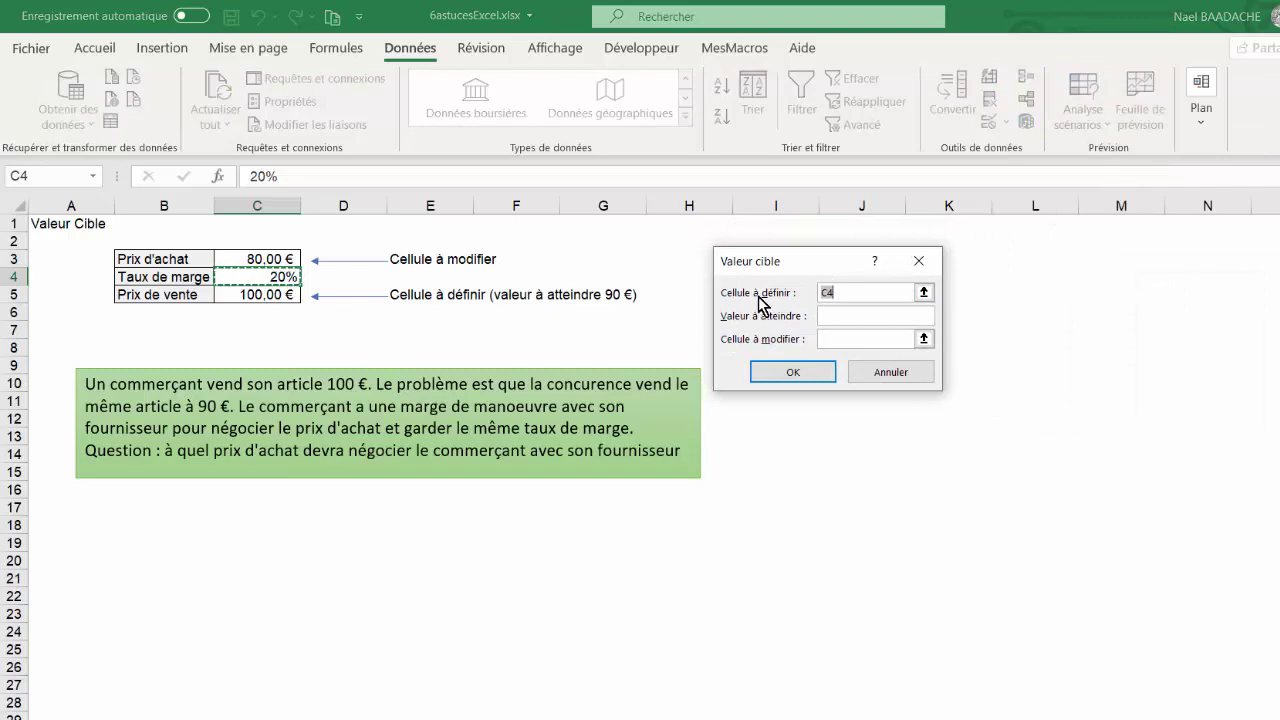
click(232, 296)
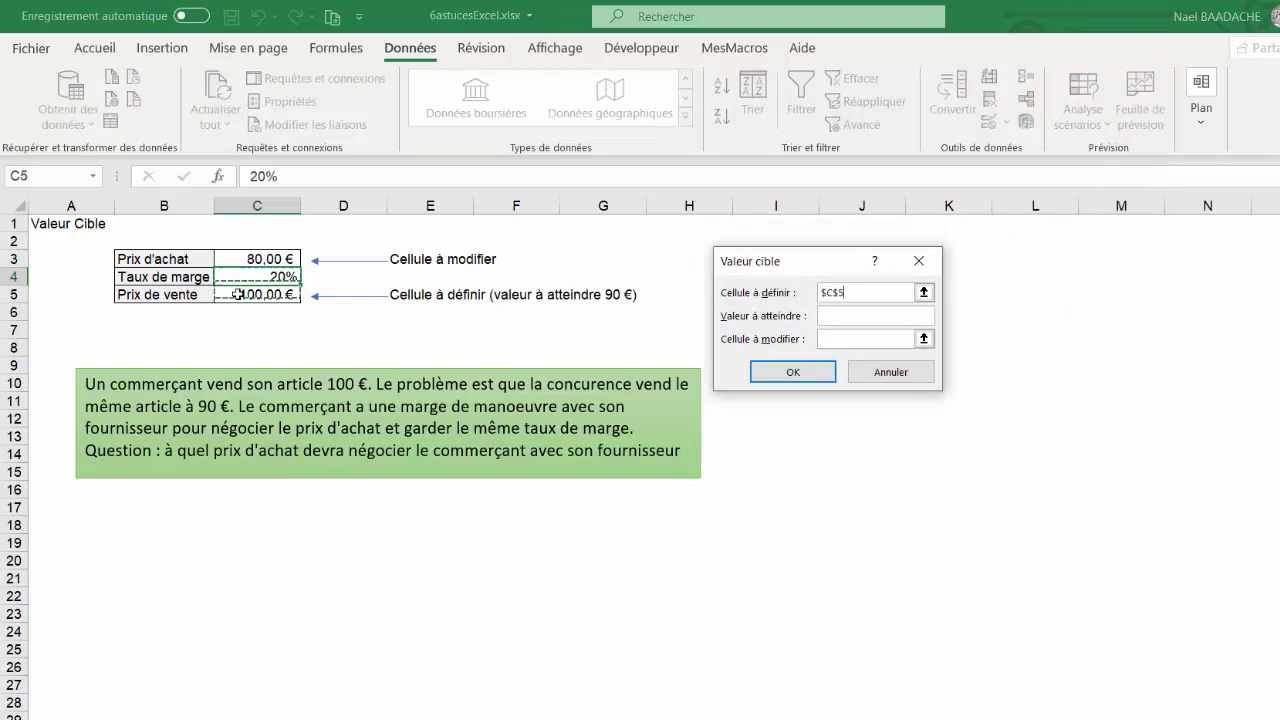
click(827, 316)
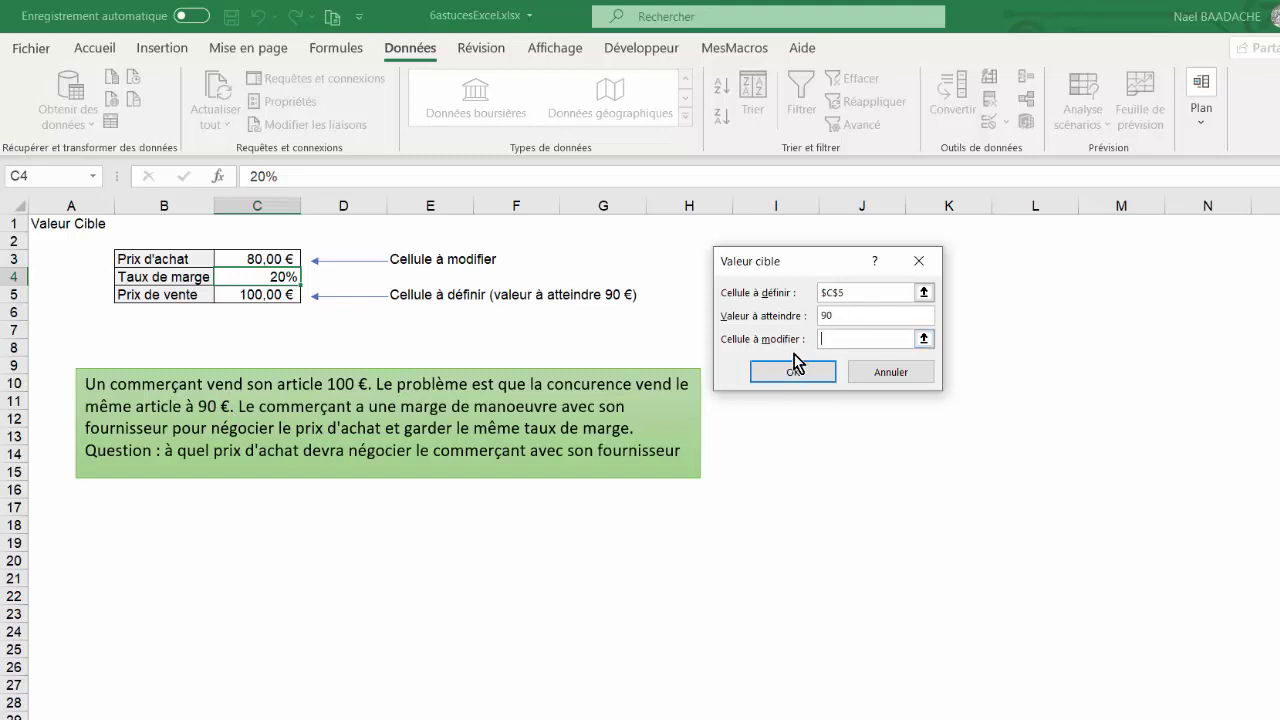
text(90)
click(271, 258)
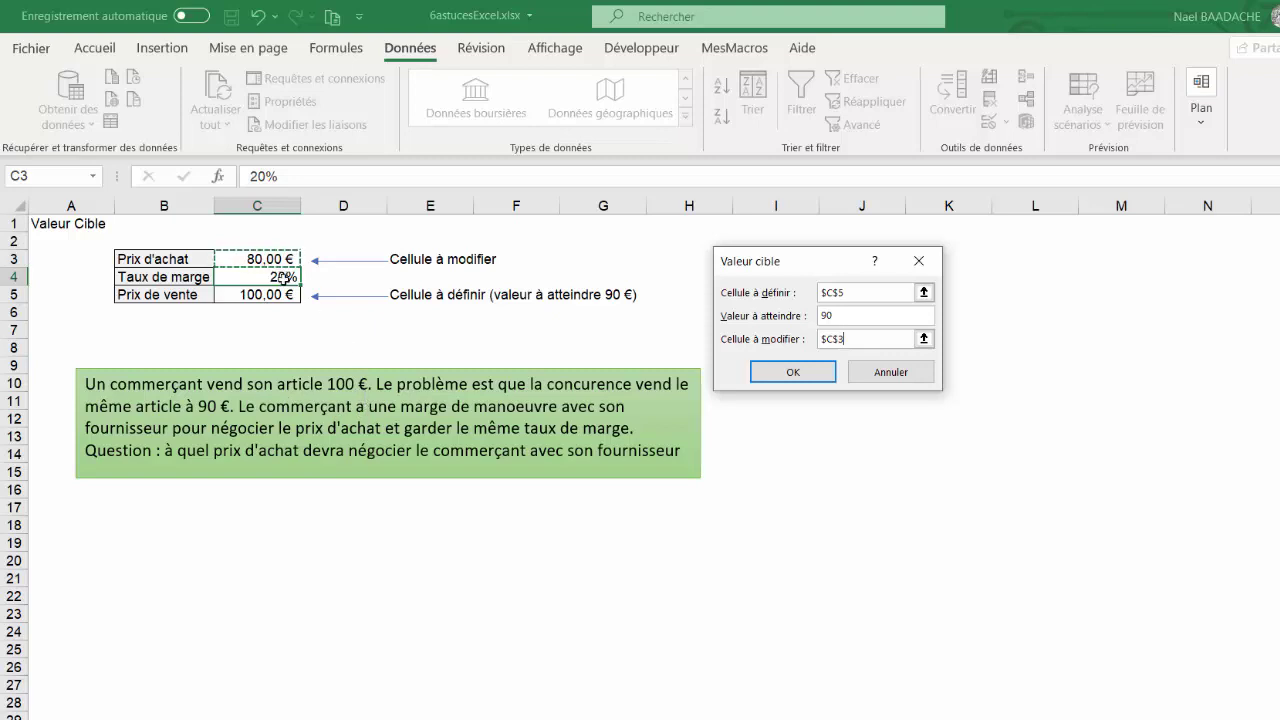
click(789, 376)
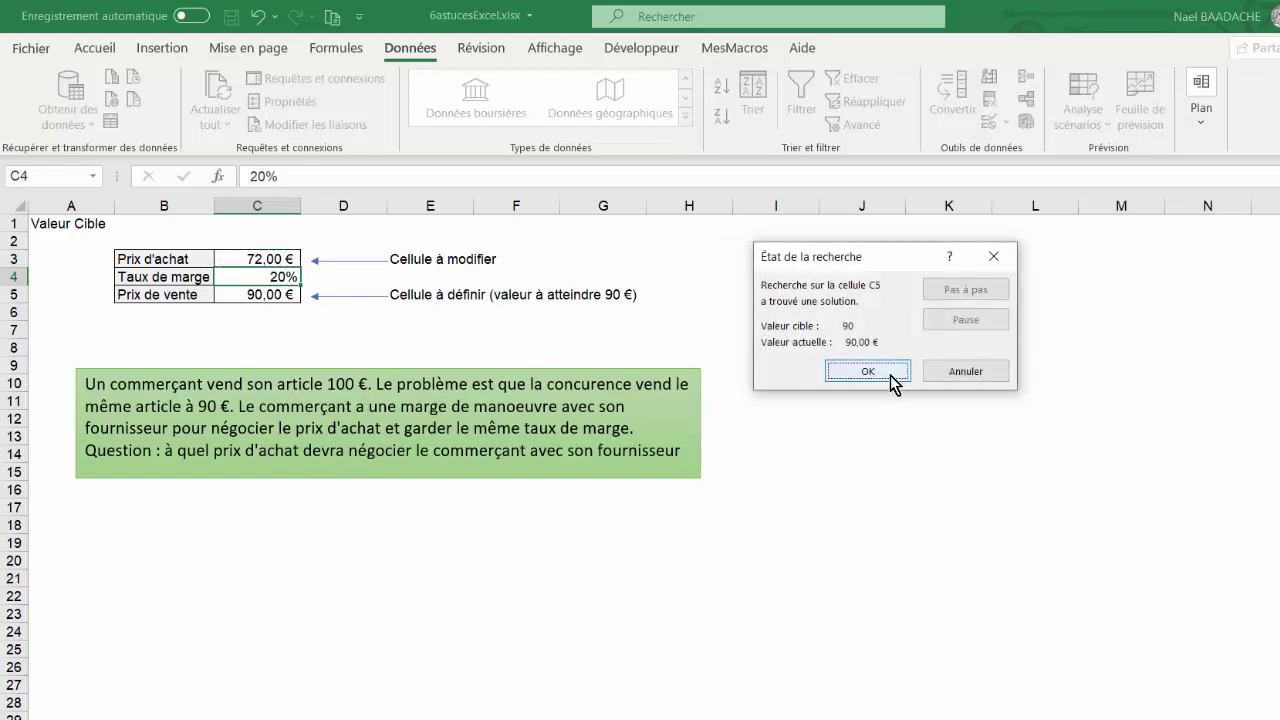
click(892, 380)
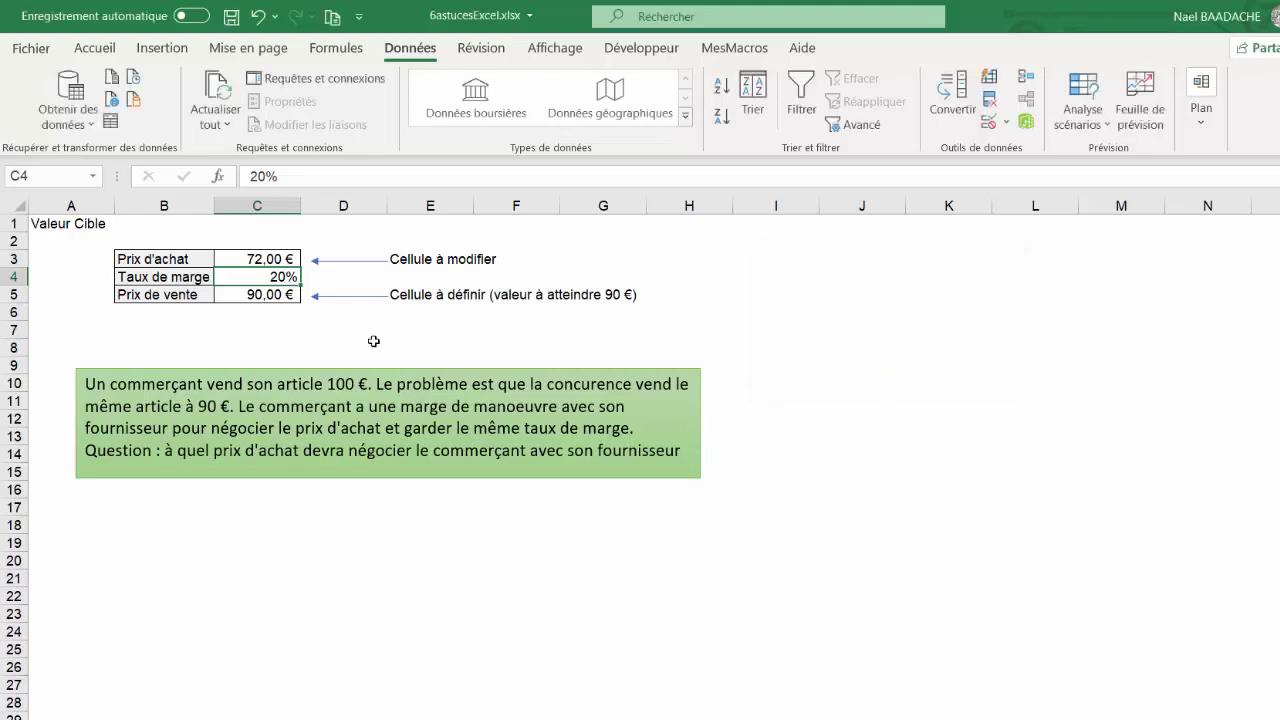
Step: Verify the result: selling price 90,00 €, margin unchanged, purchase price 72
click(268, 295)
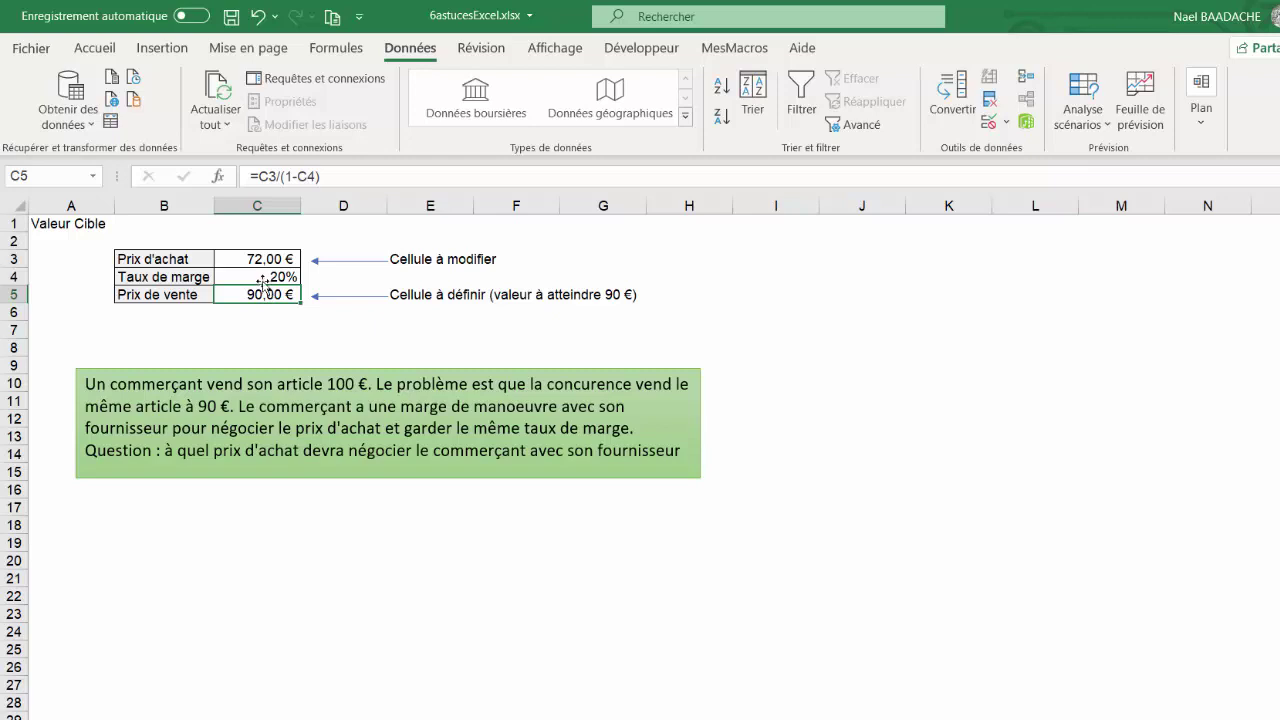
click(262, 279)
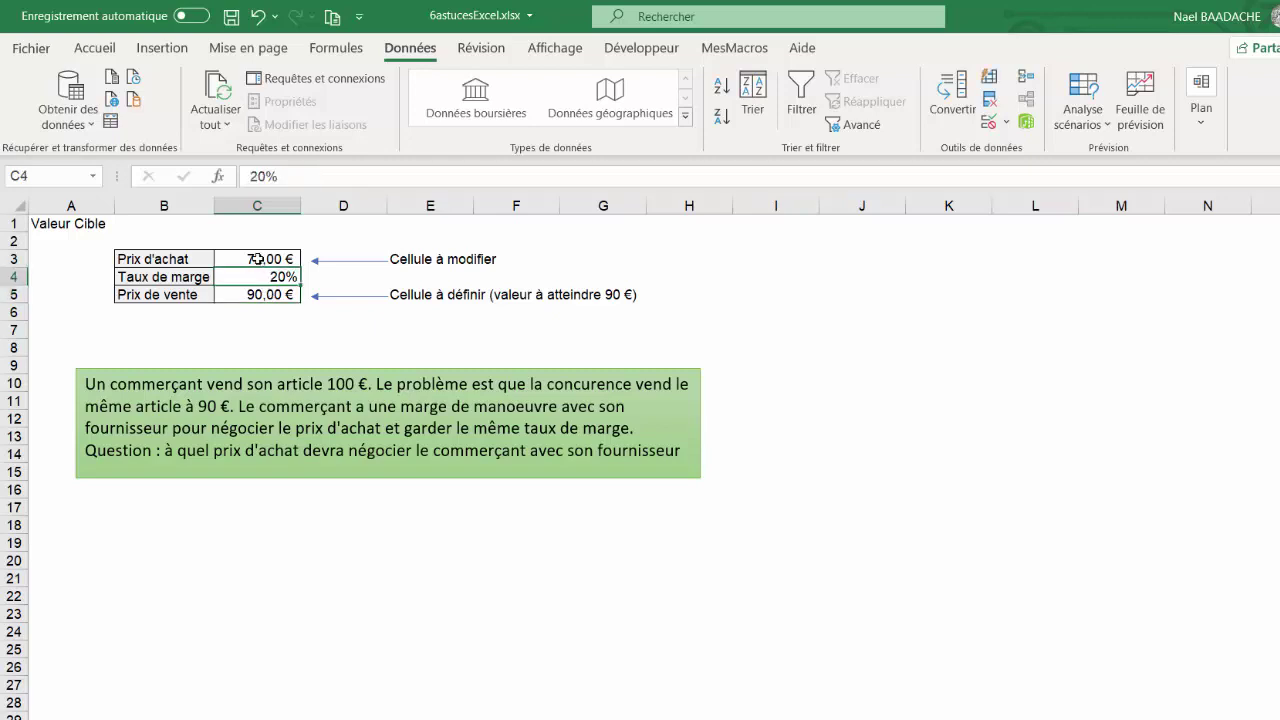
click(257, 259)
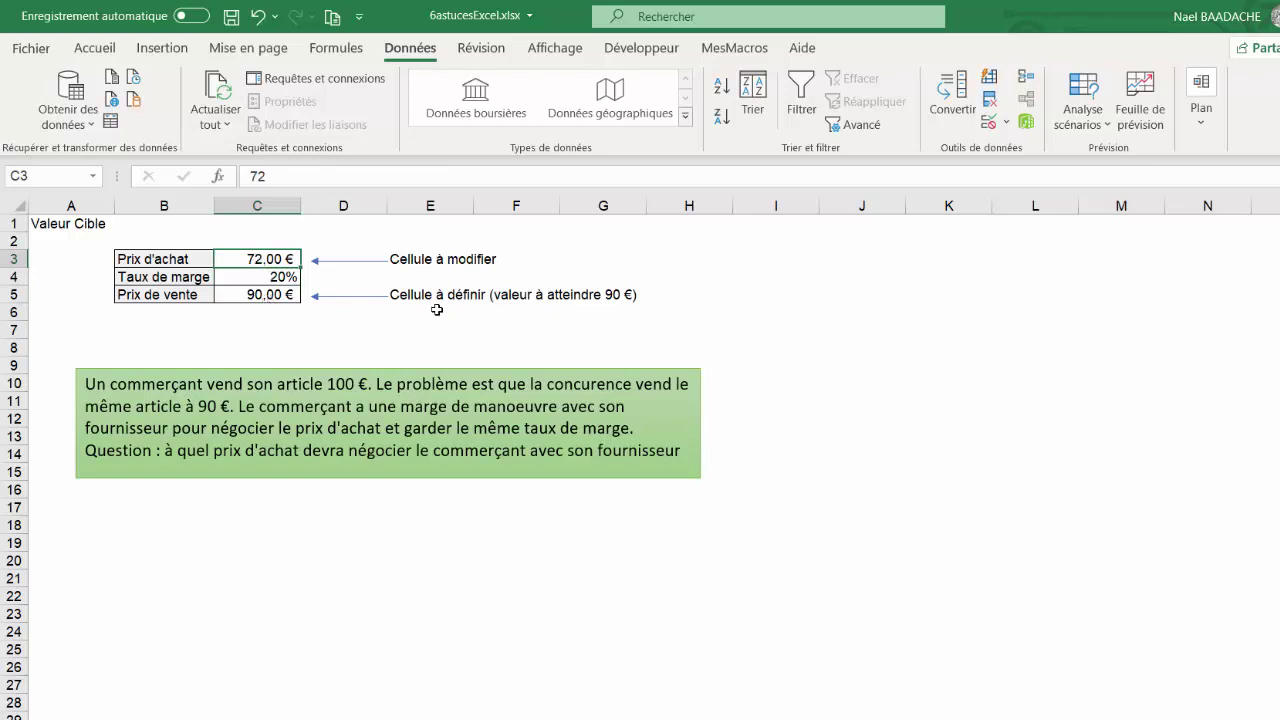
click(273, 294)
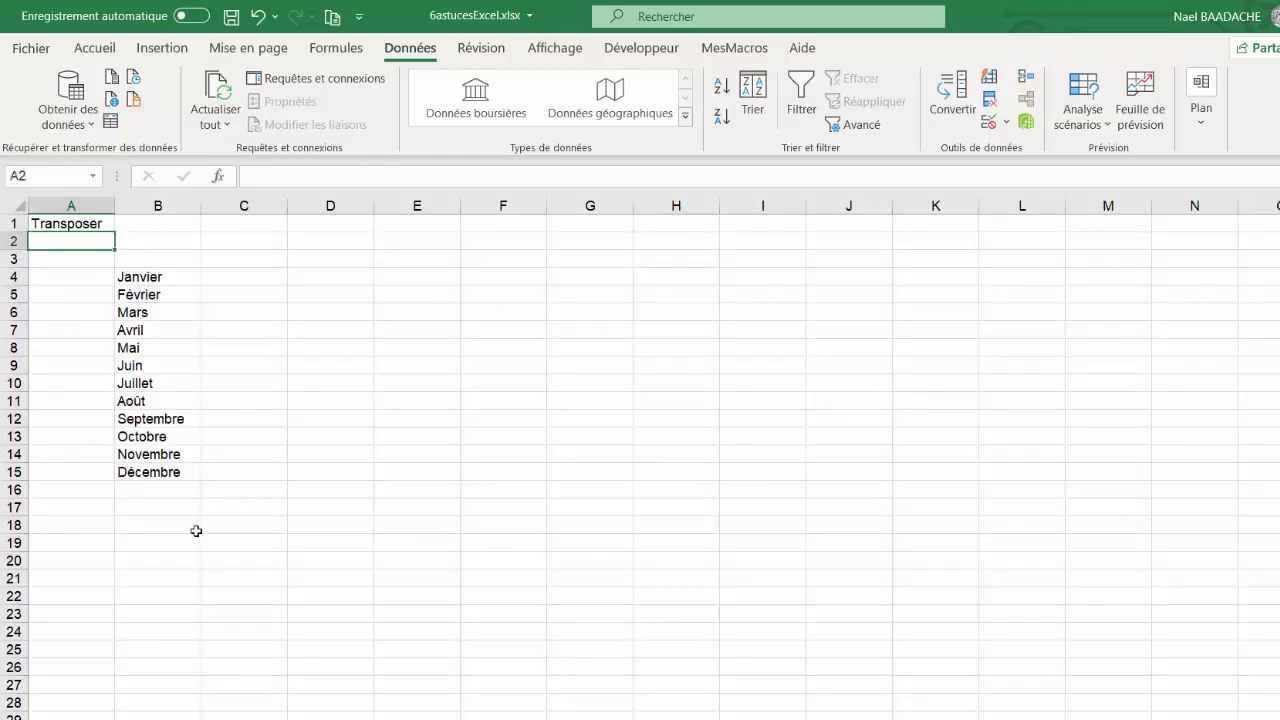
Step: Copy the month names Janvier to Décembre from B4:B15
drag(150, 277, 146, 455)
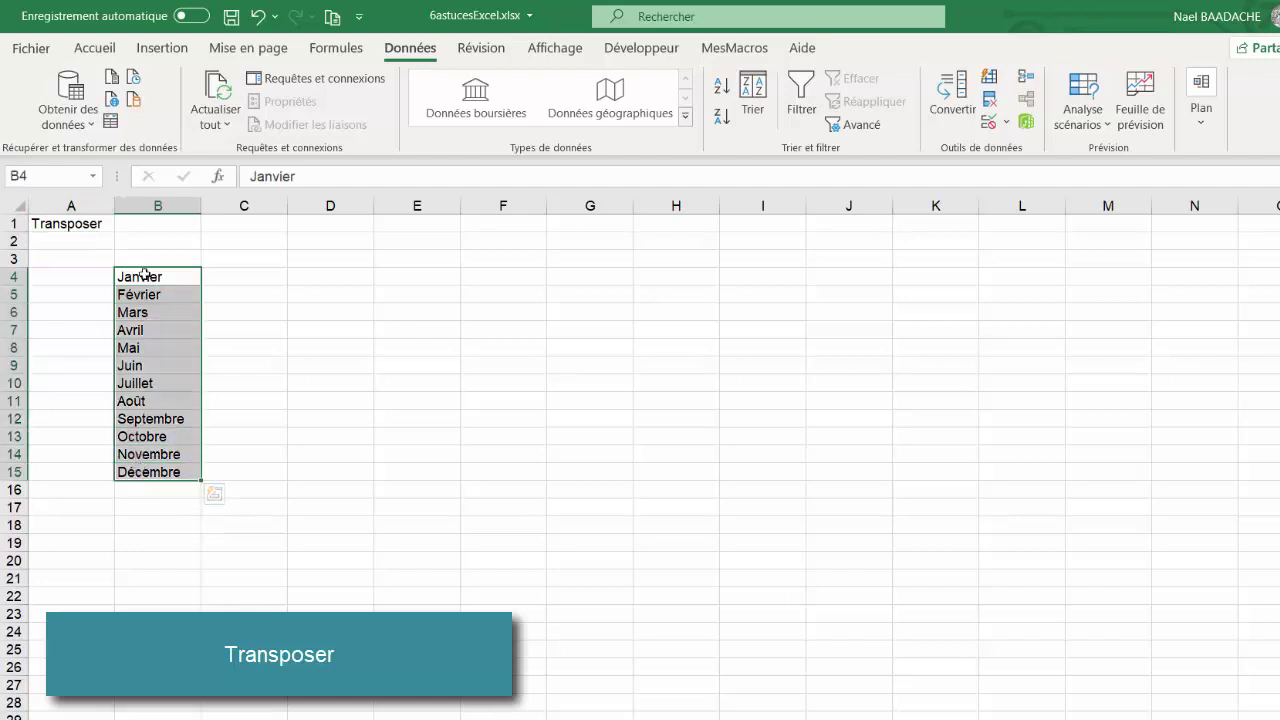
drag(140, 277, 148, 462)
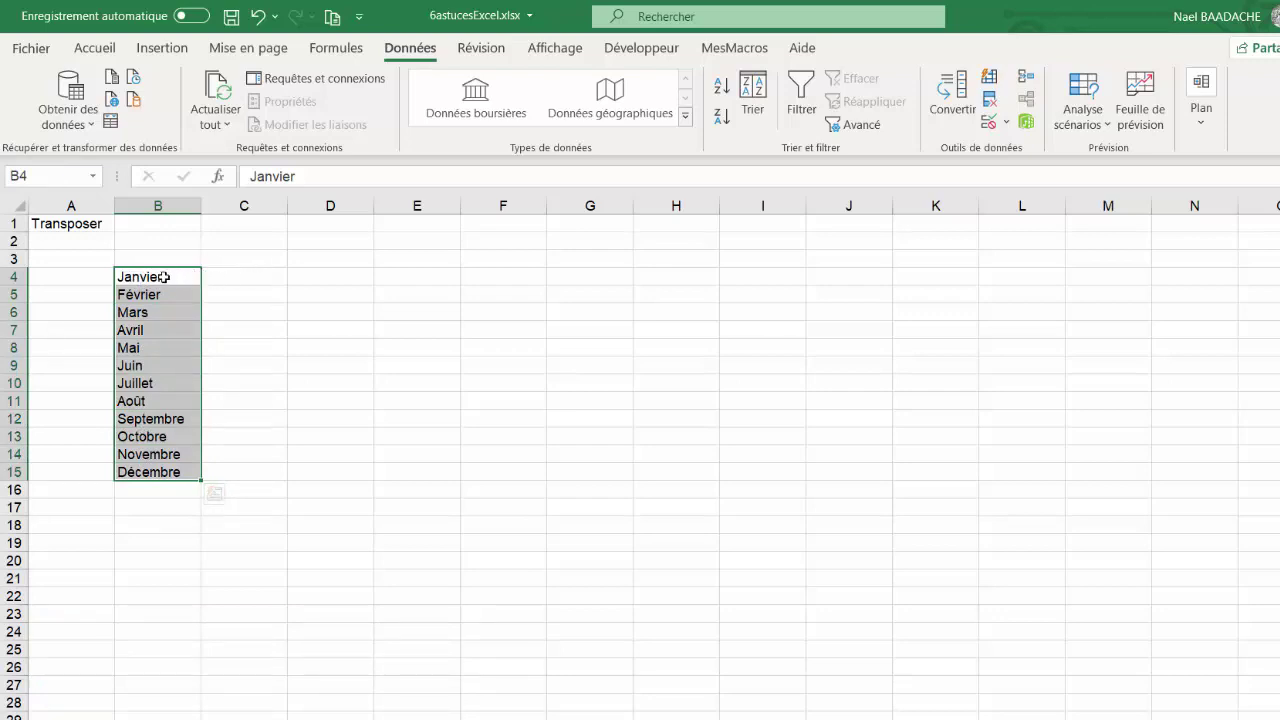
click(241, 278)
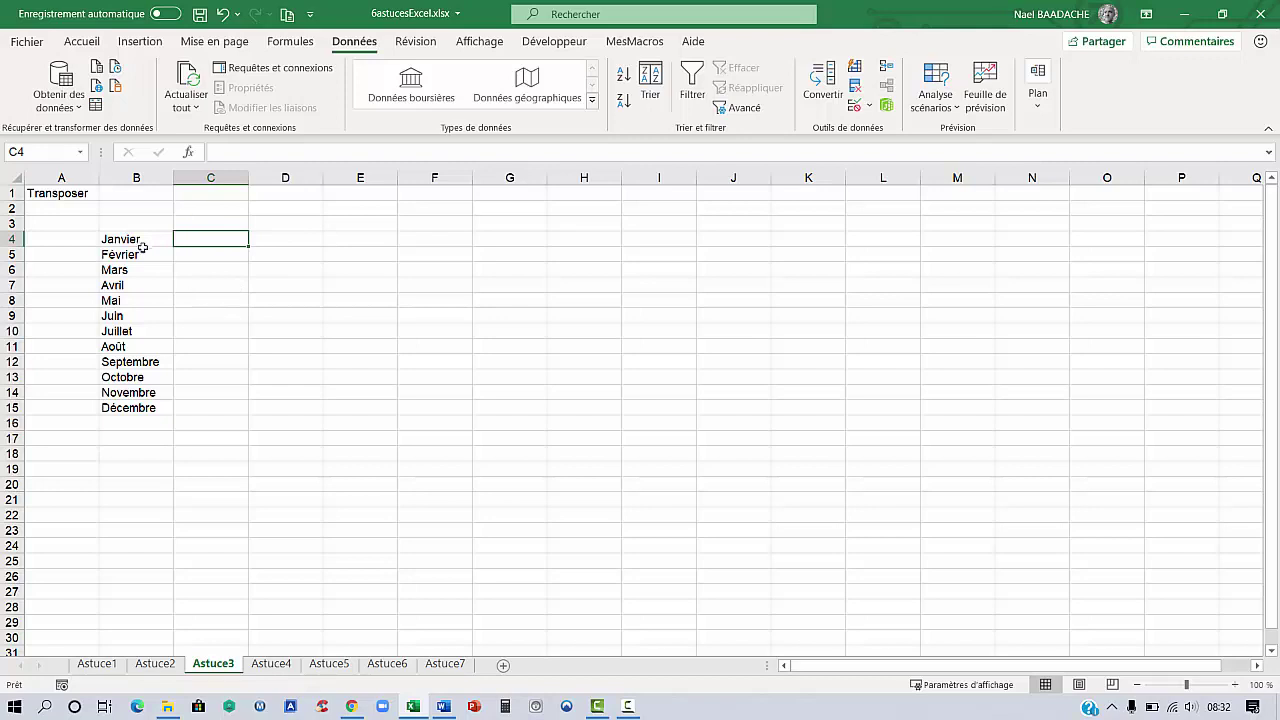
drag(143, 247, 135, 408)
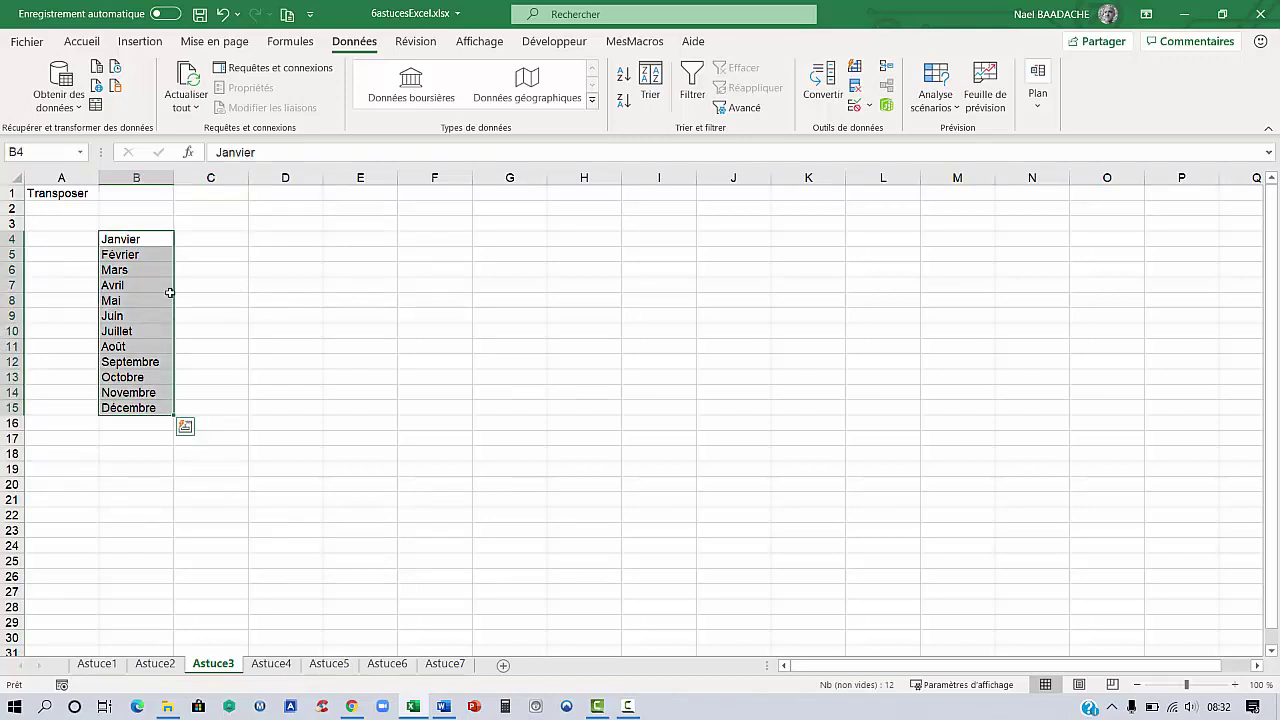
click(156, 240)
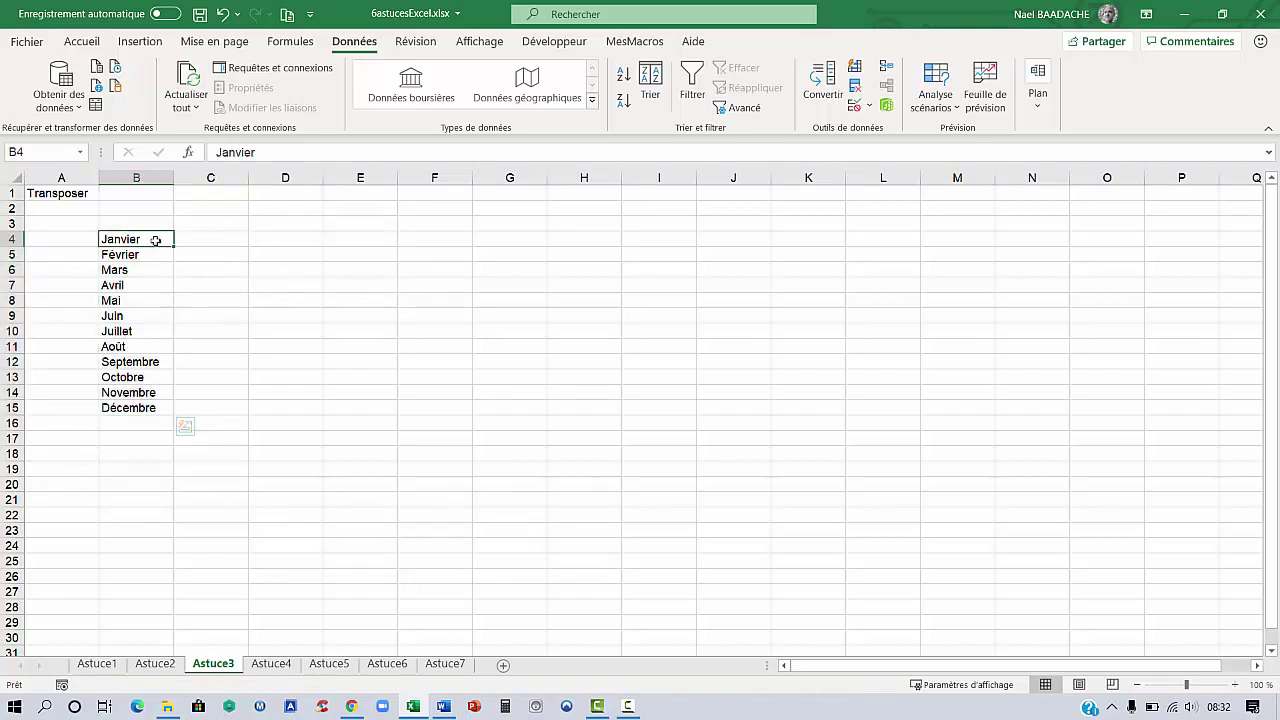
drag(156, 240, 134, 406)
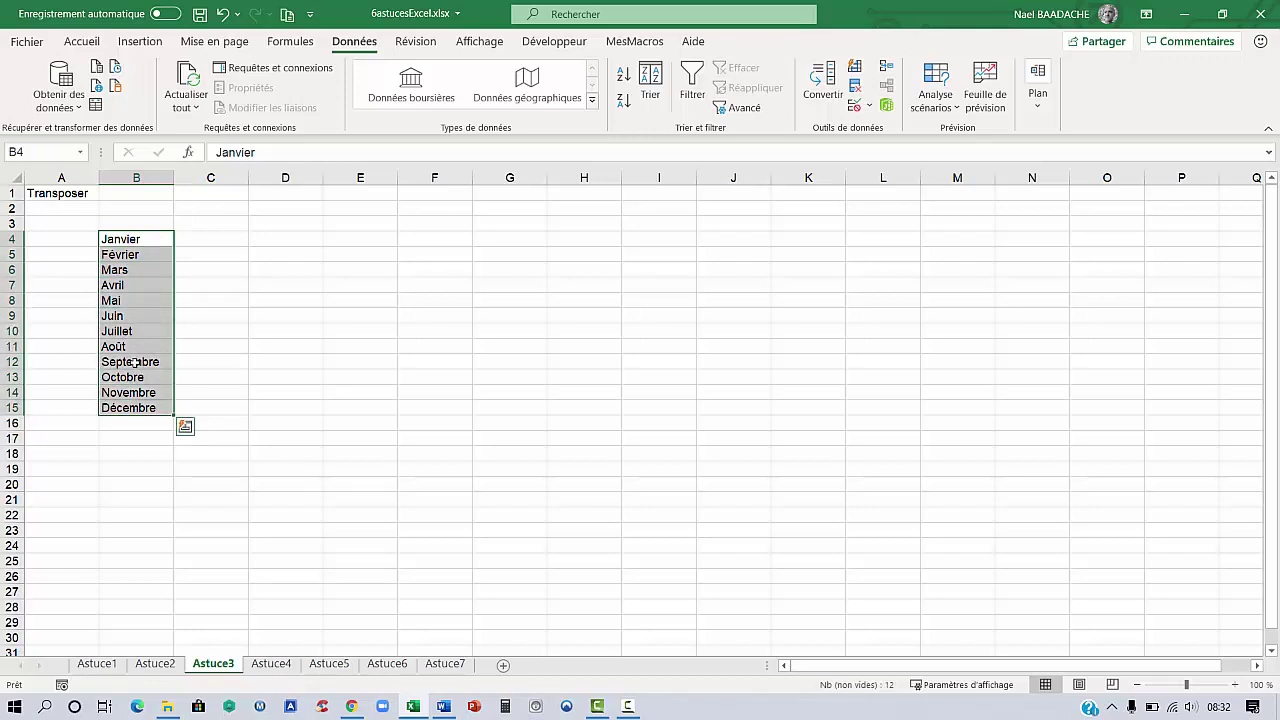
key(ctrl+c)
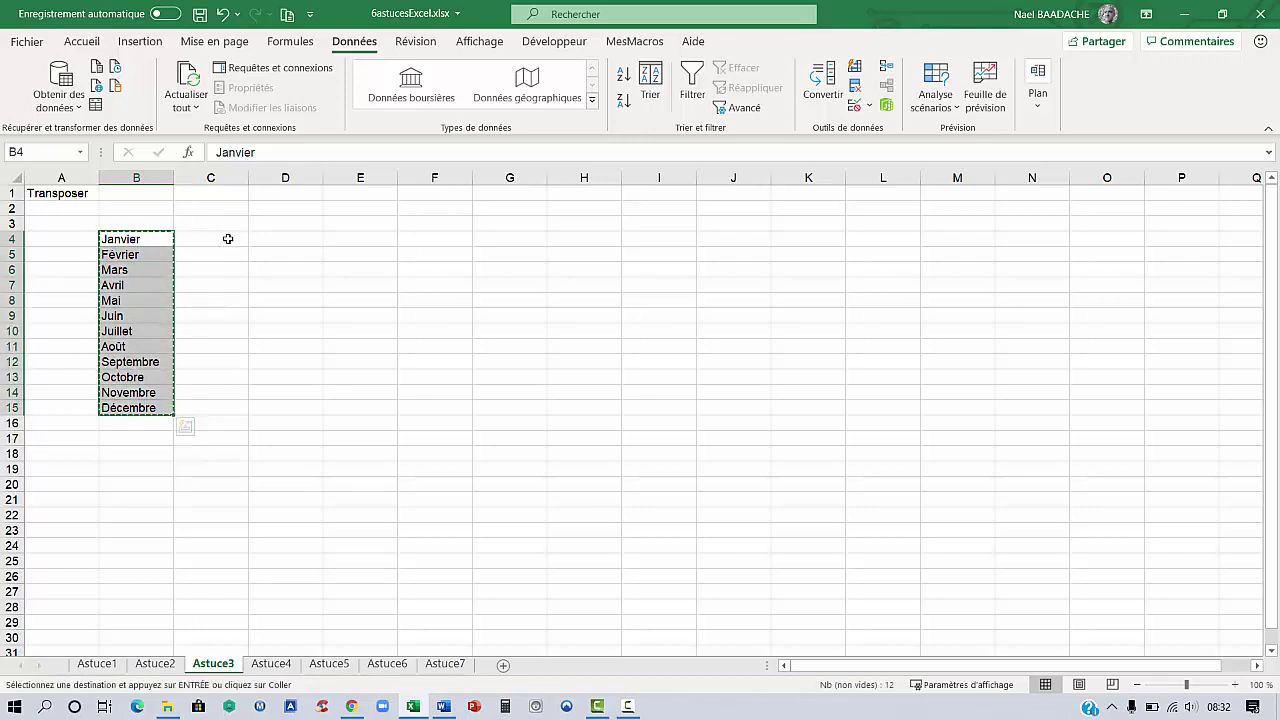
Step: Paste Special the months into C4 with Transposé so they run across row 4
click(228, 239)
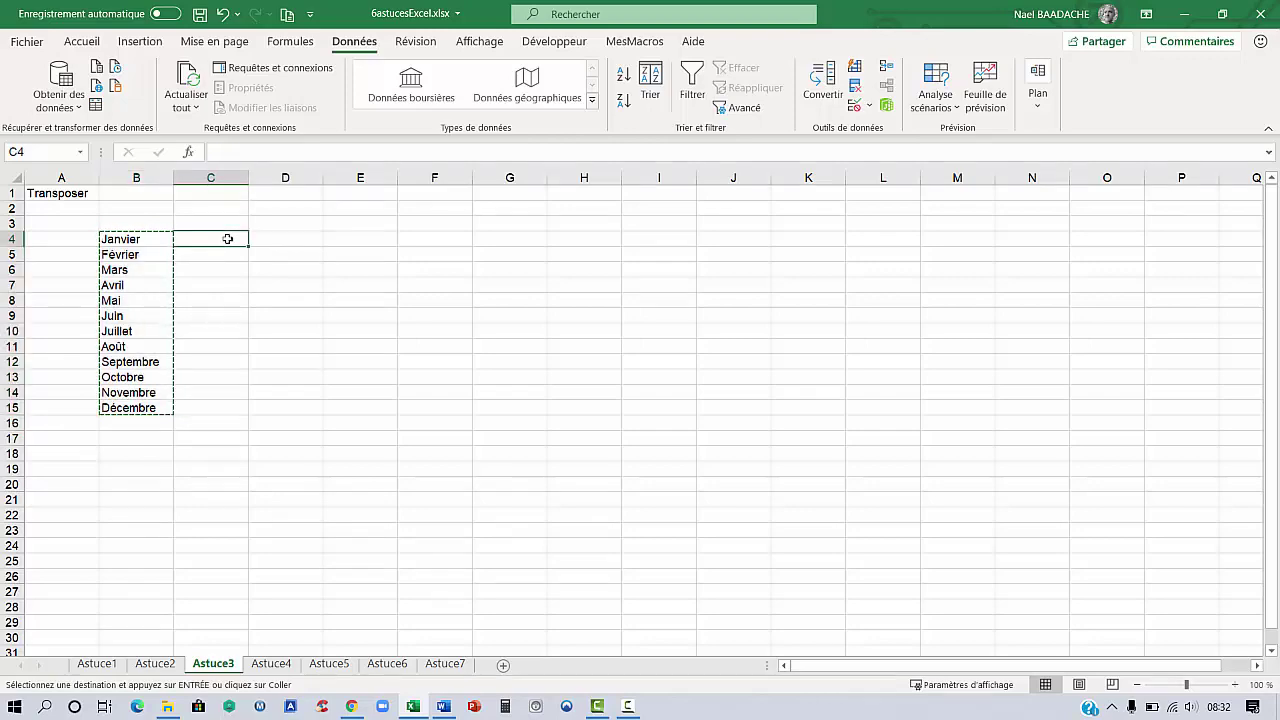
right_click(228, 239)
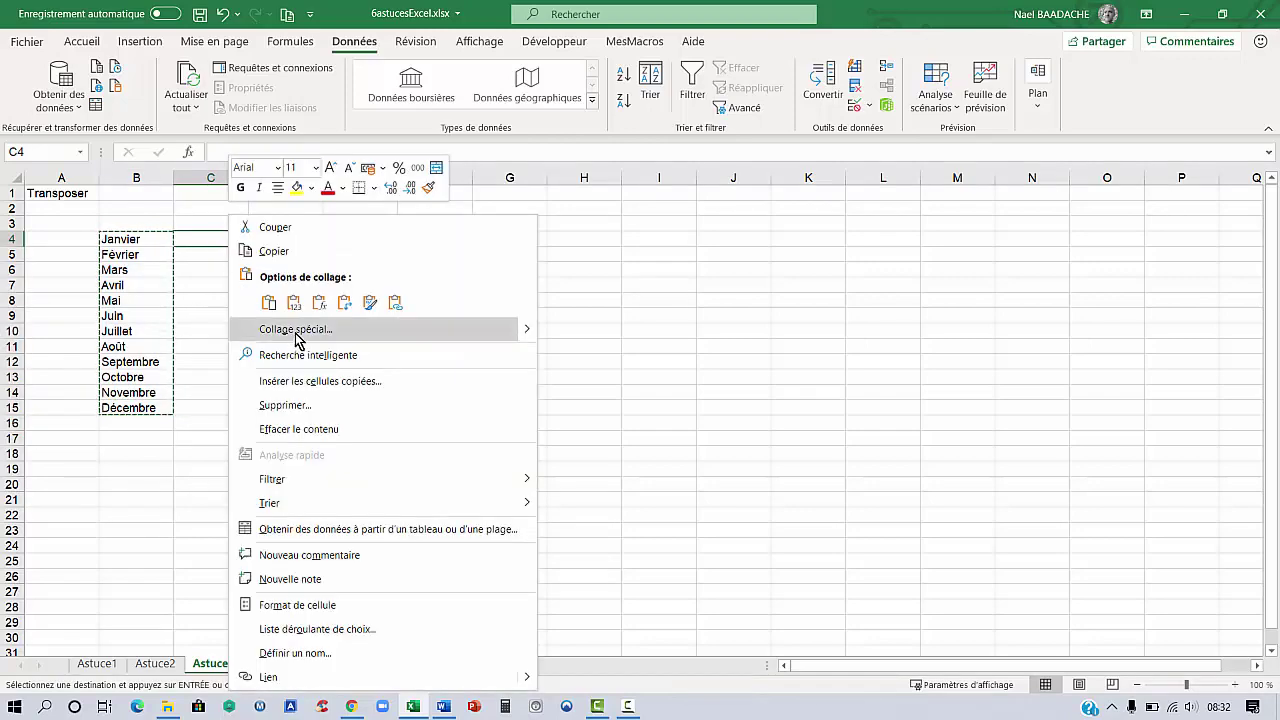
click(292, 333)
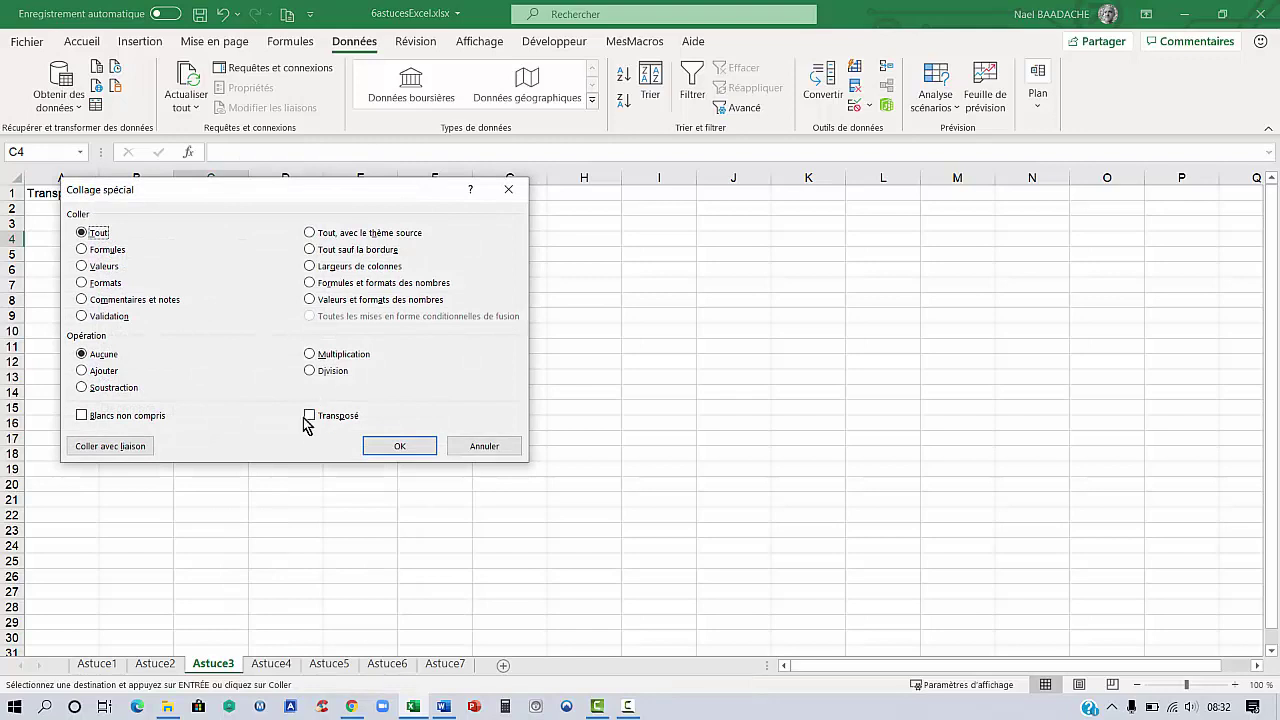
click(310, 415)
click(412, 450)
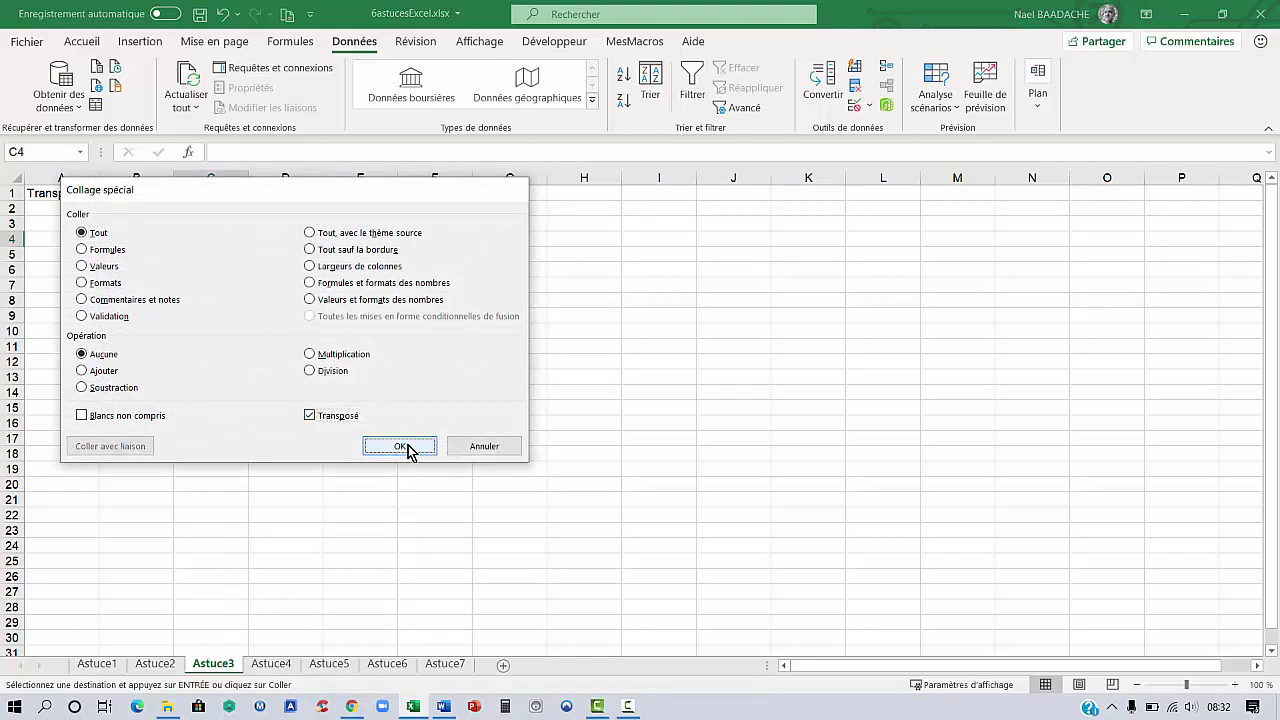
click(417, 367)
mouse_move(190, 241)
mouse_down()
mouse_move(860, 232)
mouse_move(195, 240)
mouse_up()
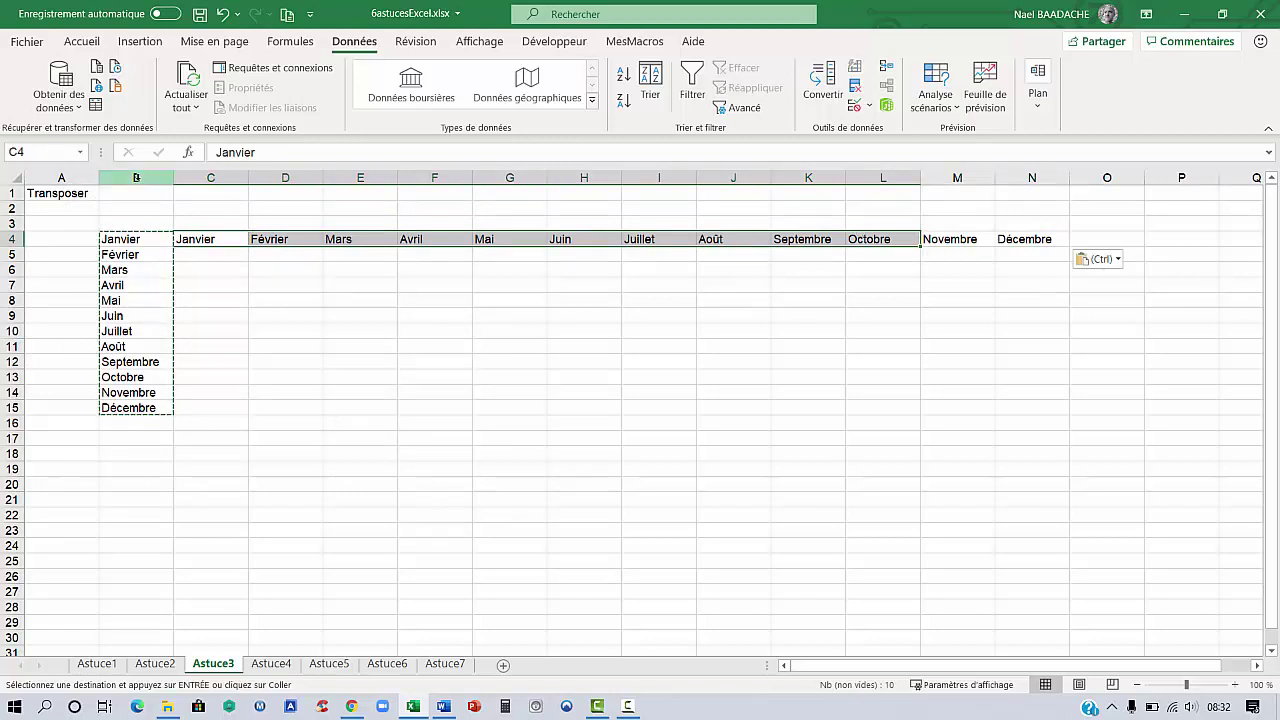
Step: Delete the original vertical month column B
click(138, 178)
right_click(165, 180)
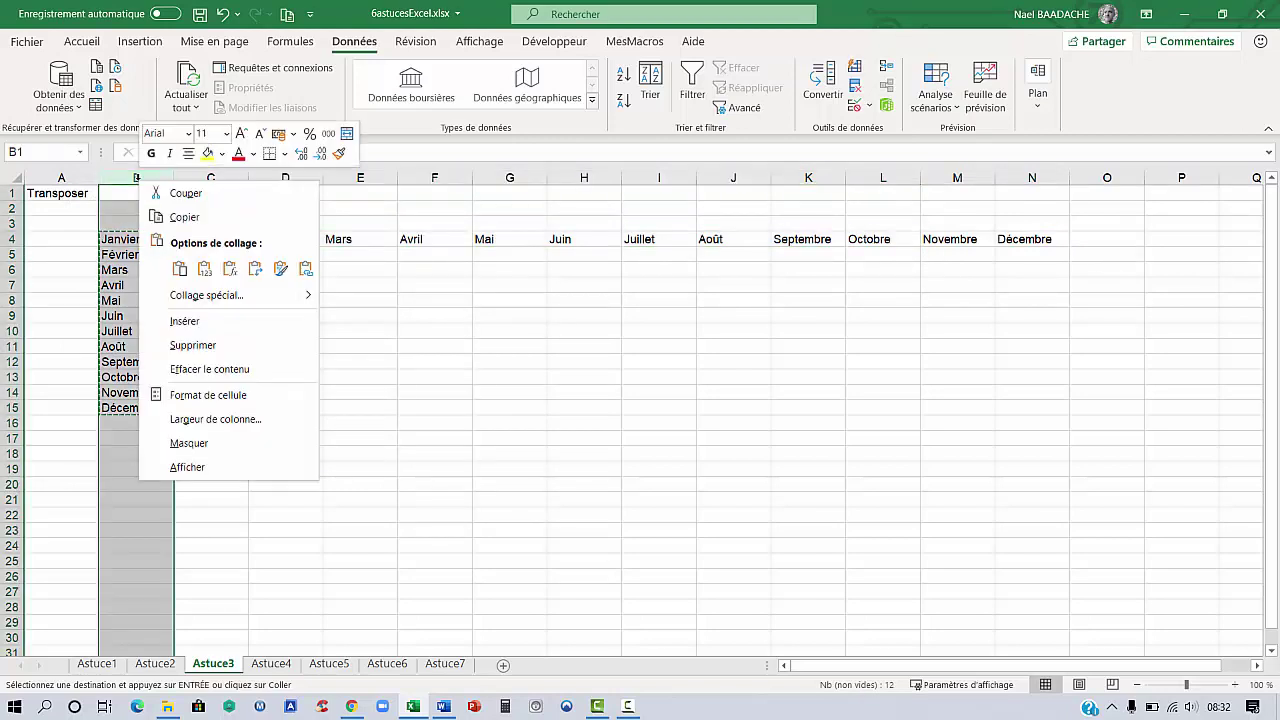
click(195, 343)
Step: On Astuce4, type Janvier in B4 and fill the months down to Décembre in B15
click(273, 667)
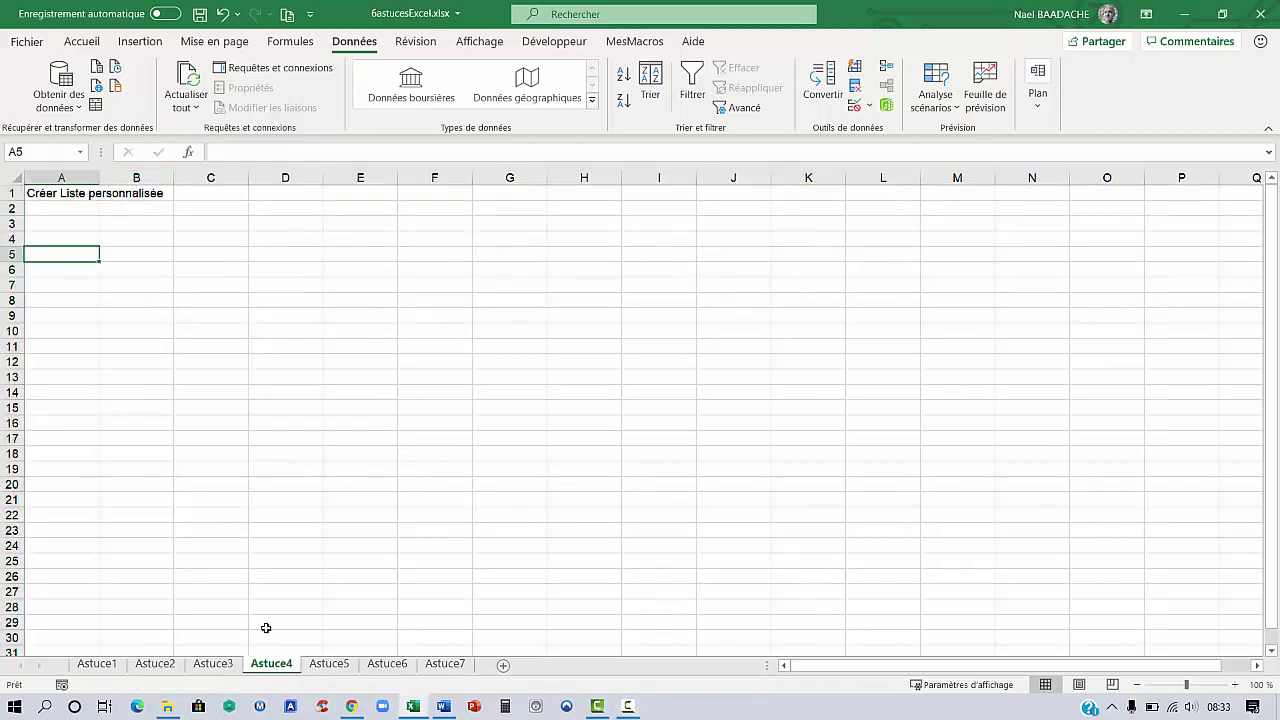
click(172, 394)
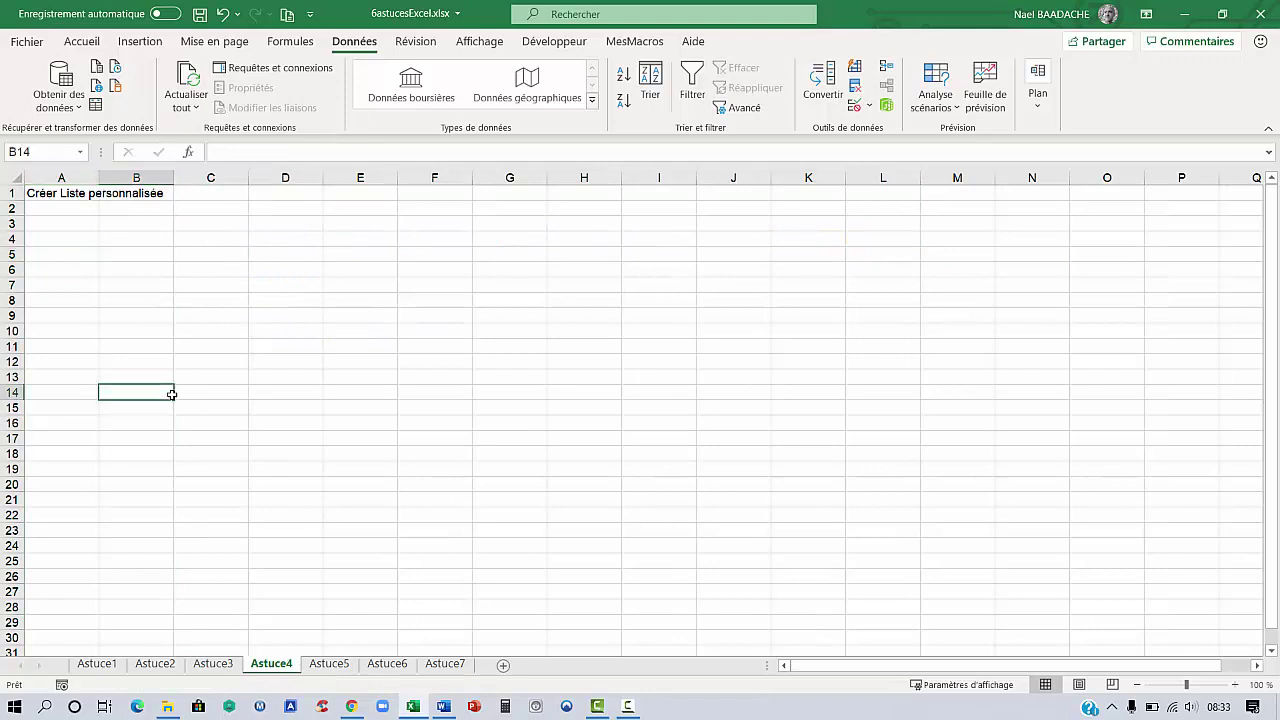
click(140, 239)
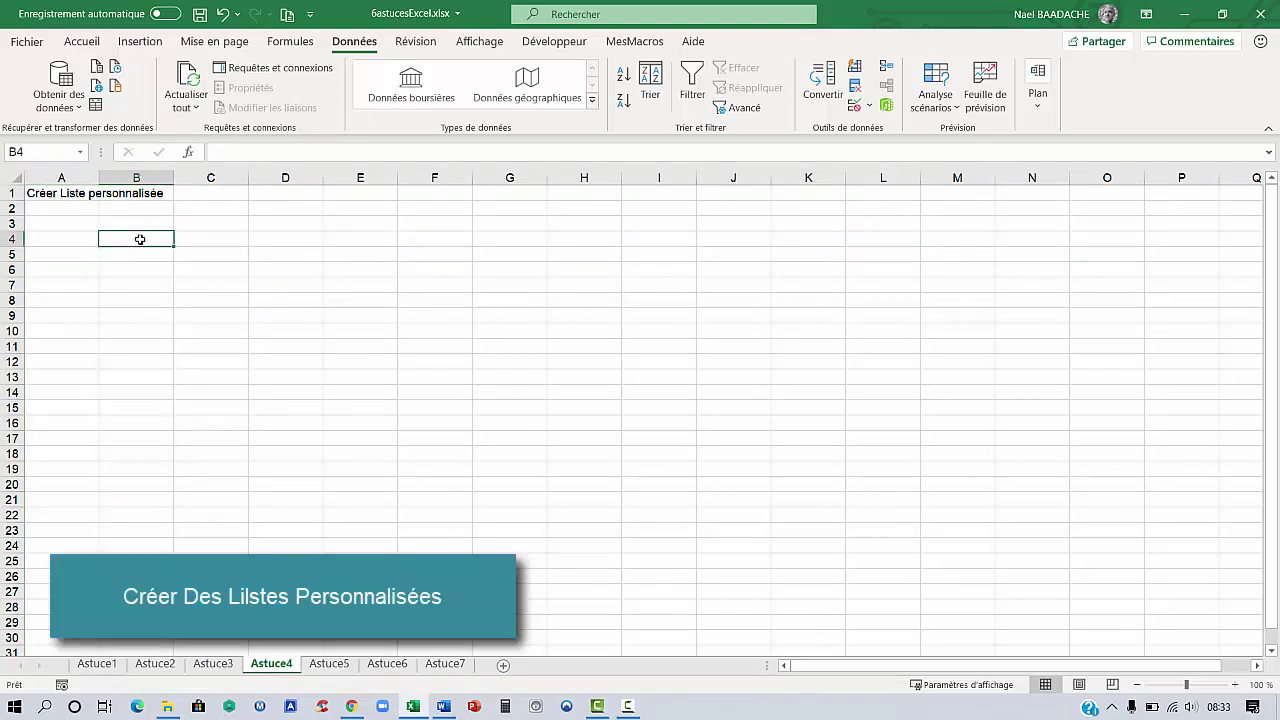
text(Janvier)
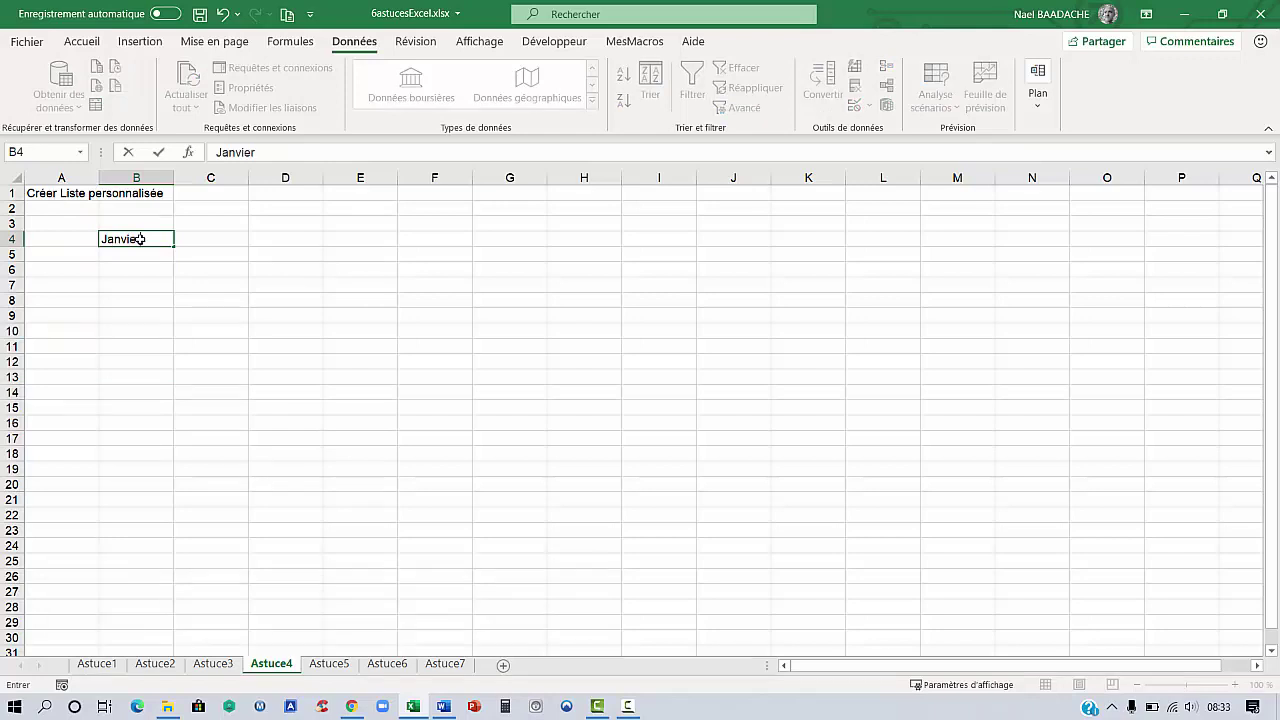
key(Return)
click(132, 240)
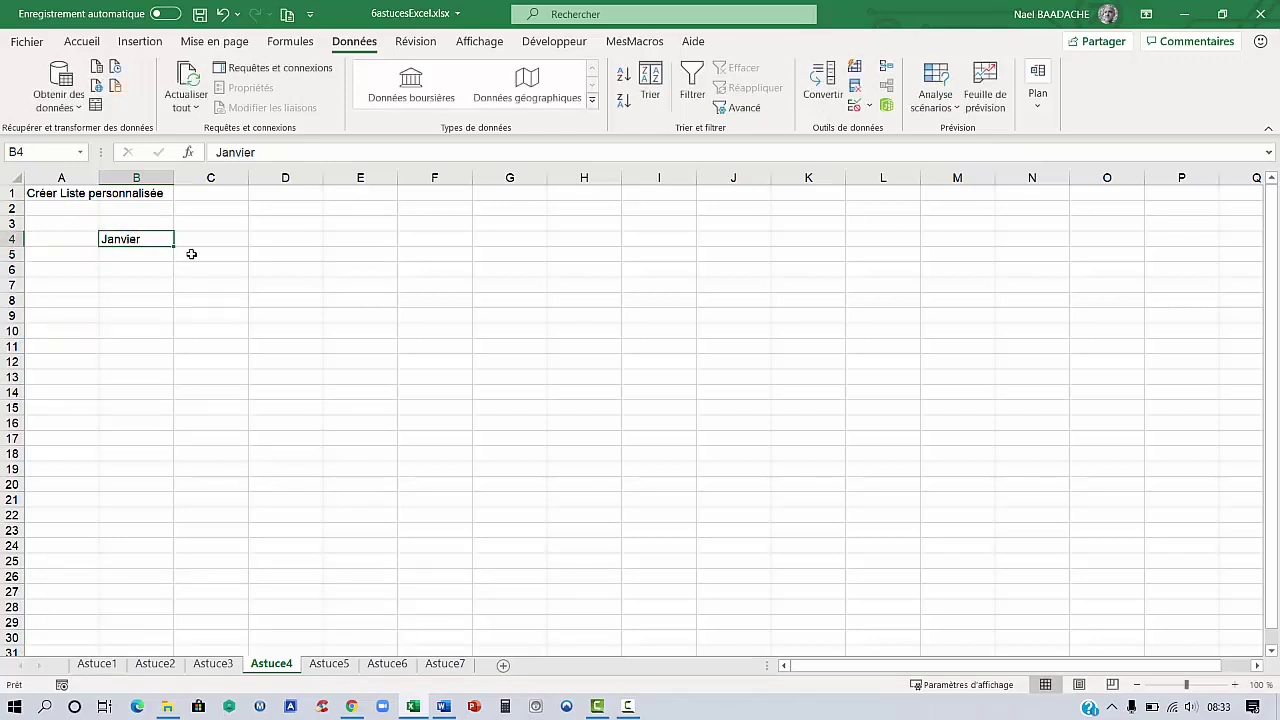
mouse_move(174, 245)
mouse_down()
mouse_move(173, 426)
mouse_move(173, 413)
mouse_up()
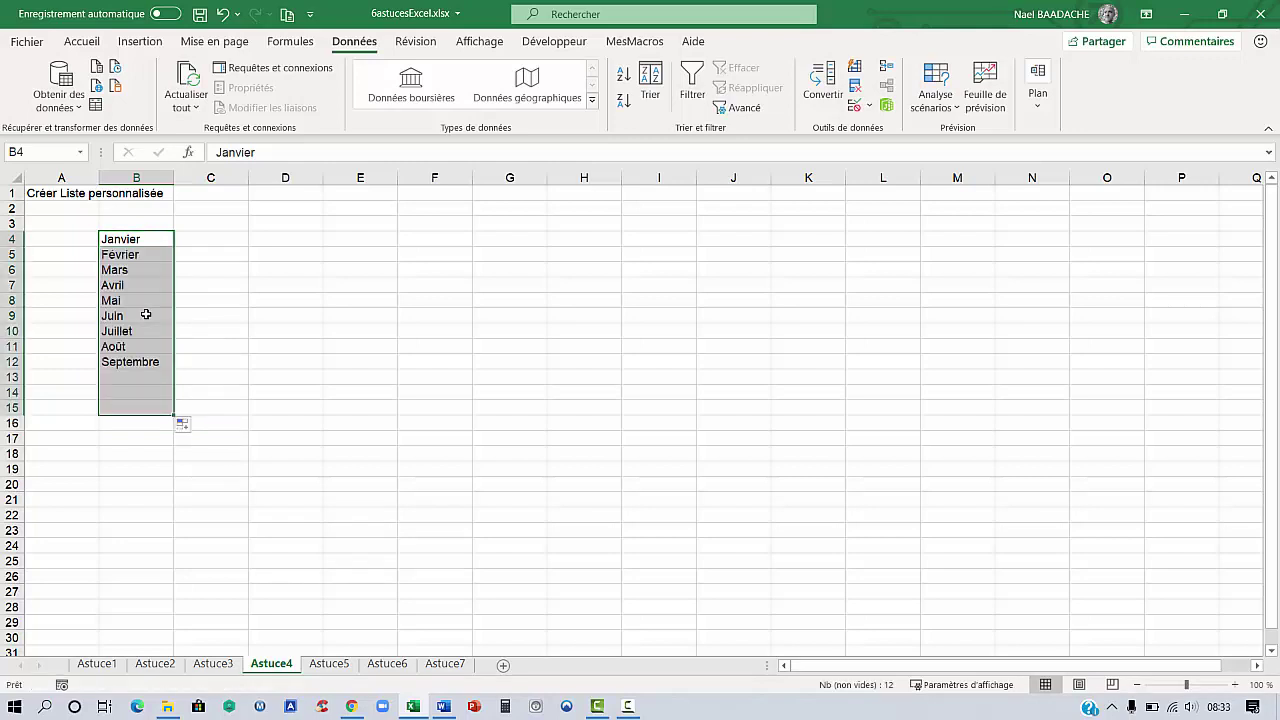
click(136, 239)
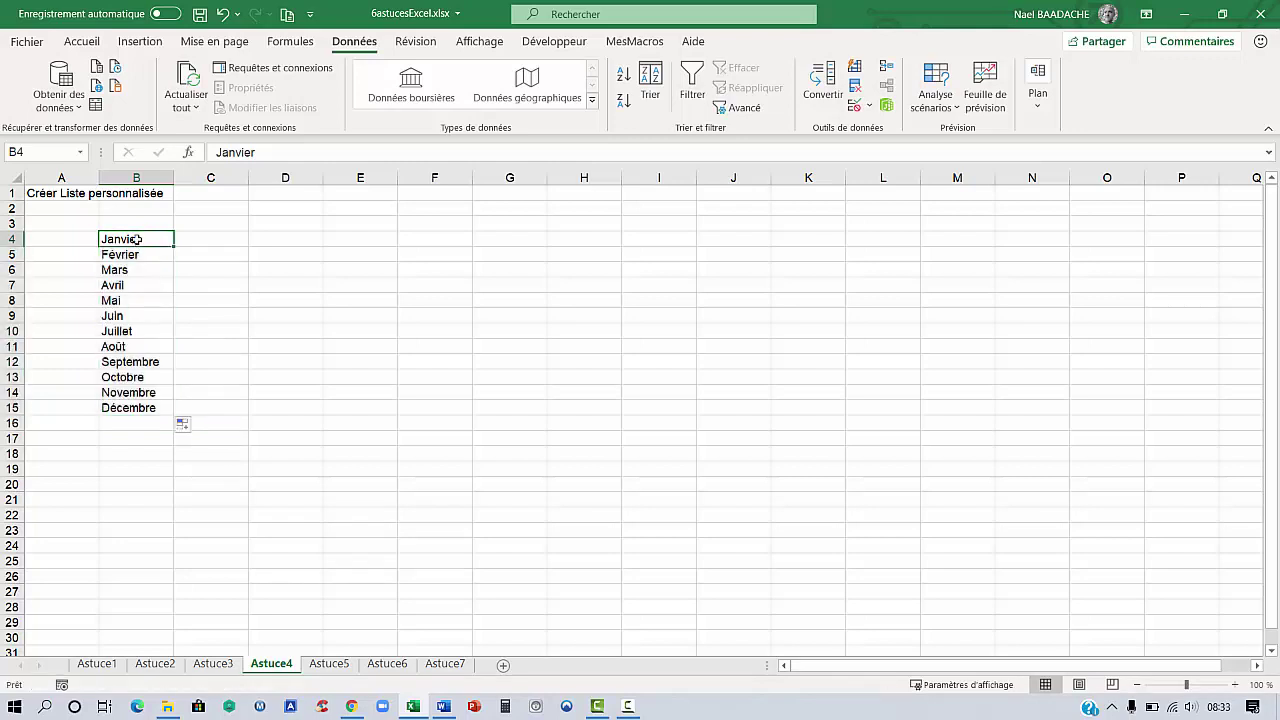
click(215, 243)
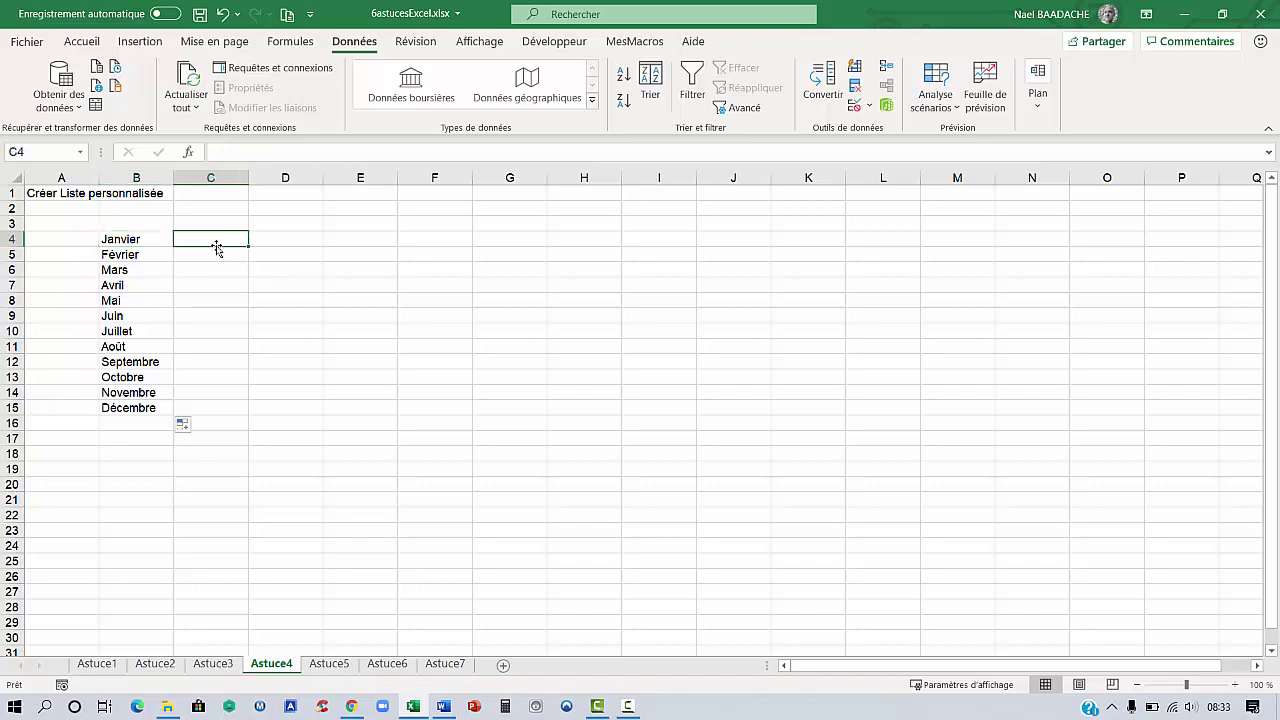
Step: In Options avancées, add a four-first-name list under Modifier les listes personnalisées
click(27, 42)
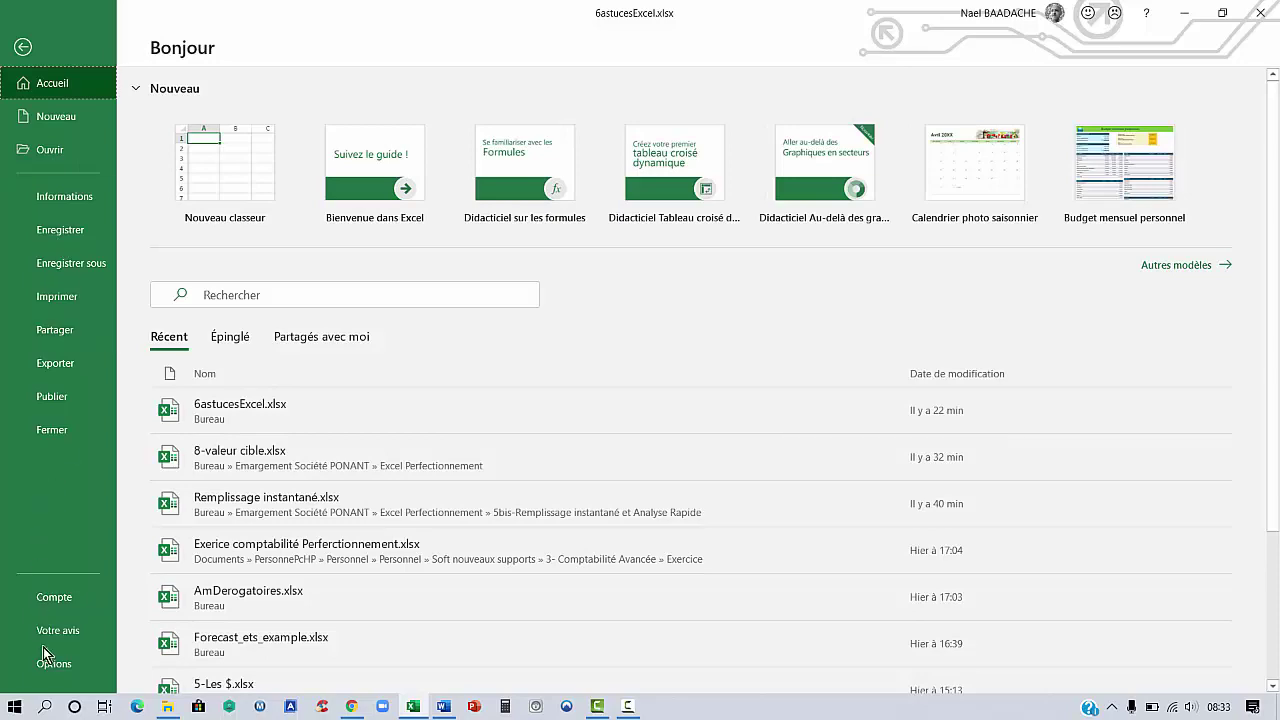
key(Escape)
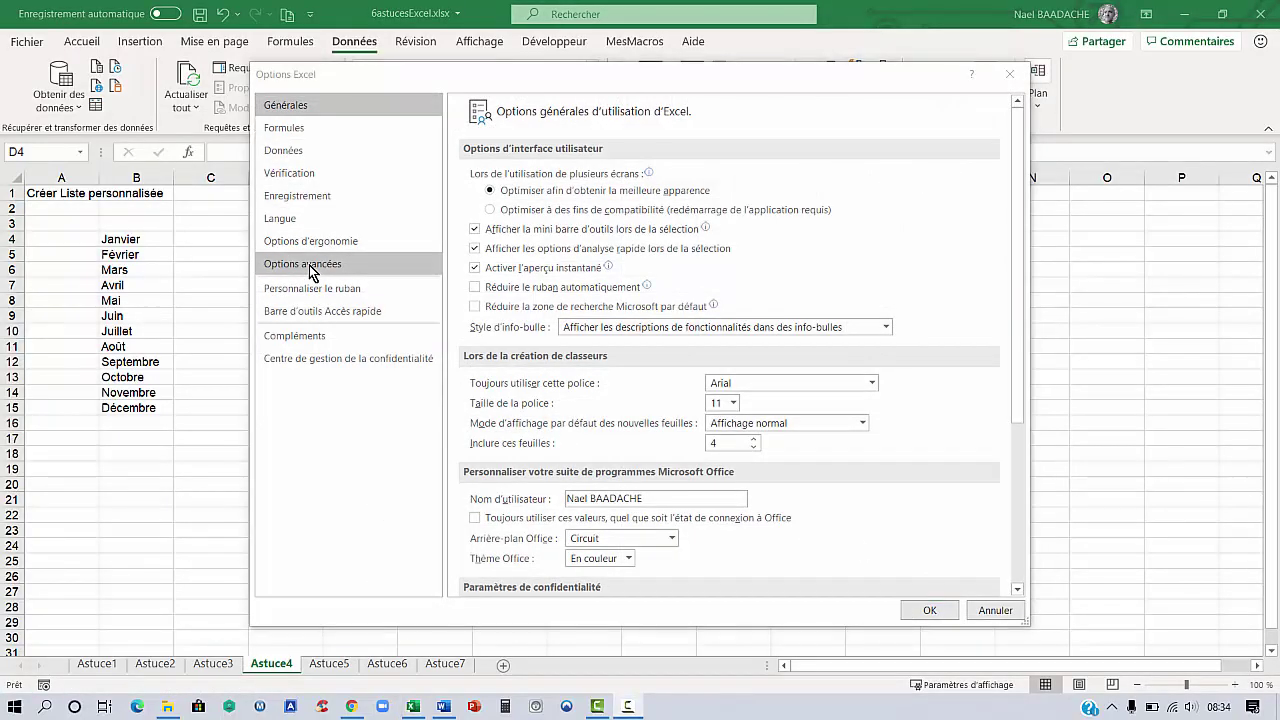
click(312, 265)
mouse_move(1018, 190)
mouse_down()
mouse_move(1032, 455)
mouse_move(944, 497)
mouse_up()
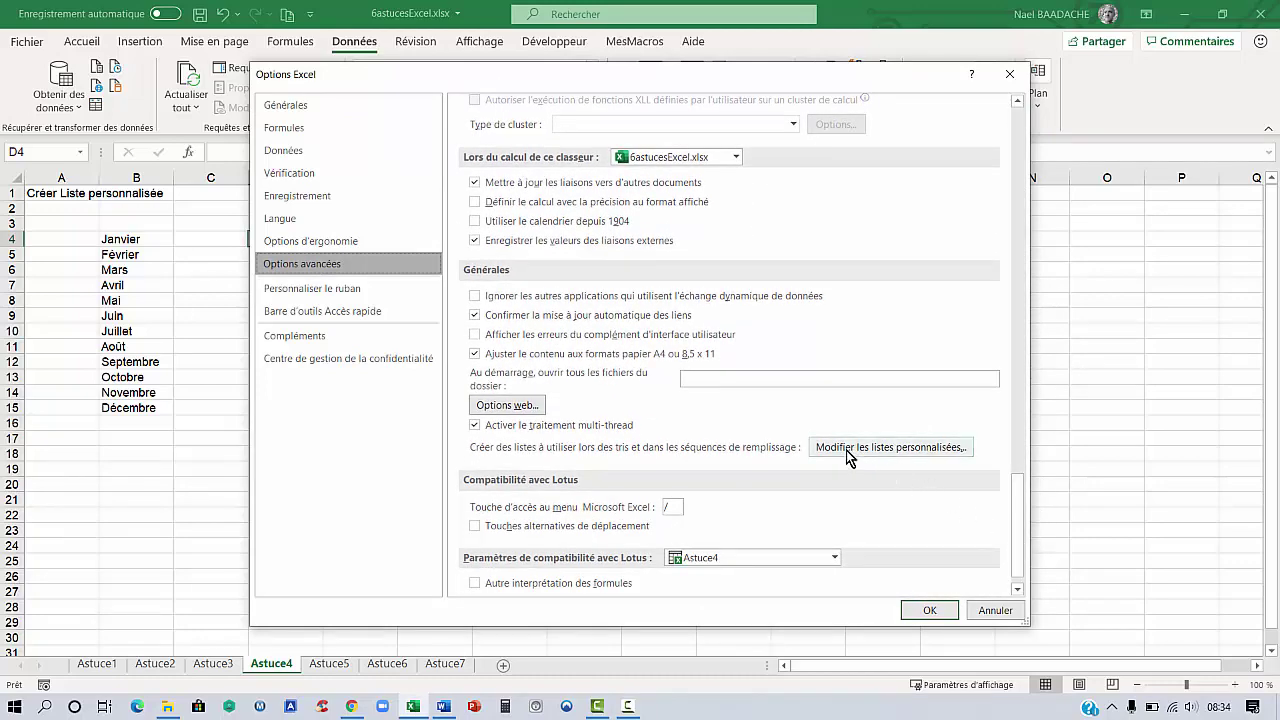
click(848, 448)
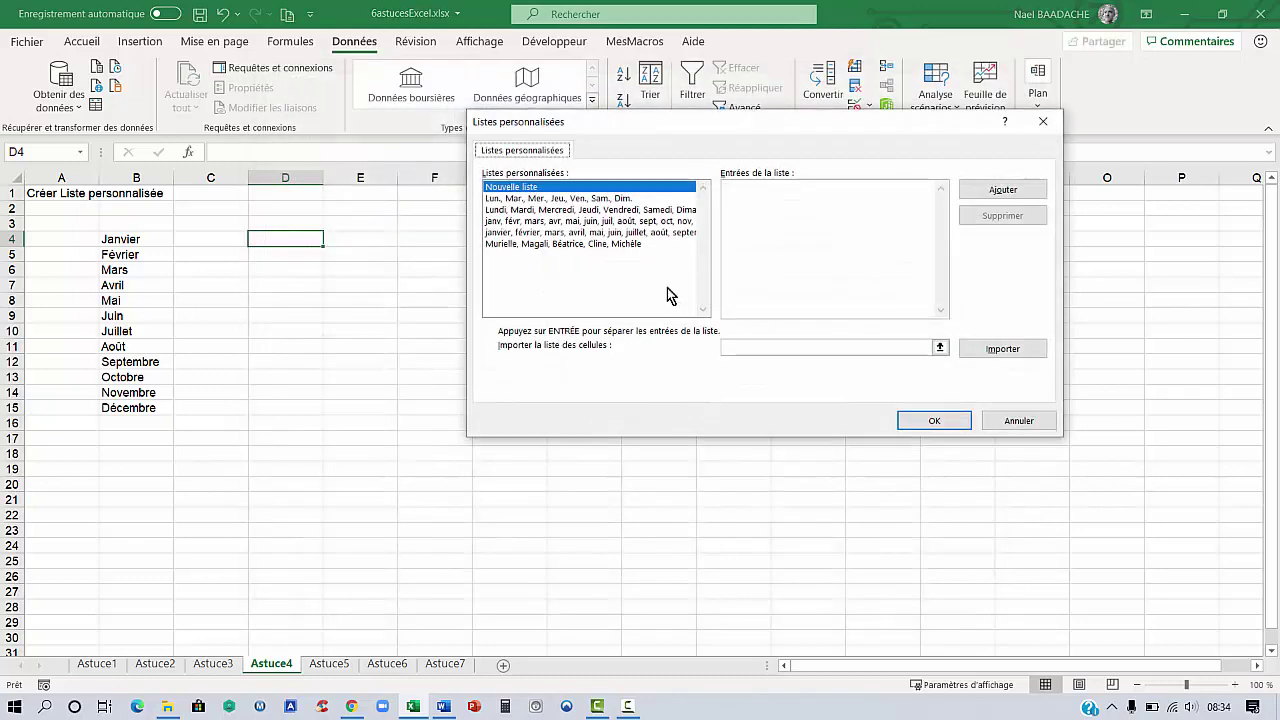
click(742, 192)
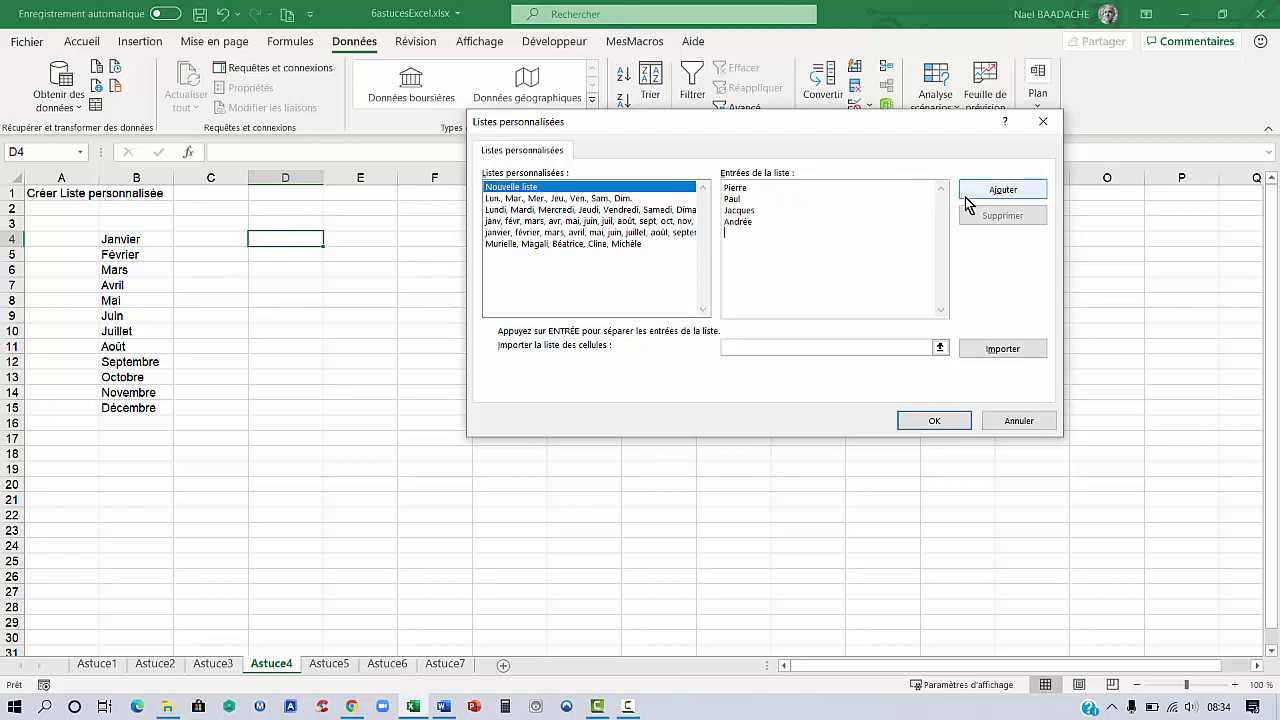
click(1000, 190)
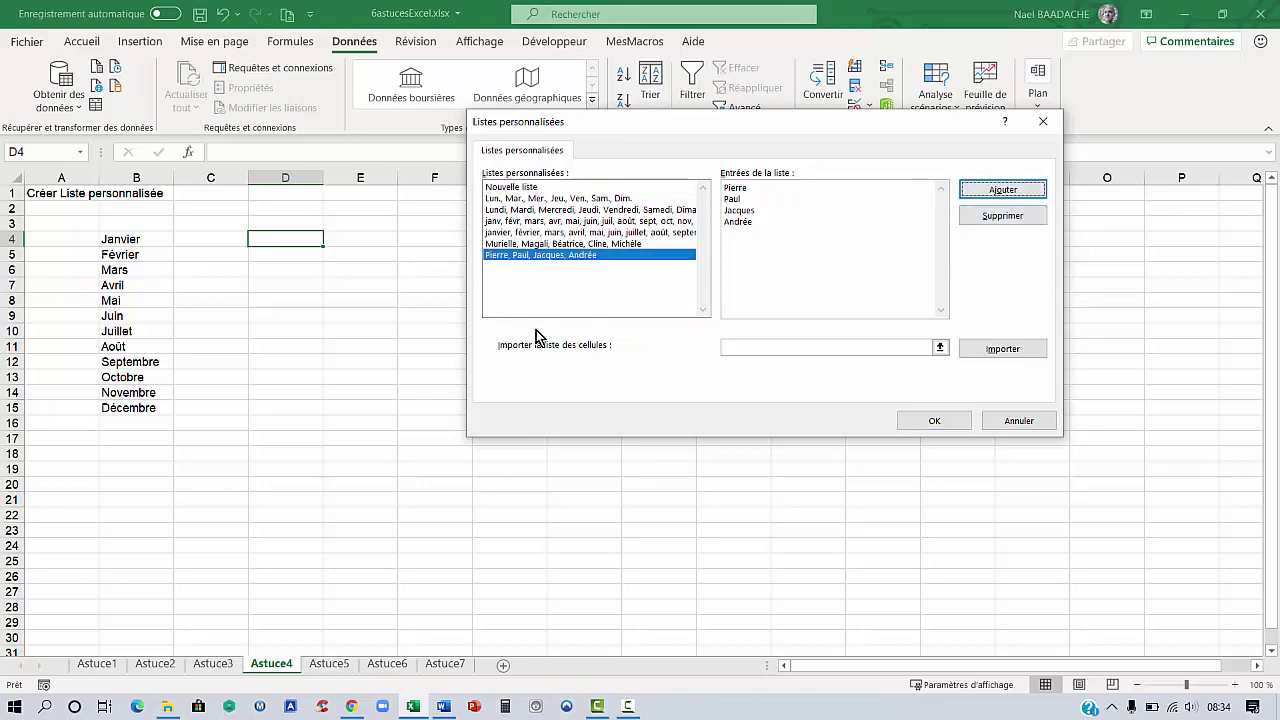
click(934, 423)
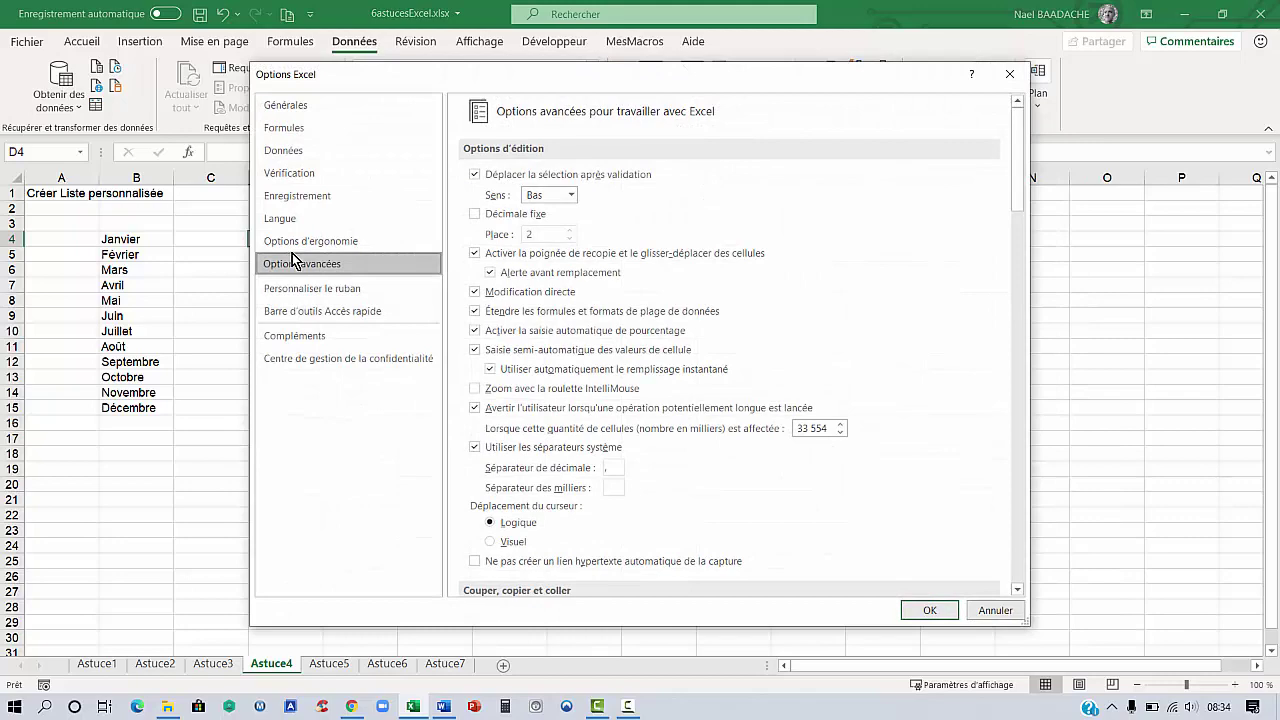
click(929, 610)
Step: Enter the list's first name in D4 and fill the four custom-list names down to D7
text(pl)
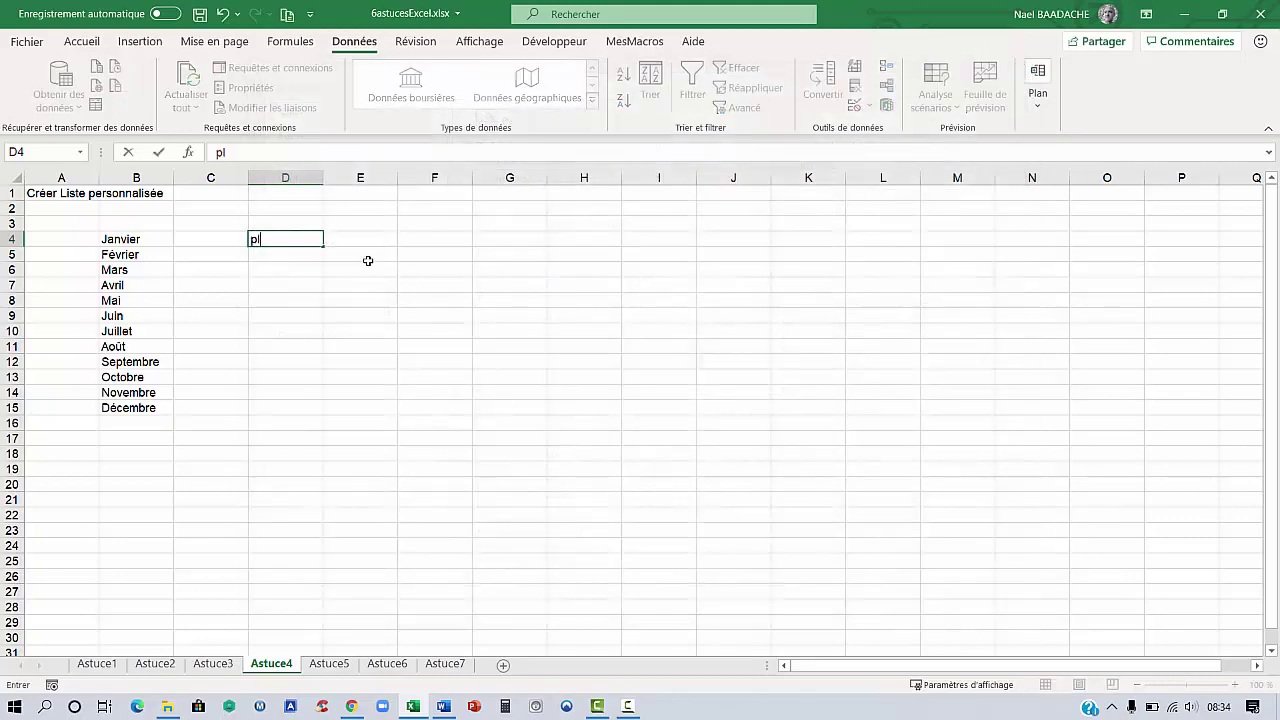
key(BackSpace)
key(BackSpace)
key(BackSpace)
text(e)
key(Return)
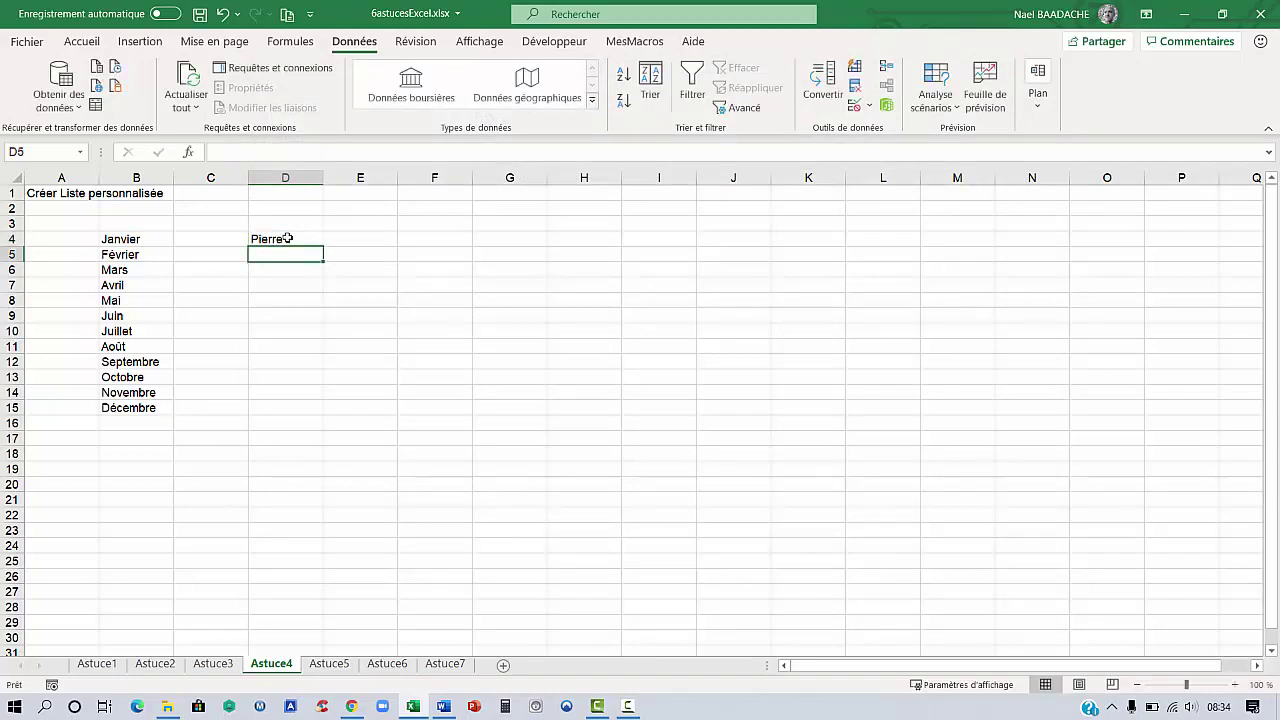
click(287, 238)
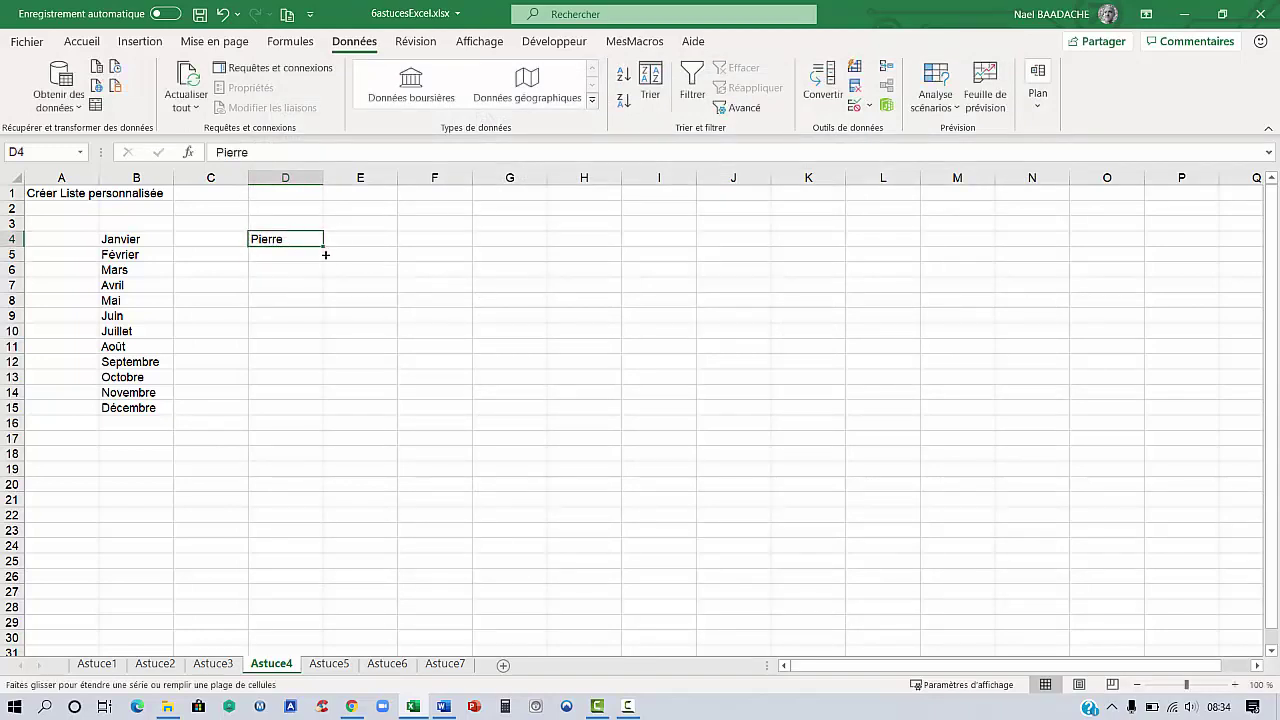
drag(324, 249, 325, 290)
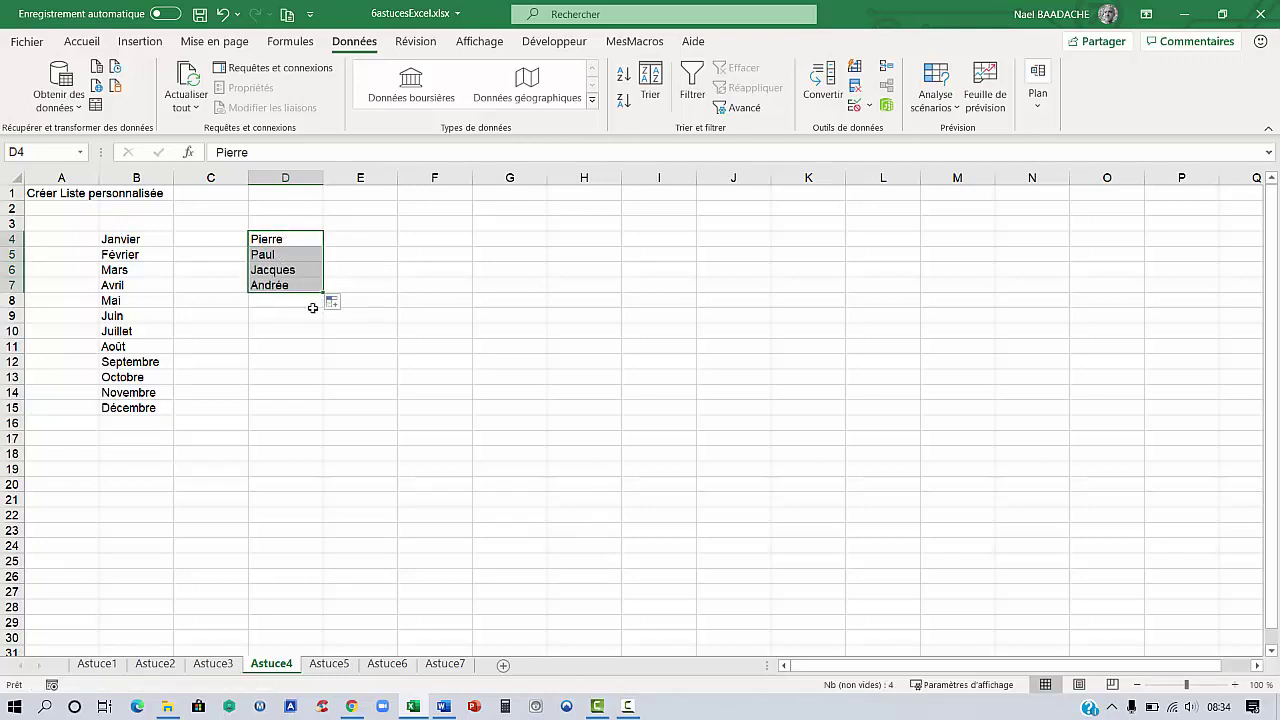
click(389, 401)
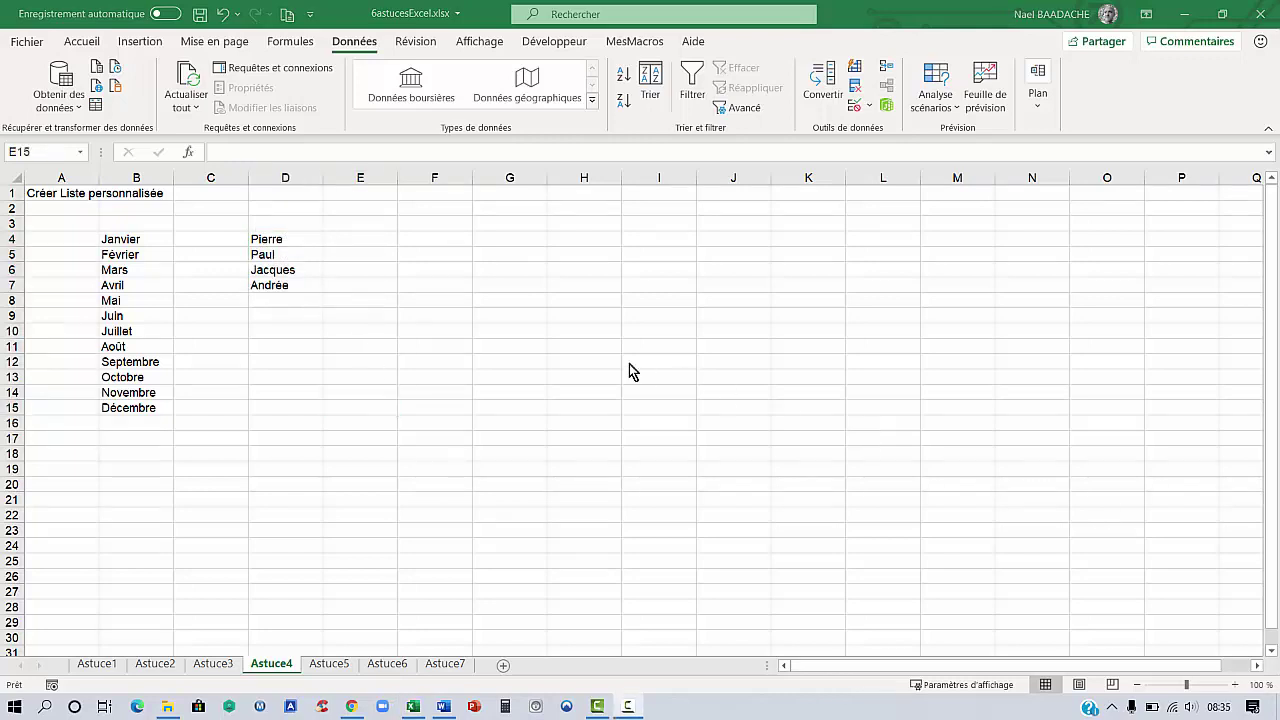
click(380, 241)
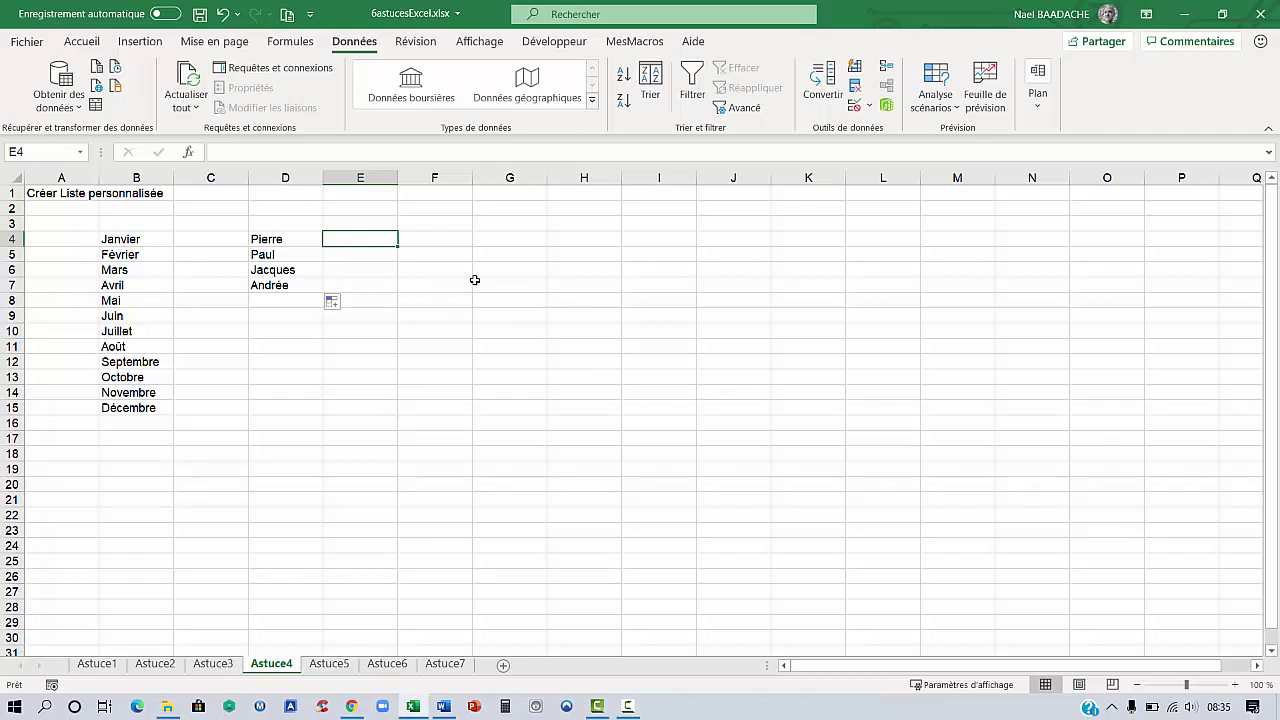
Step: Fill E4:E15 with the series 1 to 12, starting from 1 in E4
text(1)
key(Return)
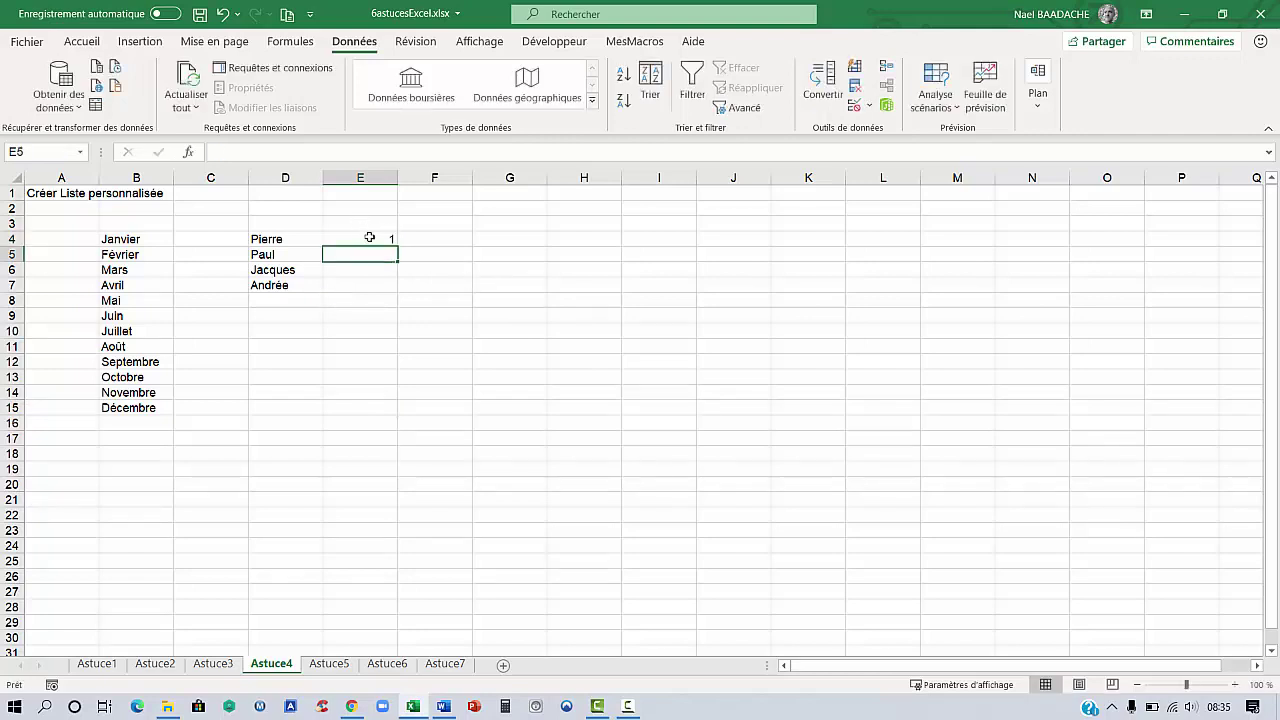
click(369, 237)
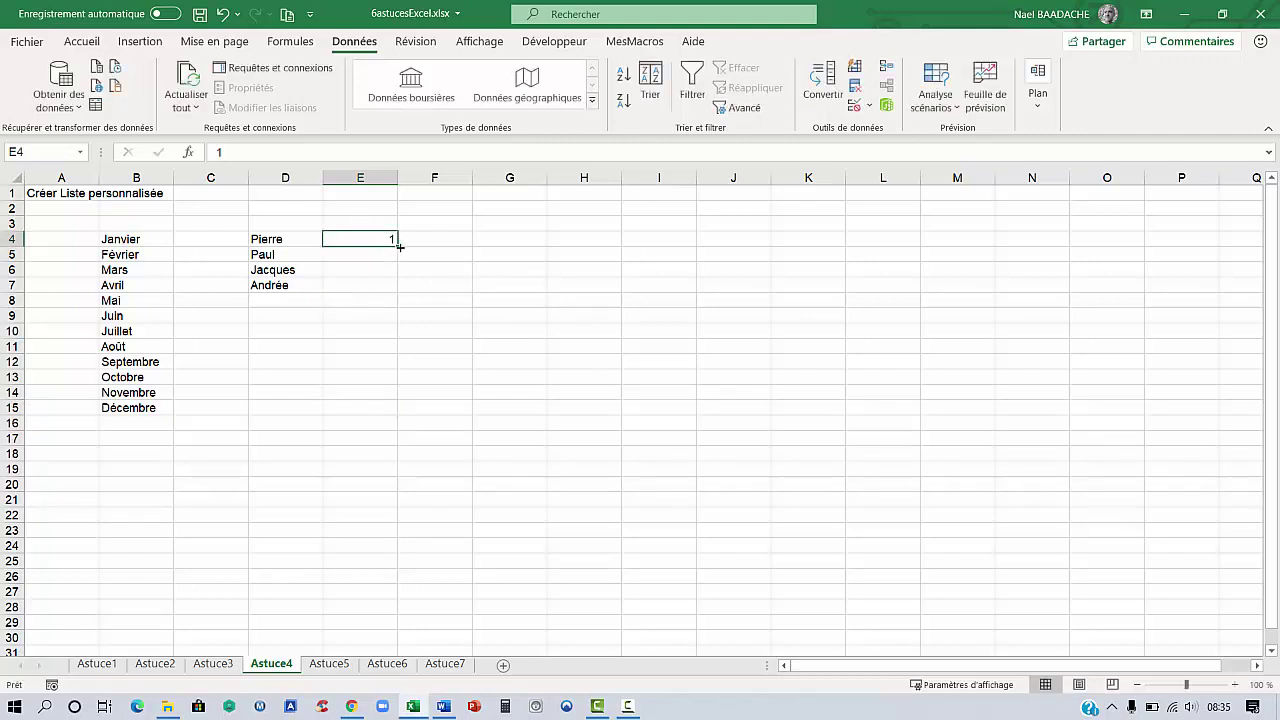
drag(399, 246, 402, 416)
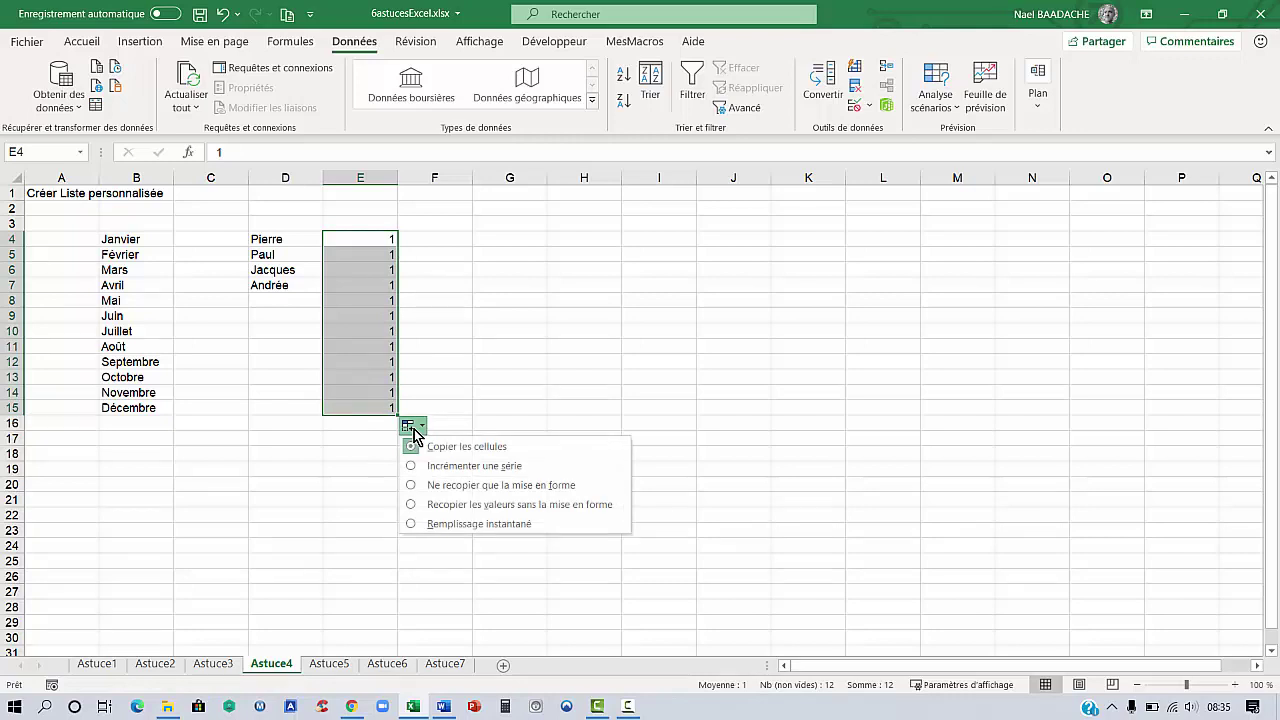
click(419, 470)
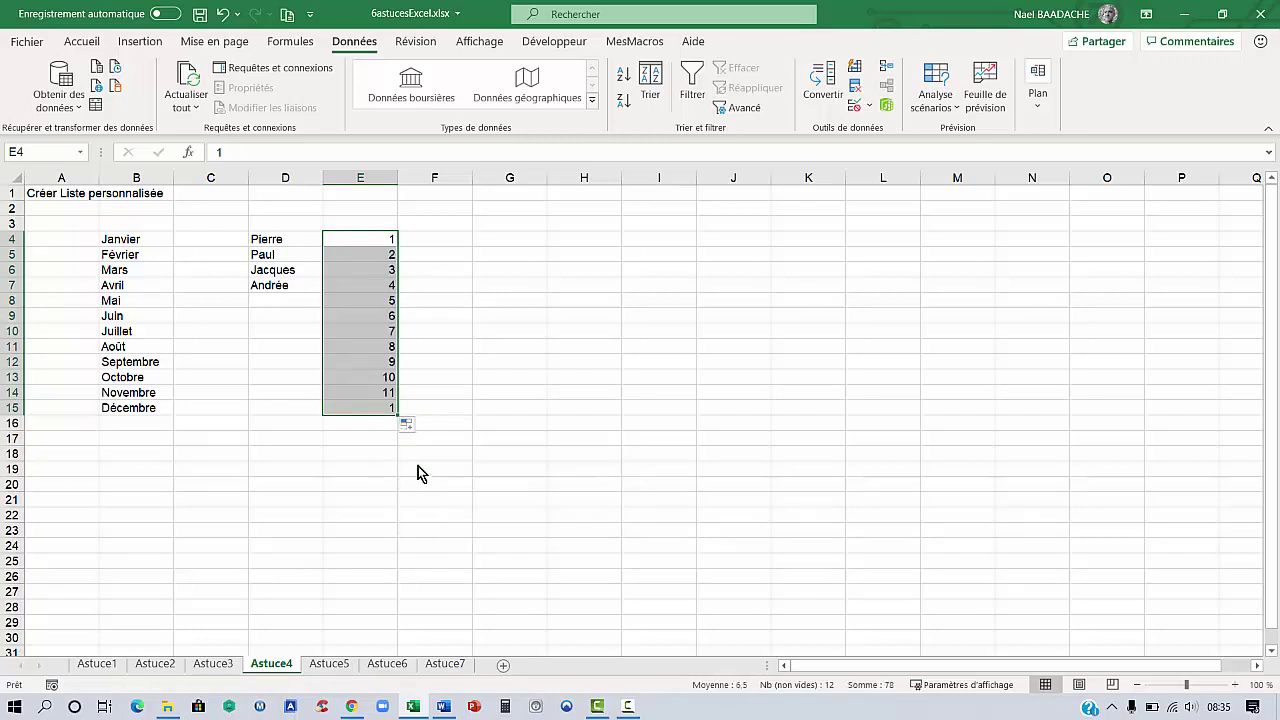
click(385, 239)
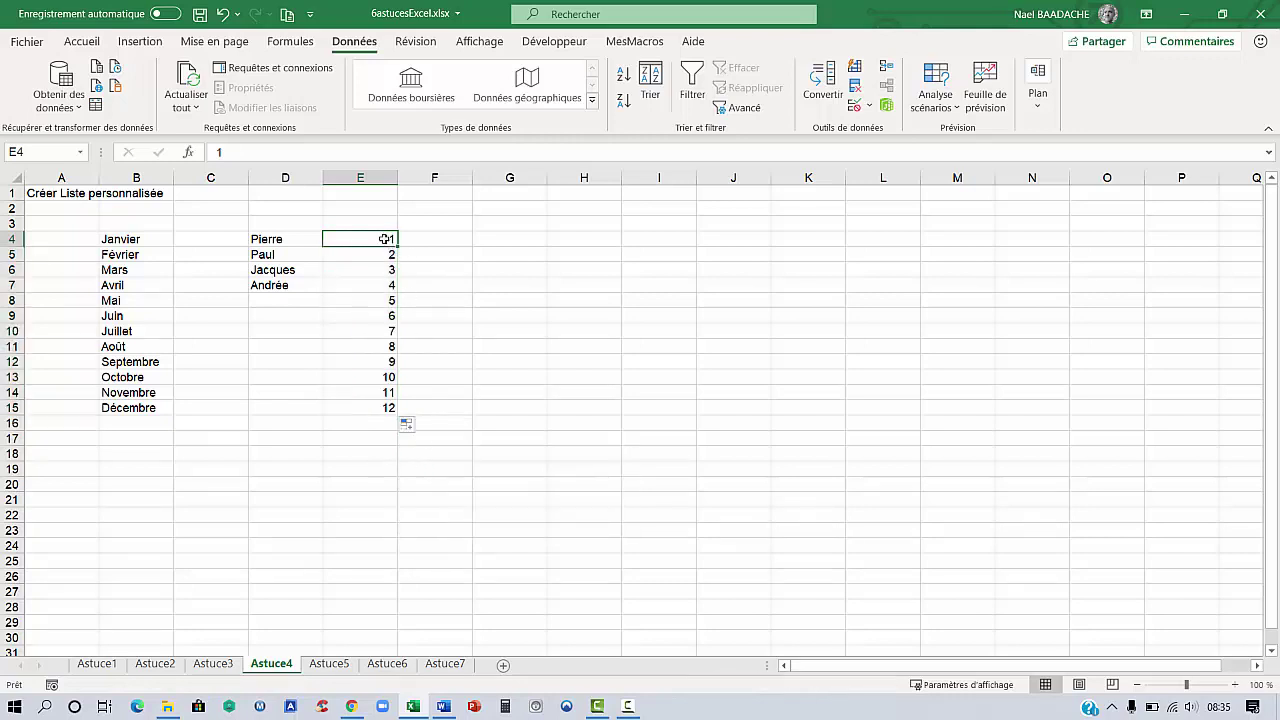
Step: Enter 0 and 5 in F4:F5 and extend the count-by-5 series to 55 in F15
click(441, 242)
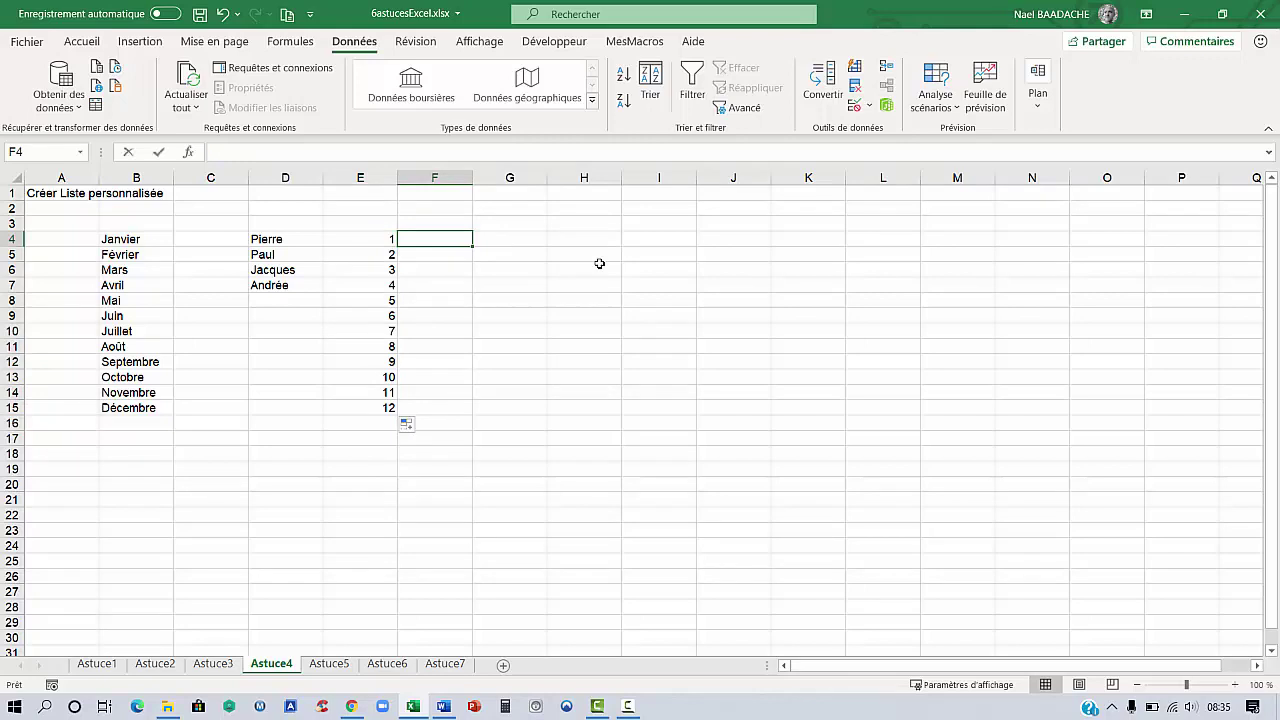
text(0)
key(Return)
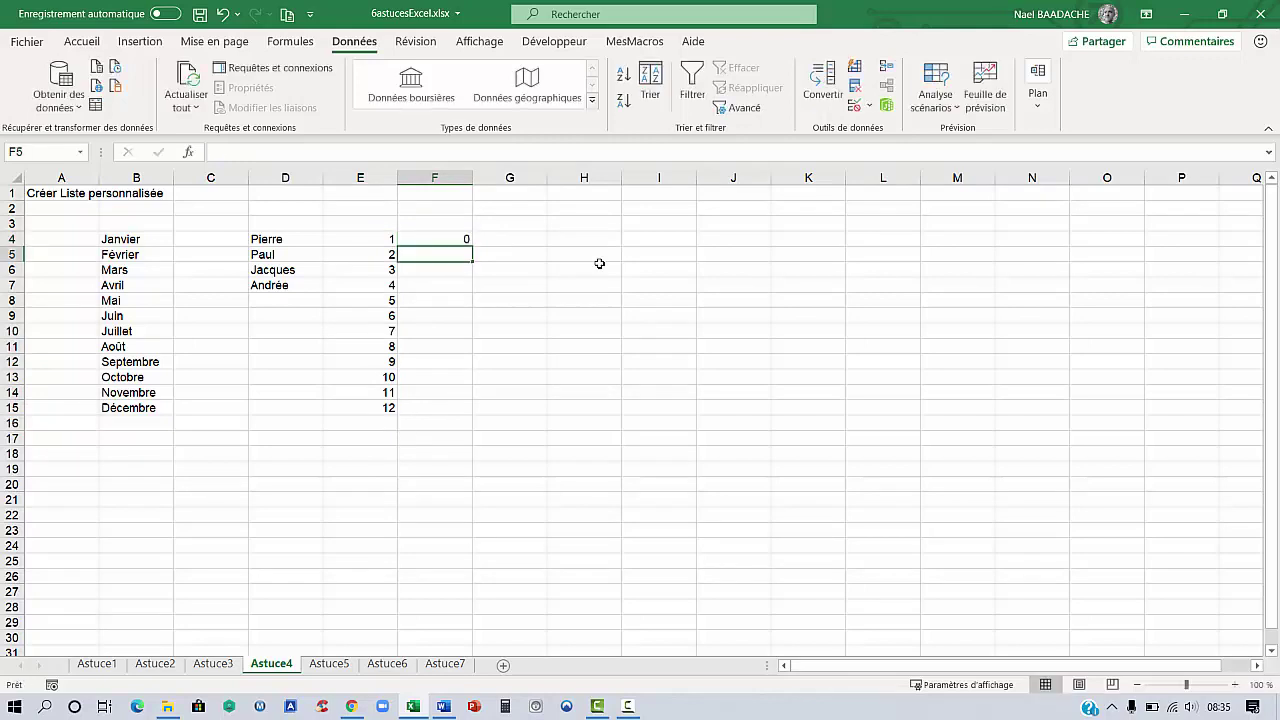
text(5)
key(Return)
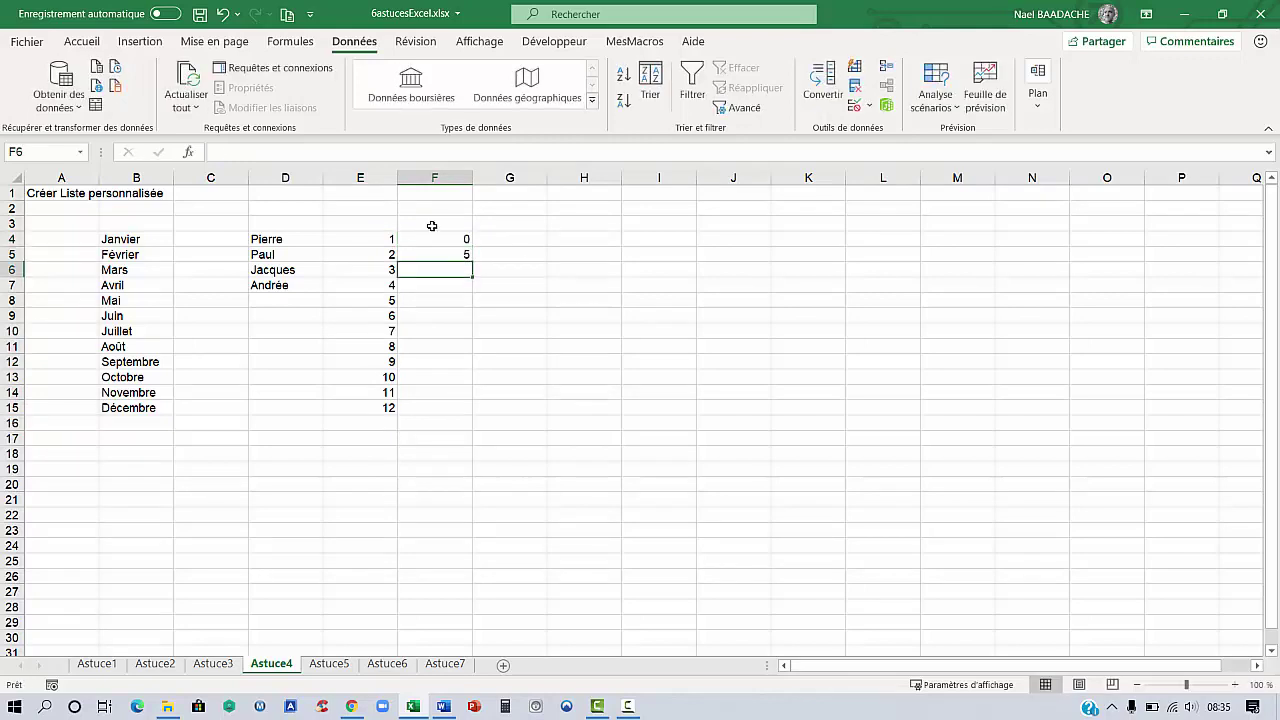
drag(436, 237, 436, 252)
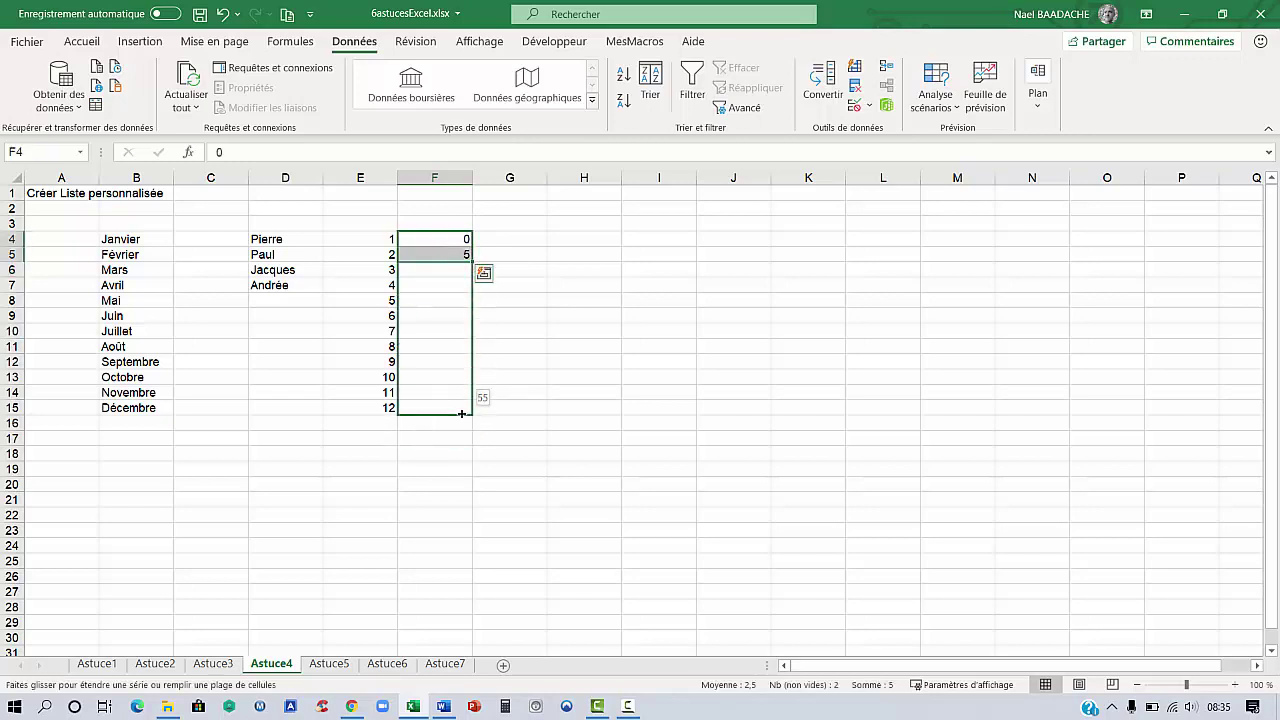
drag(474, 265, 460, 412)
click(437, 287)
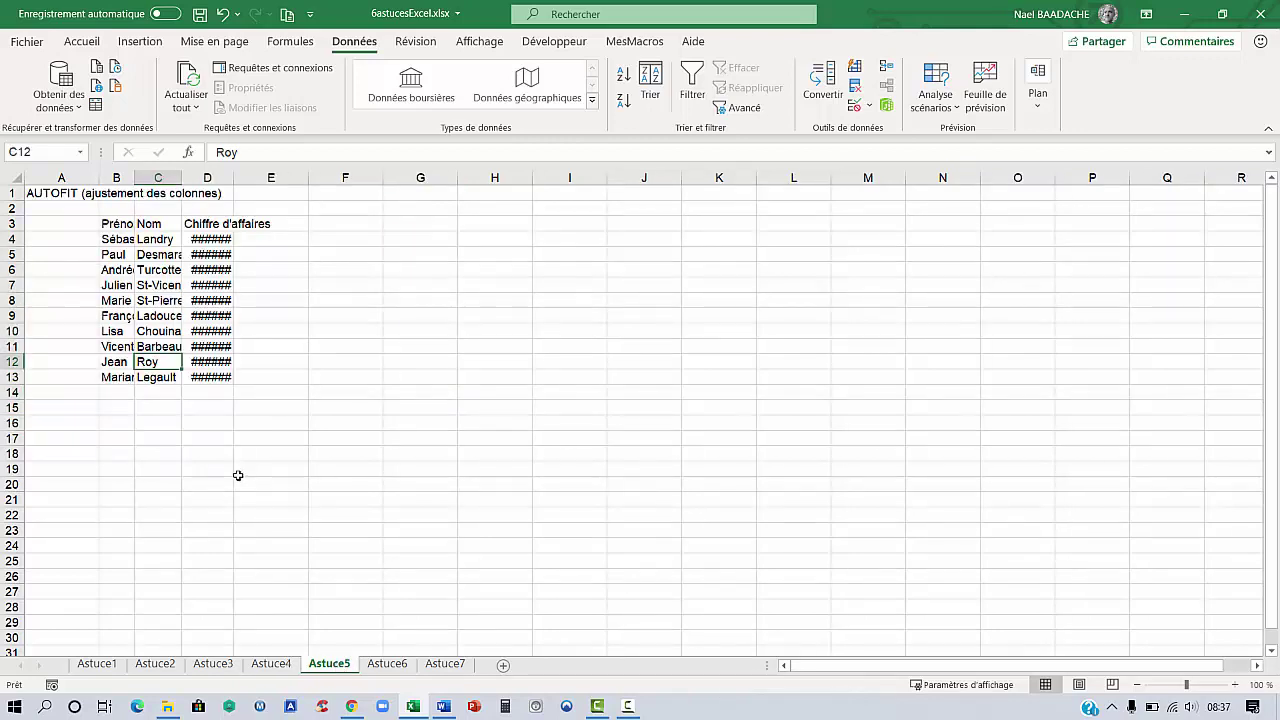
Step: Auto-fit columns B to D so the names and amounts show fully
click(240, 475)
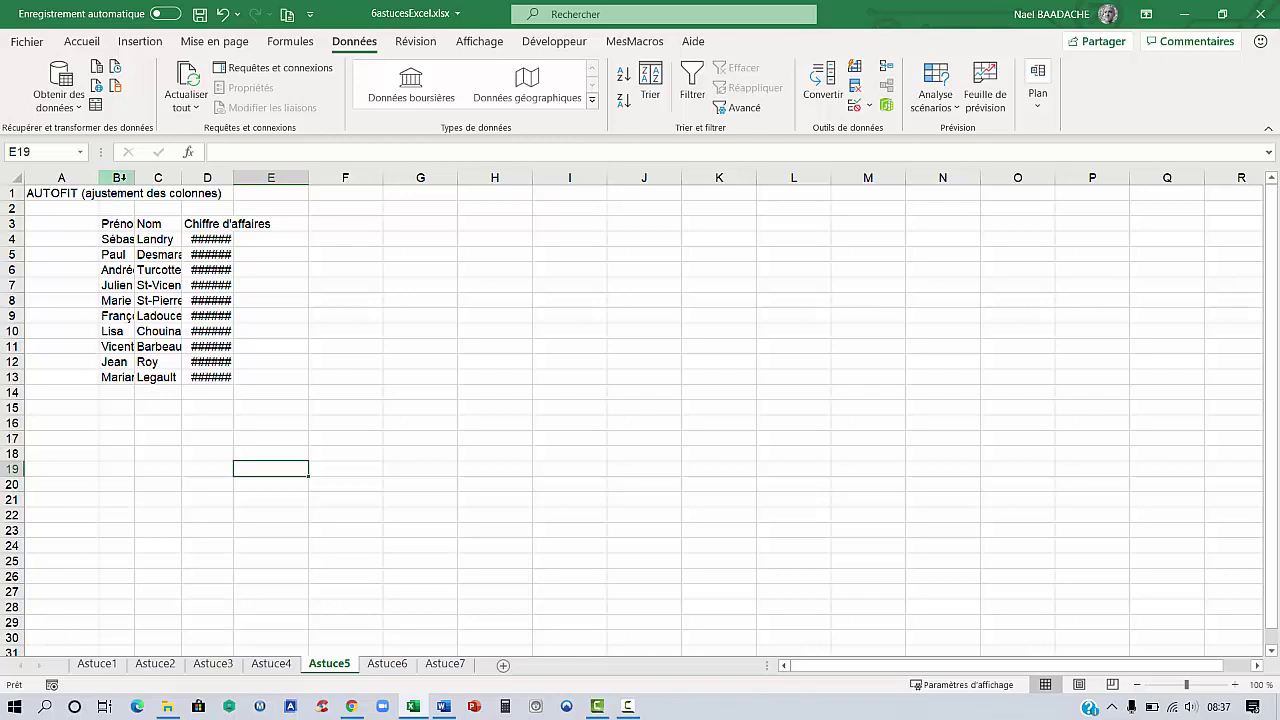
click(120, 177)
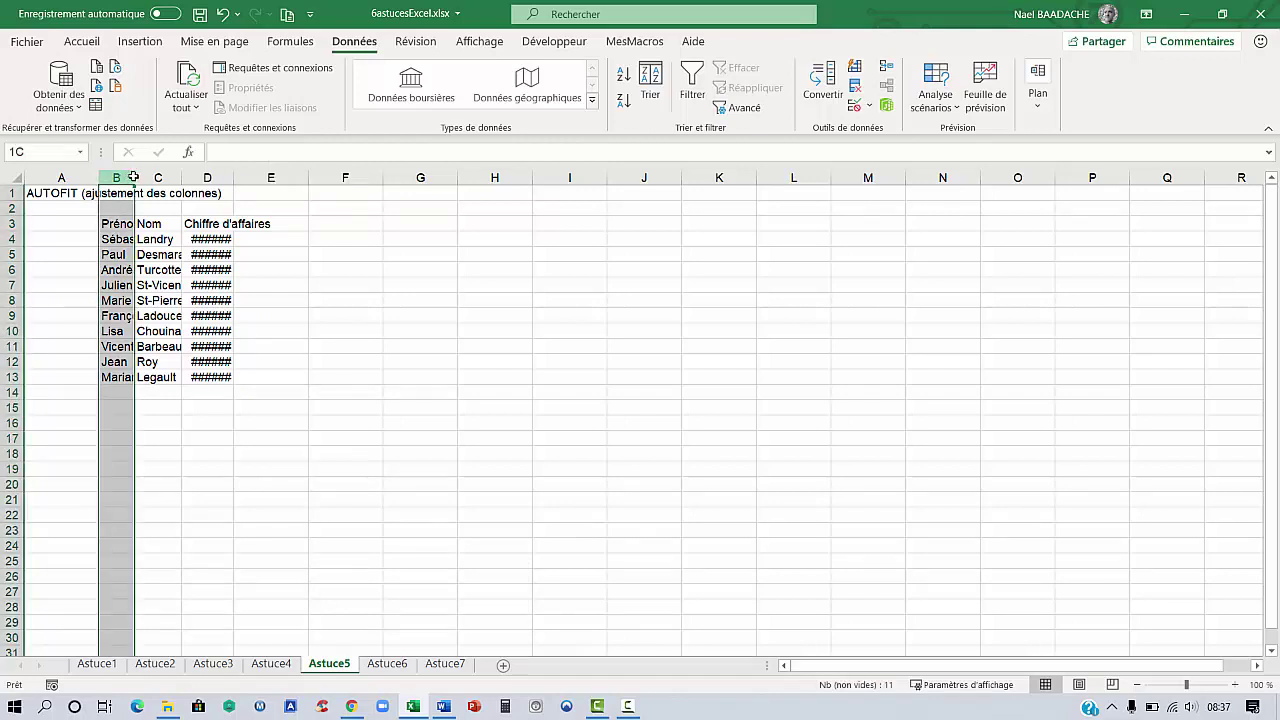
drag(120, 177, 210, 177)
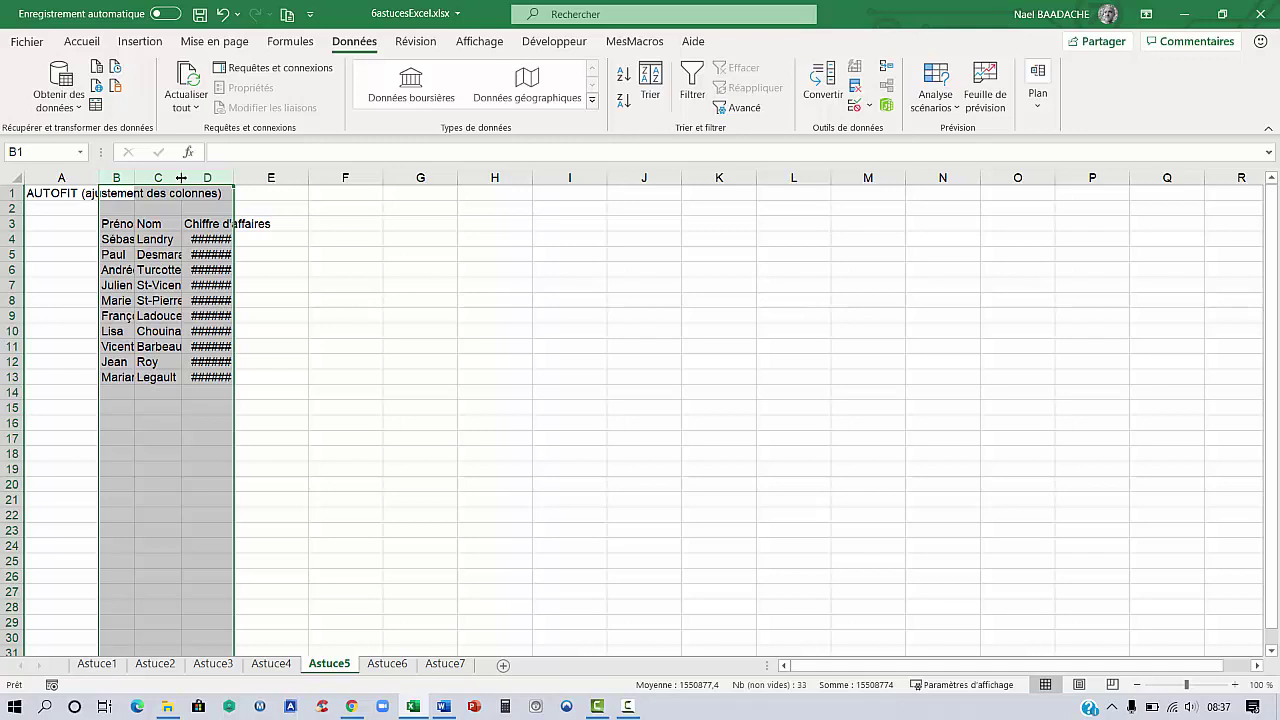
double_click(181, 177)
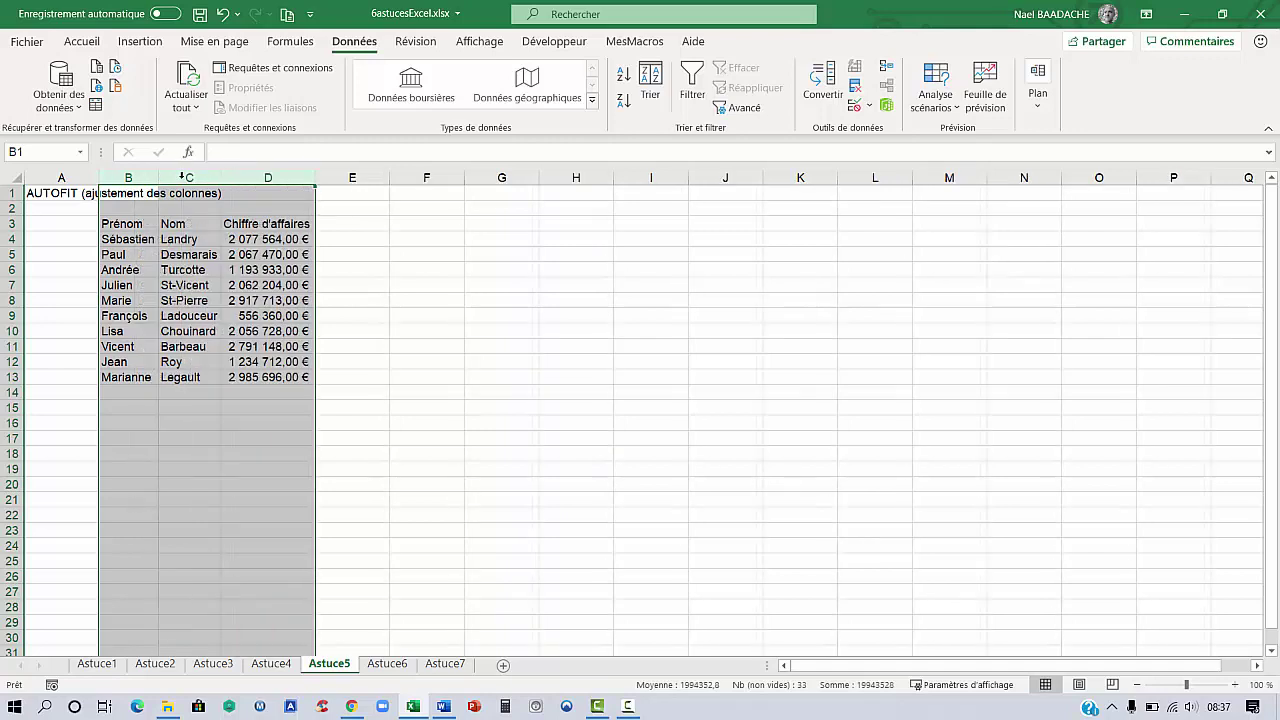
click(188, 331)
Step: Move to the Astuce6 Analyse Rapide sheet
click(121, 233)
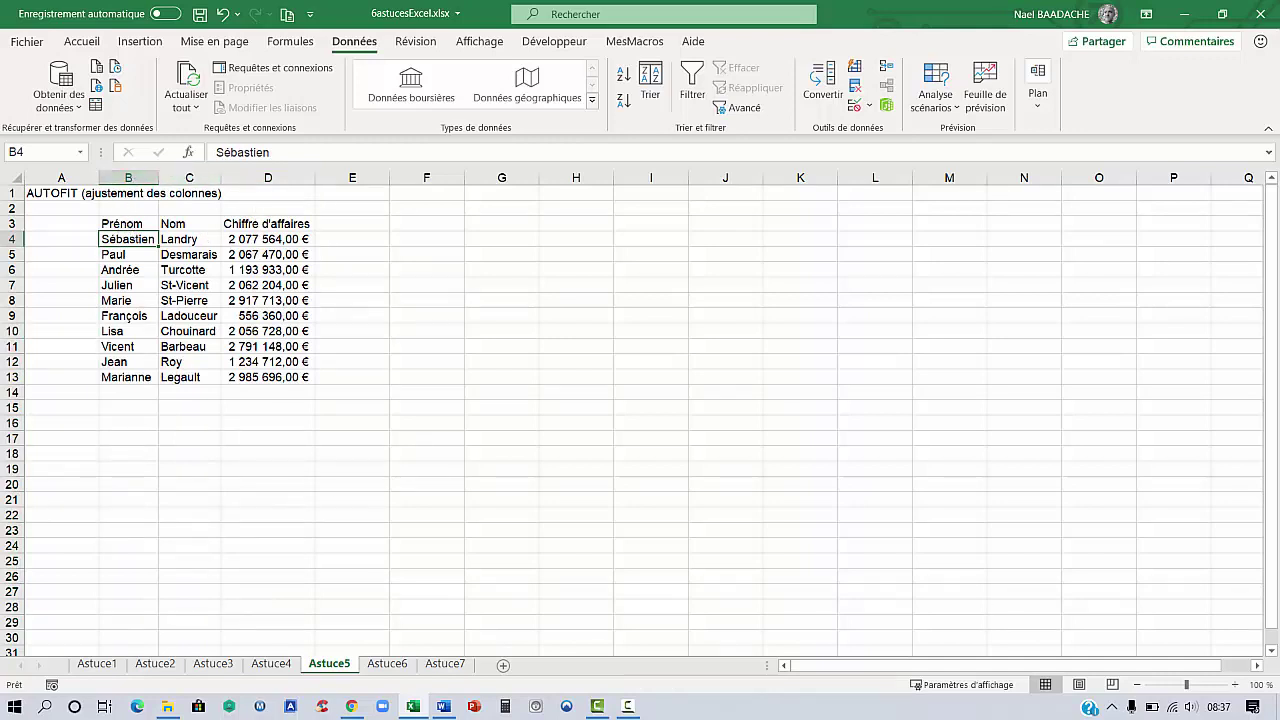
click(386, 664)
click(147, 285)
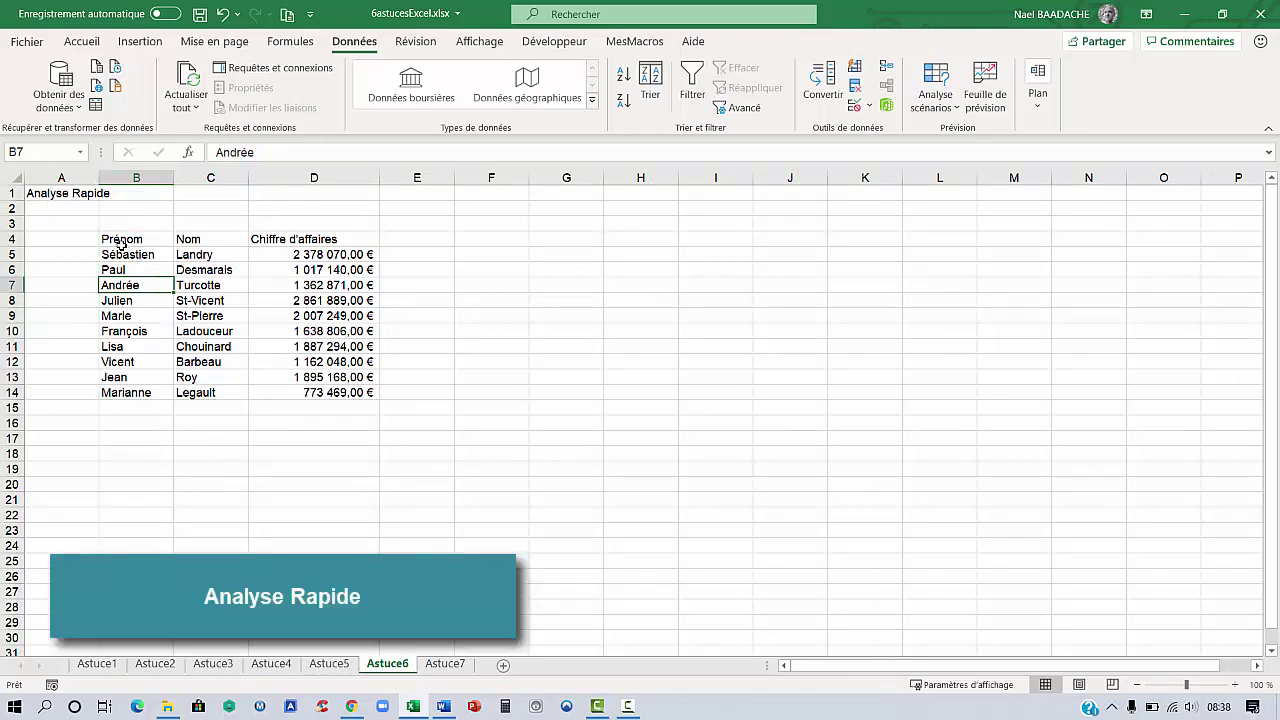
Step: Use Quick Analysis to insert a Histogramme groupé chart of the B4:D14 sales table
mouse_move(120, 242)
mouse_down()
mouse_move(330, 370)
mouse_move(330, 395)
mouse_up()
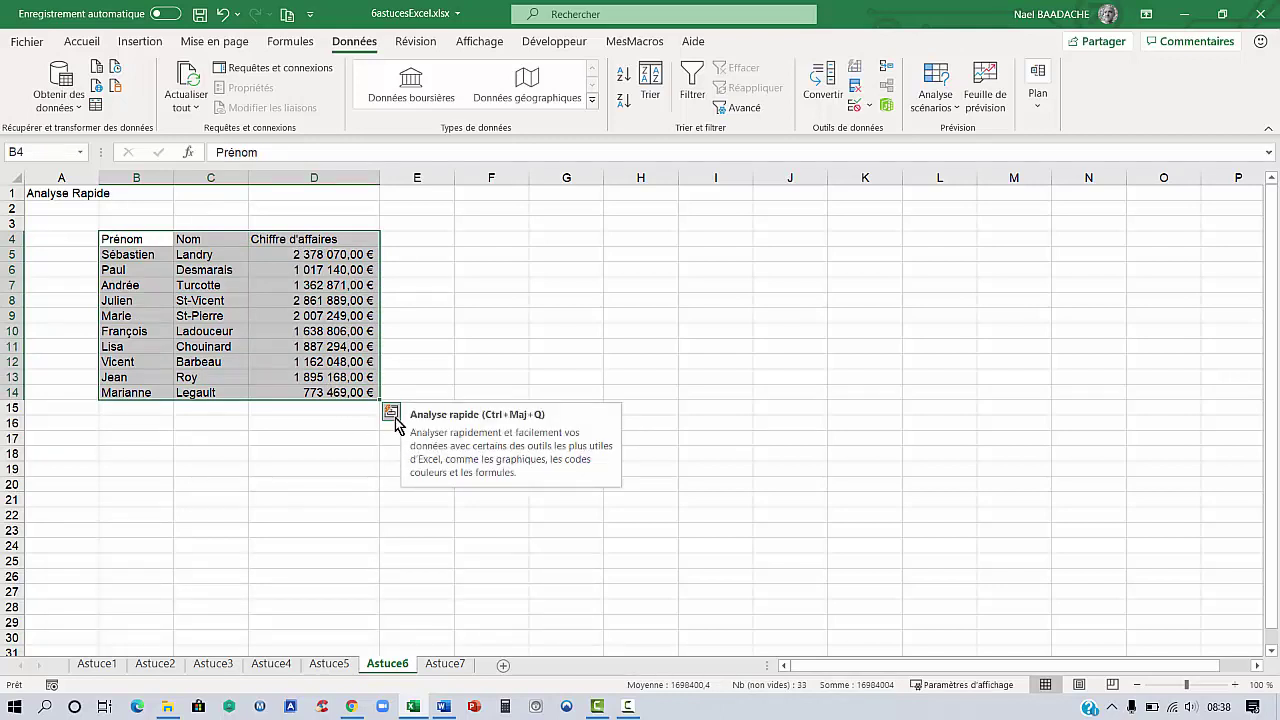
click(392, 414)
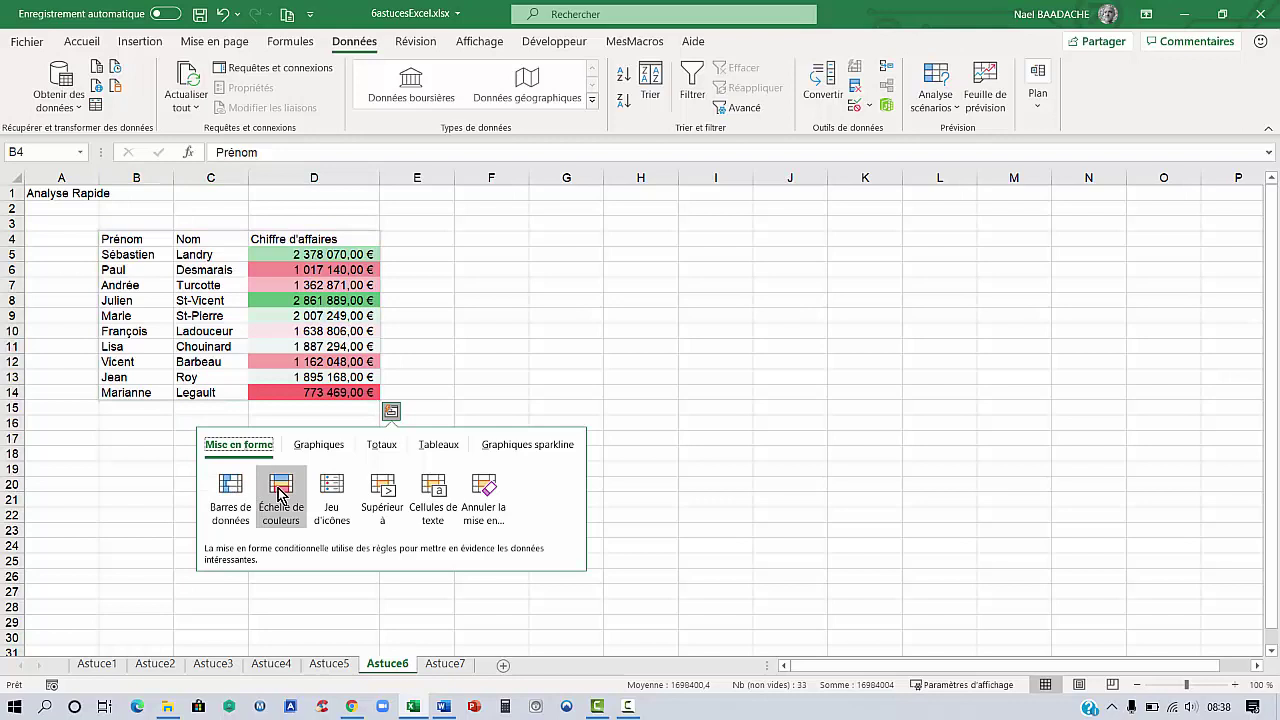
click(321, 448)
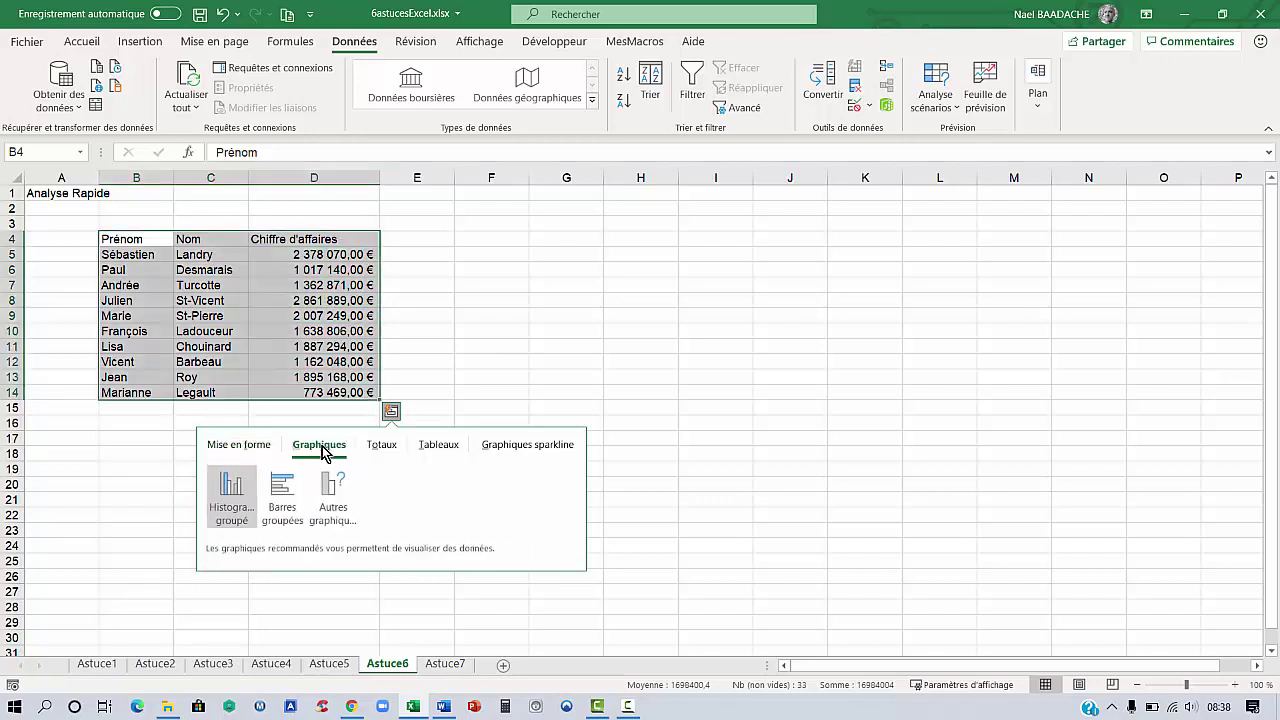
click(232, 488)
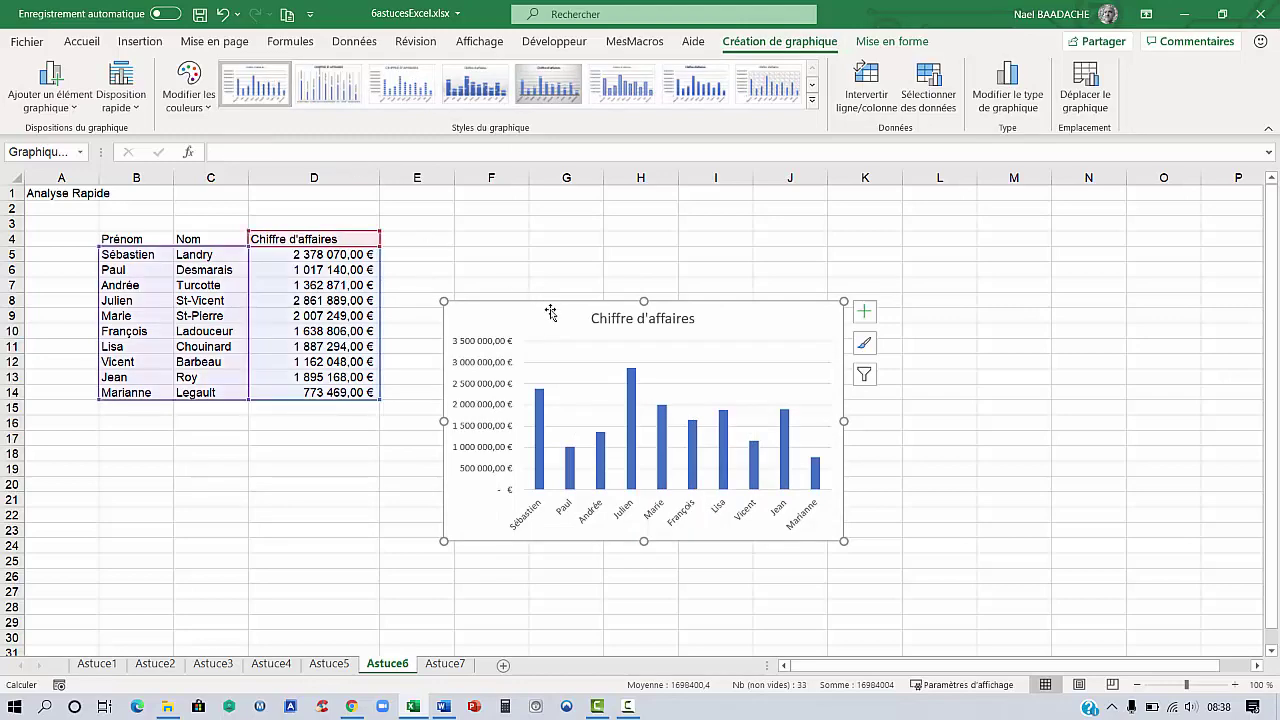
Step: Delete the column chart and reselect the sales table B4:D14
key(Delete)
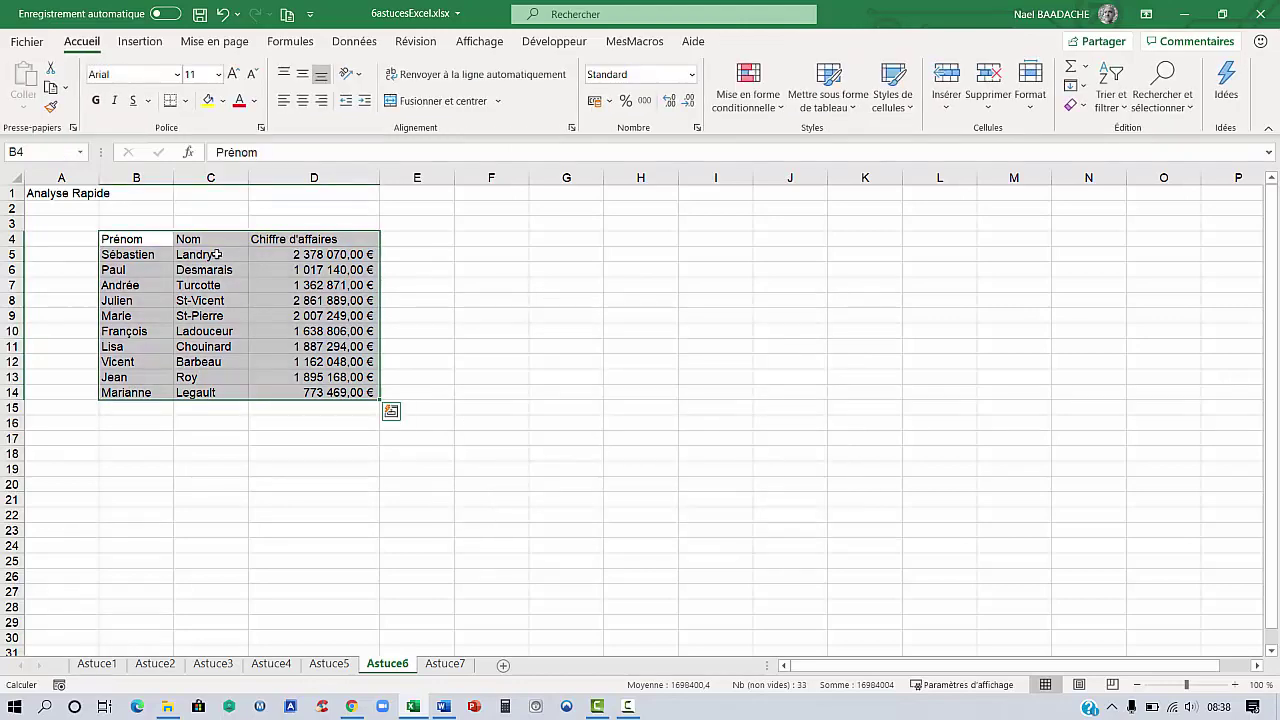
drag(127, 240, 365, 392)
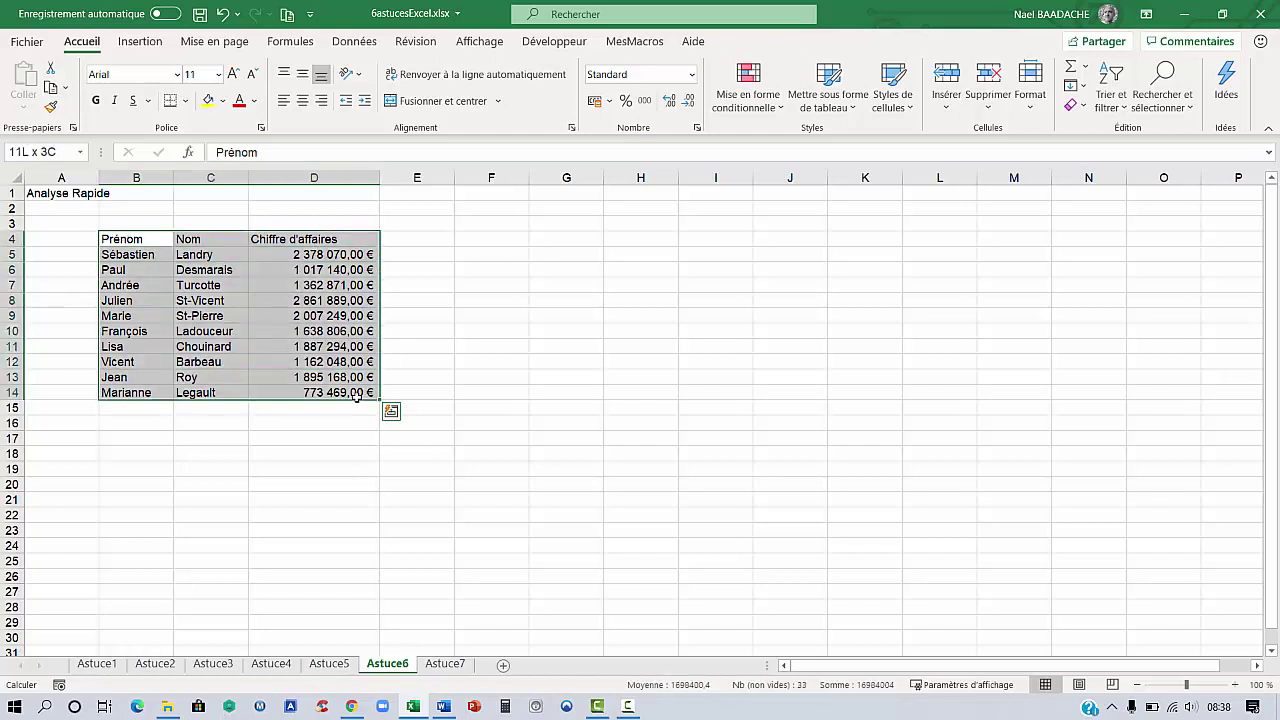
click(394, 420)
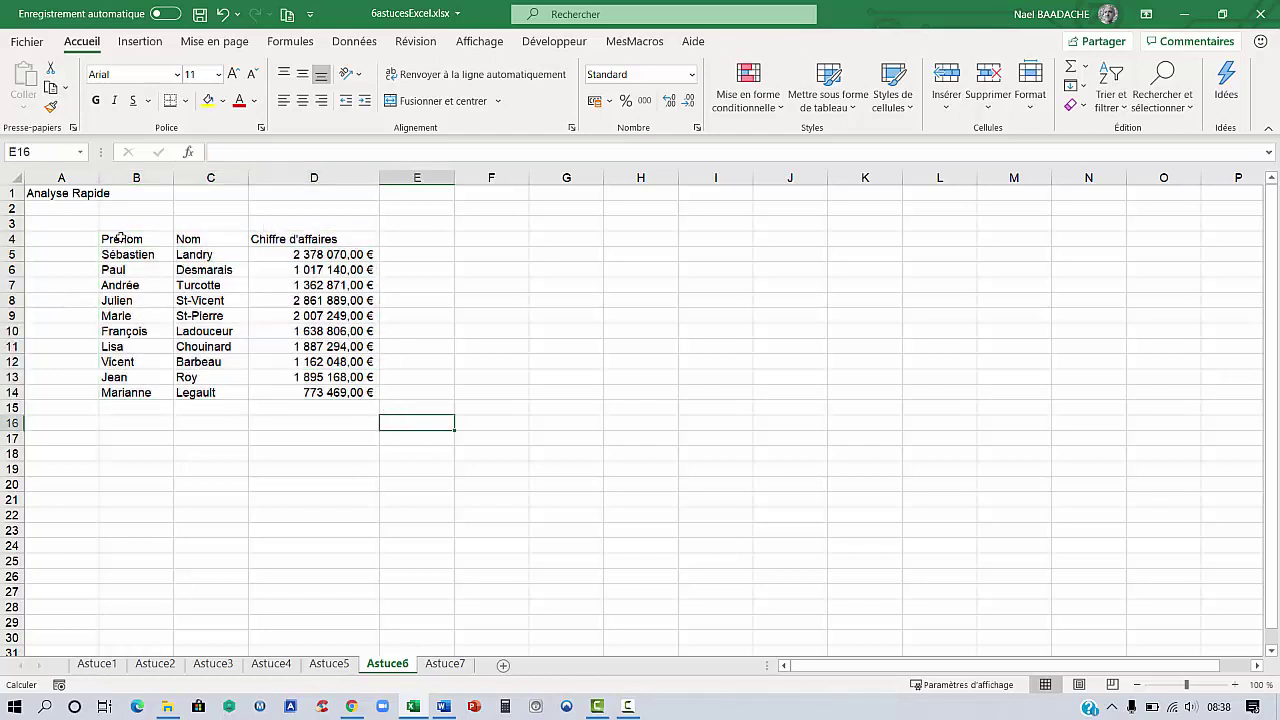
drag(120, 238, 365, 392)
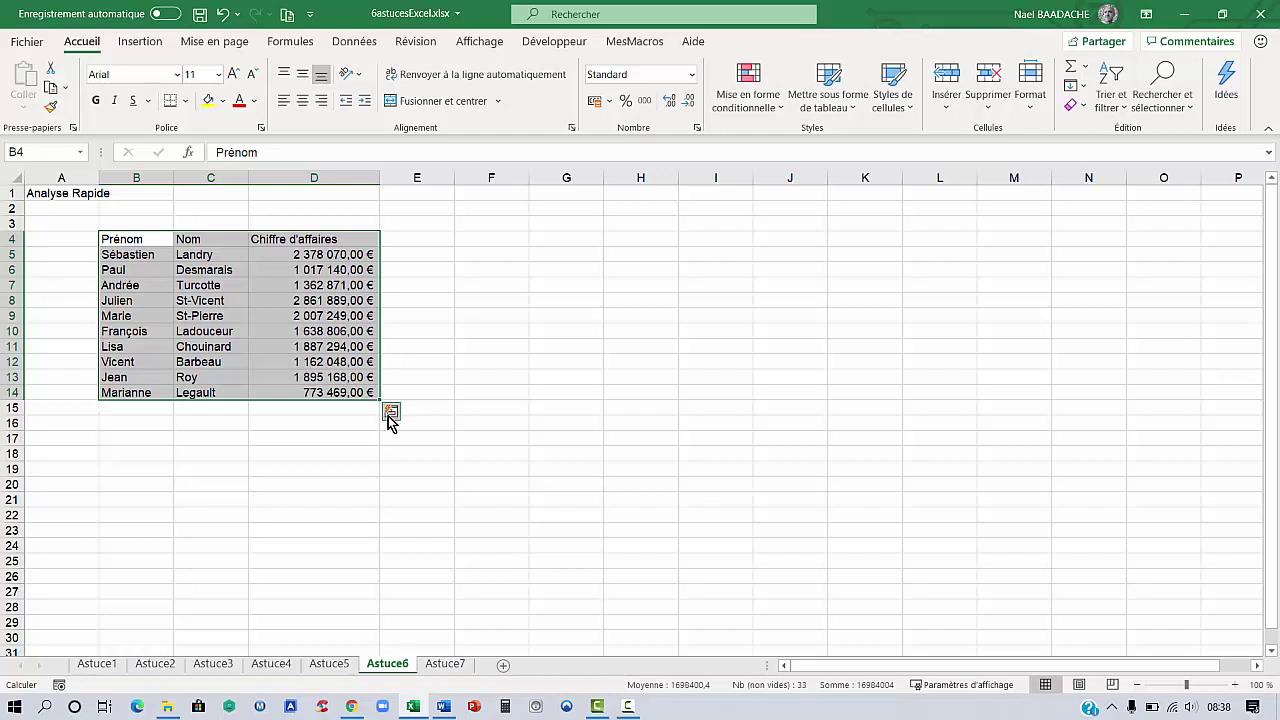
Step: Preview the Quick Analysis Totaux suggestions, then show the Tableaux options
click(391, 414)
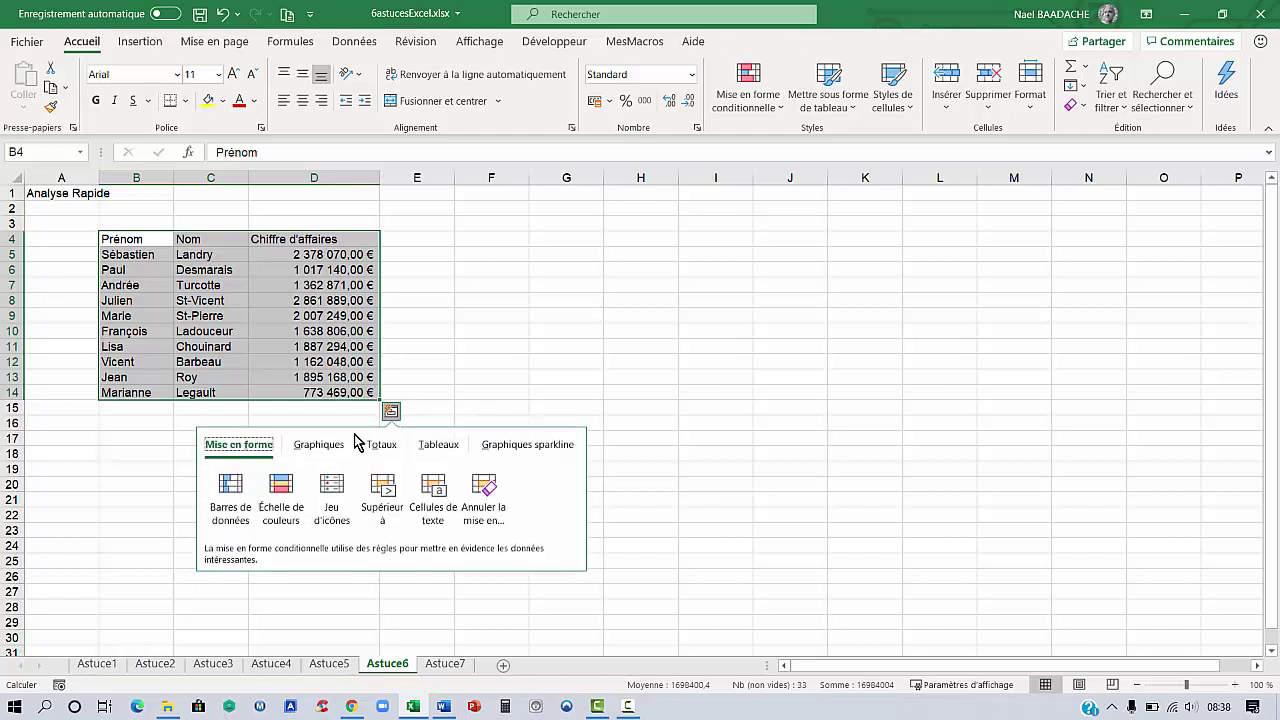
click(383, 447)
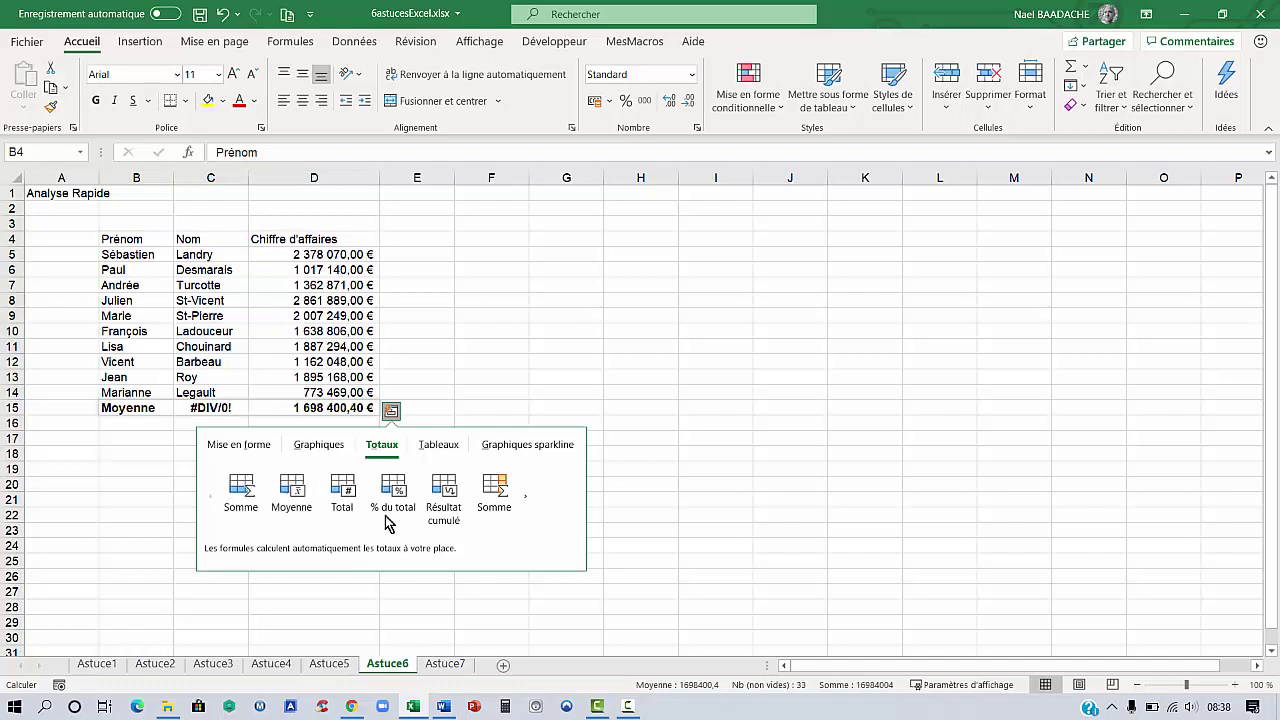
click(450, 448)
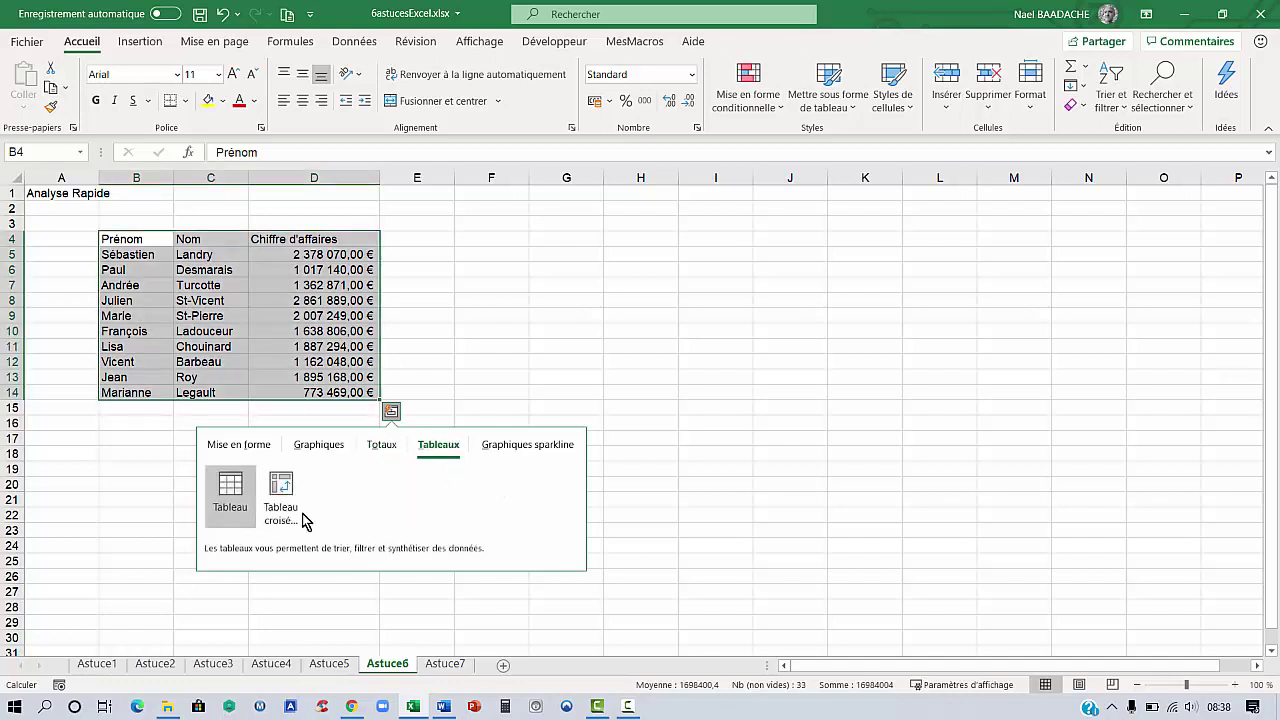
Step: Create a pivot table summing Chiffre d'affaires by Nom on a new sheet
click(282, 490)
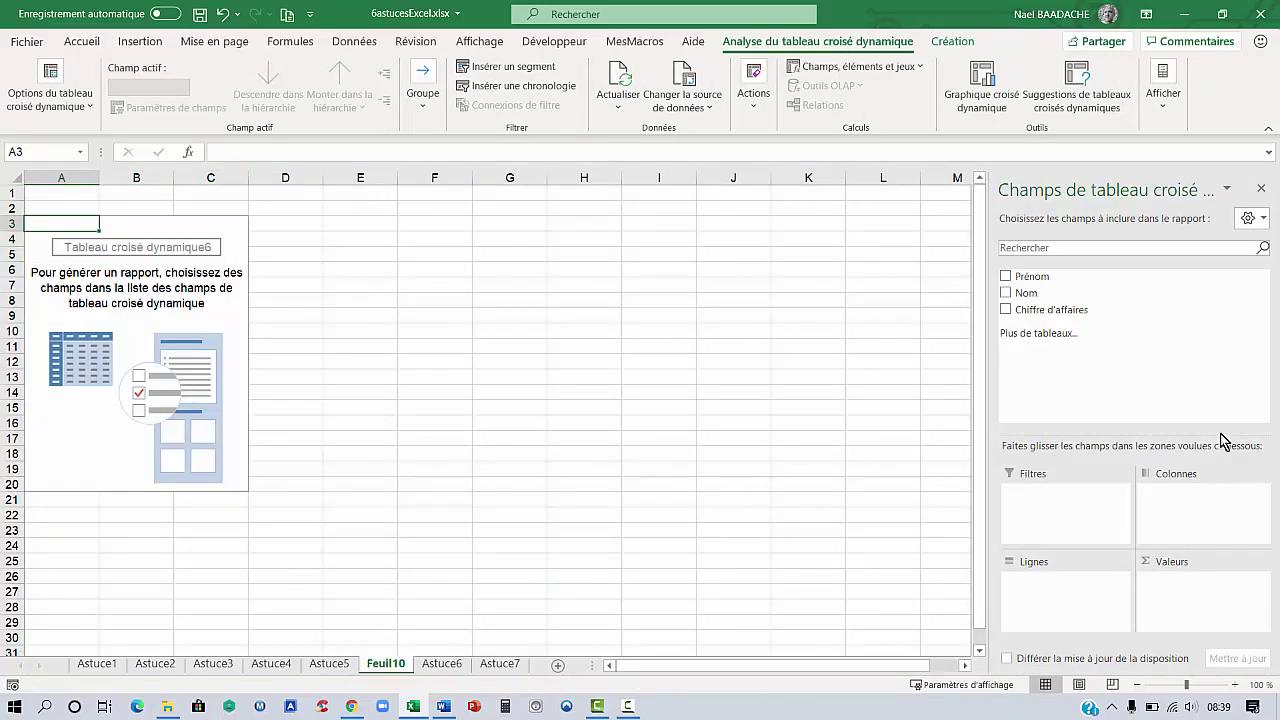
mouse_move(1048, 310)
mouse_down()
mouse_move(1192, 548)
mouse_move(1190, 575)
mouse_up()
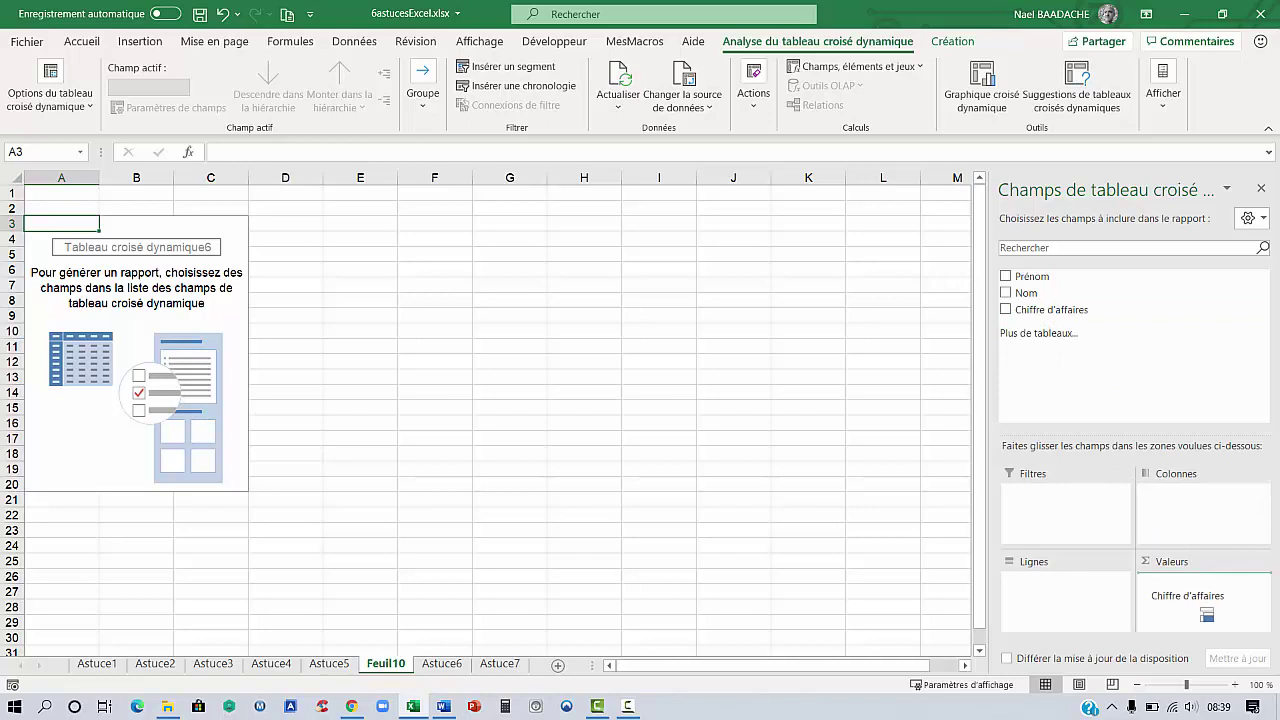
mouse_move(1026, 293)
mouse_down()
mouse_move(1053, 367)
mouse_move(1057, 594)
mouse_up()
click(67, 255)
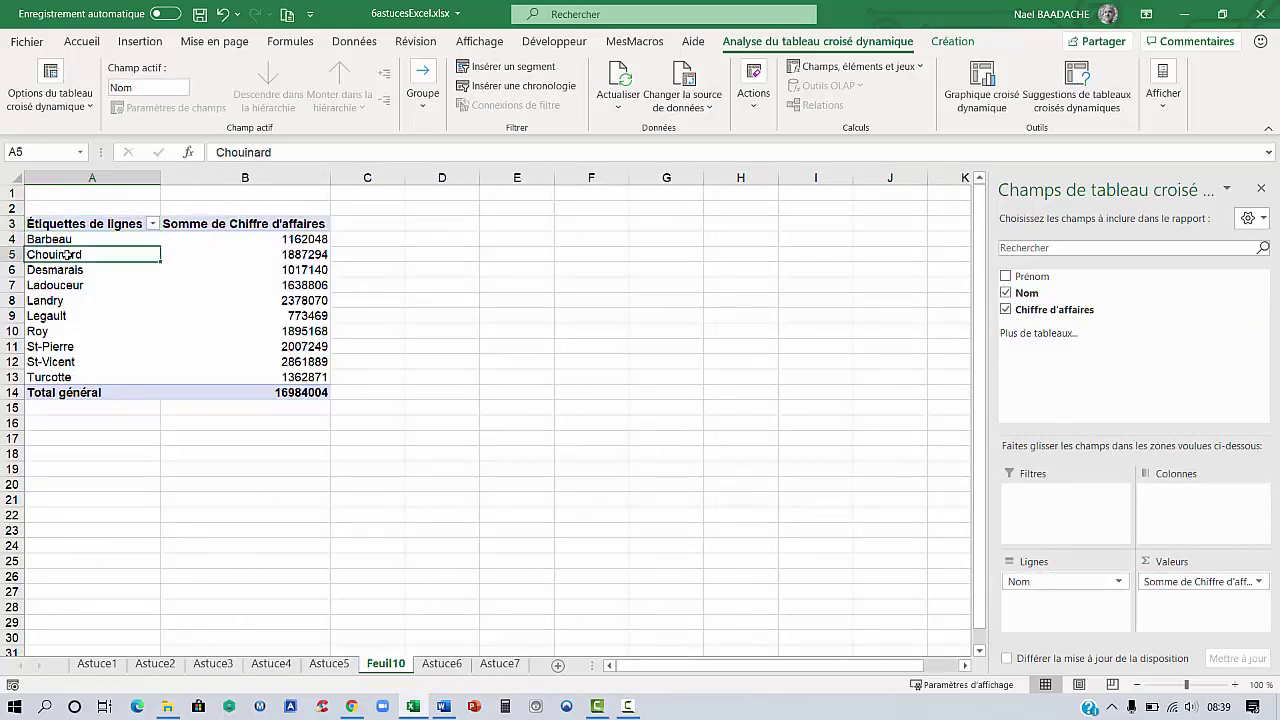
Step: Delete the pivot table sheet Feuil10
right_click(386, 666)
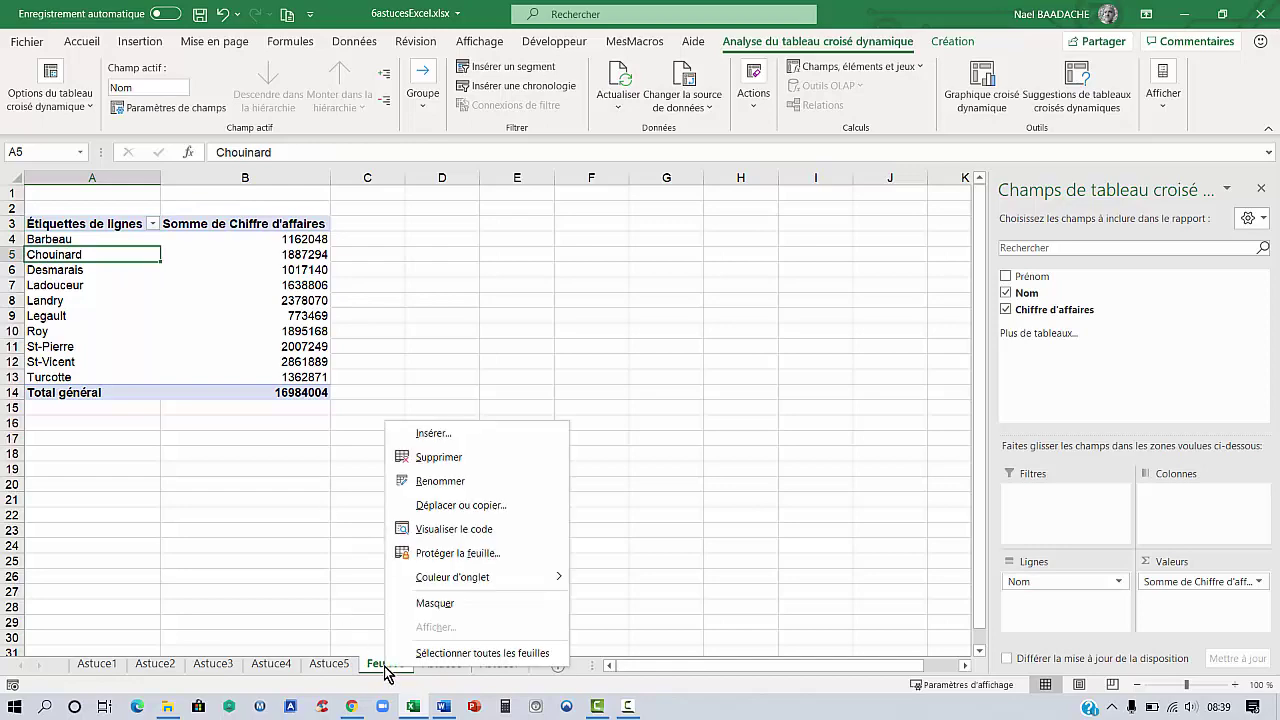
click(438, 458)
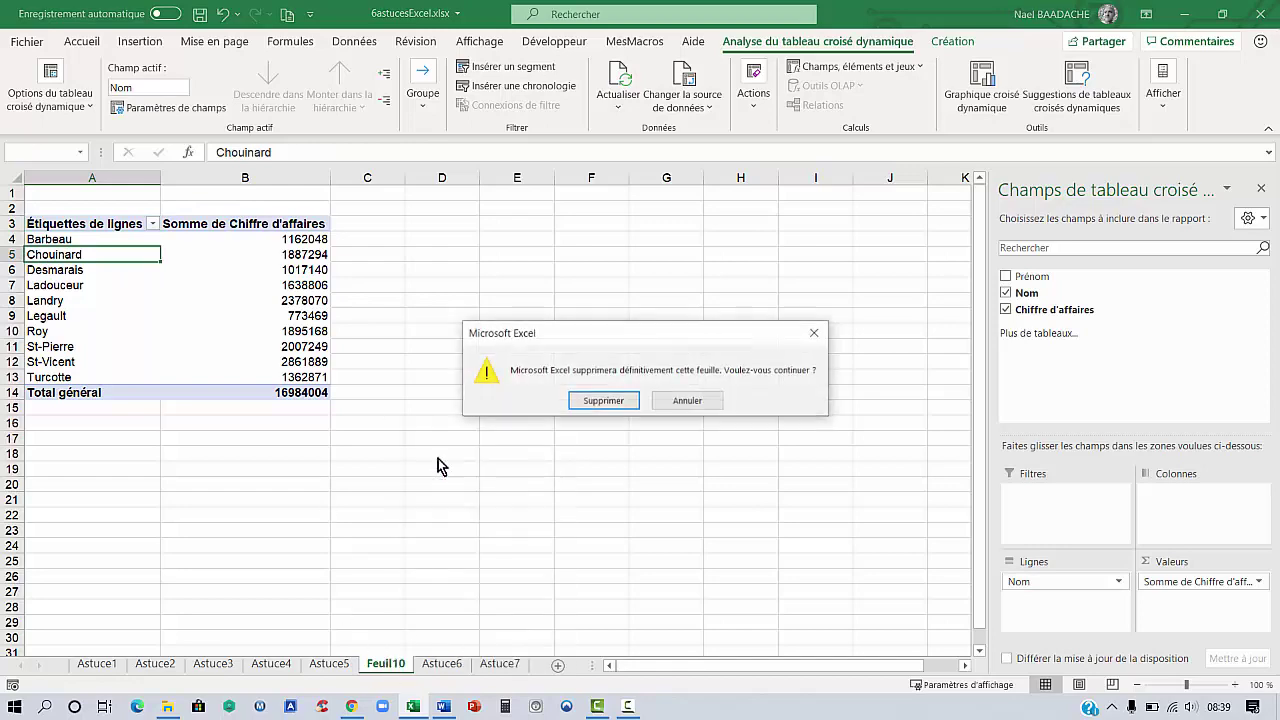
click(606, 400)
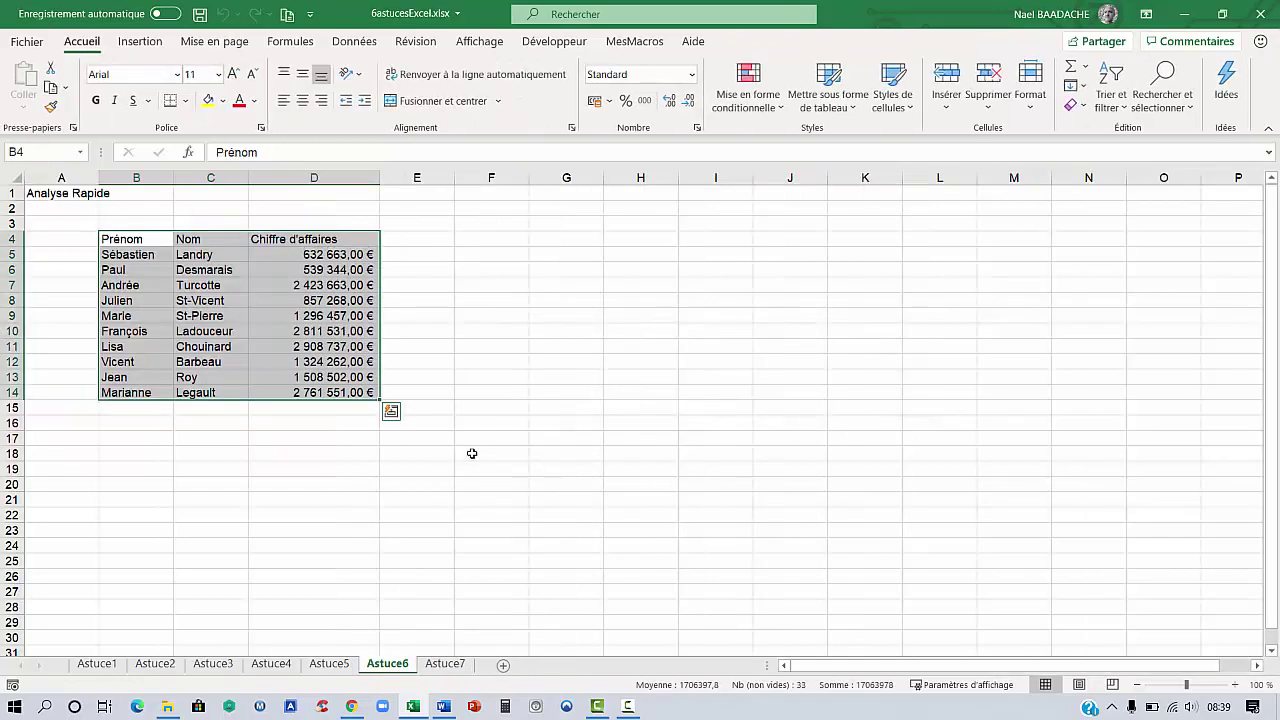
Step: Preview the Quick Analysis sparkline suggestions for the sales table, then close the panel
click(391, 414)
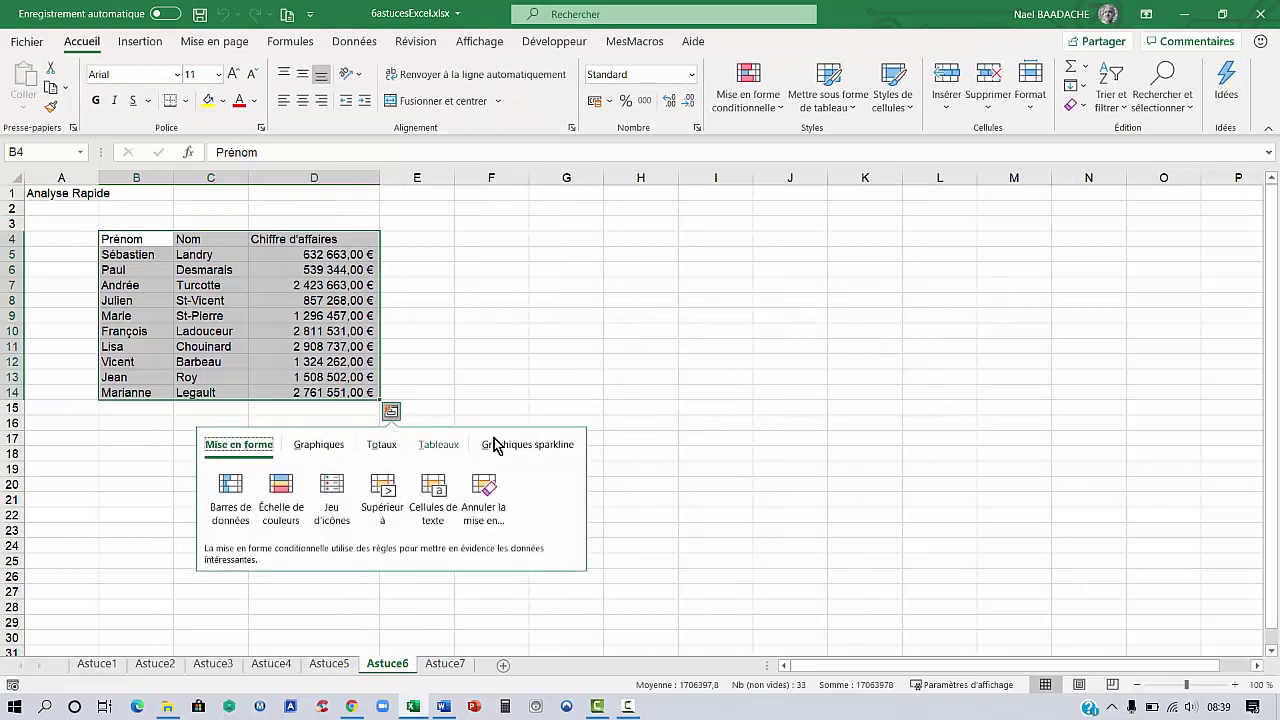
click(522, 452)
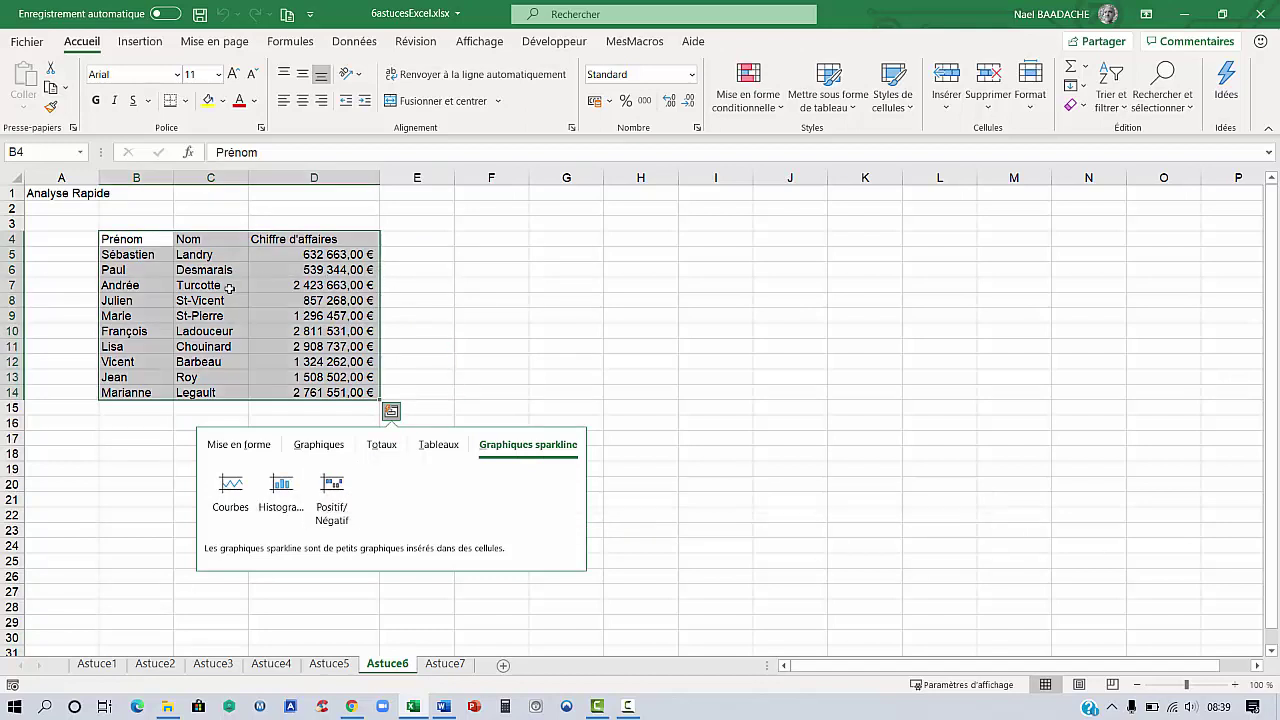
click(447, 668)
click(449, 668)
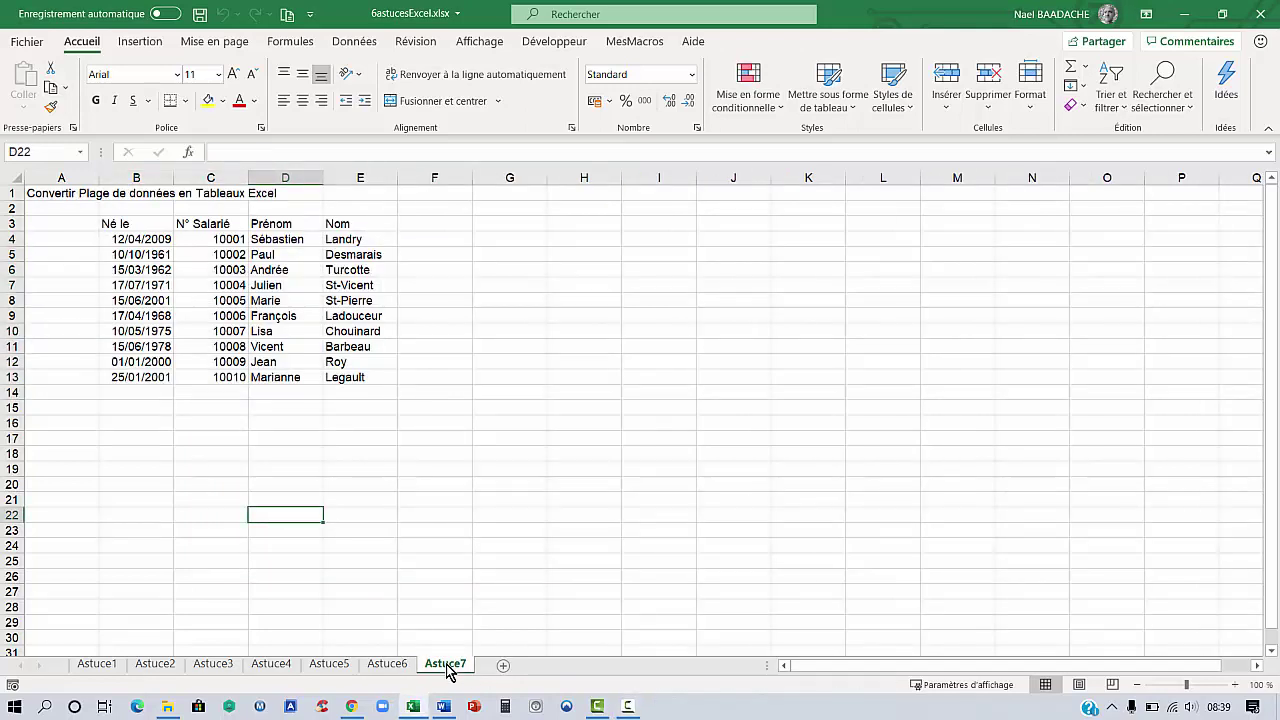
click(199, 388)
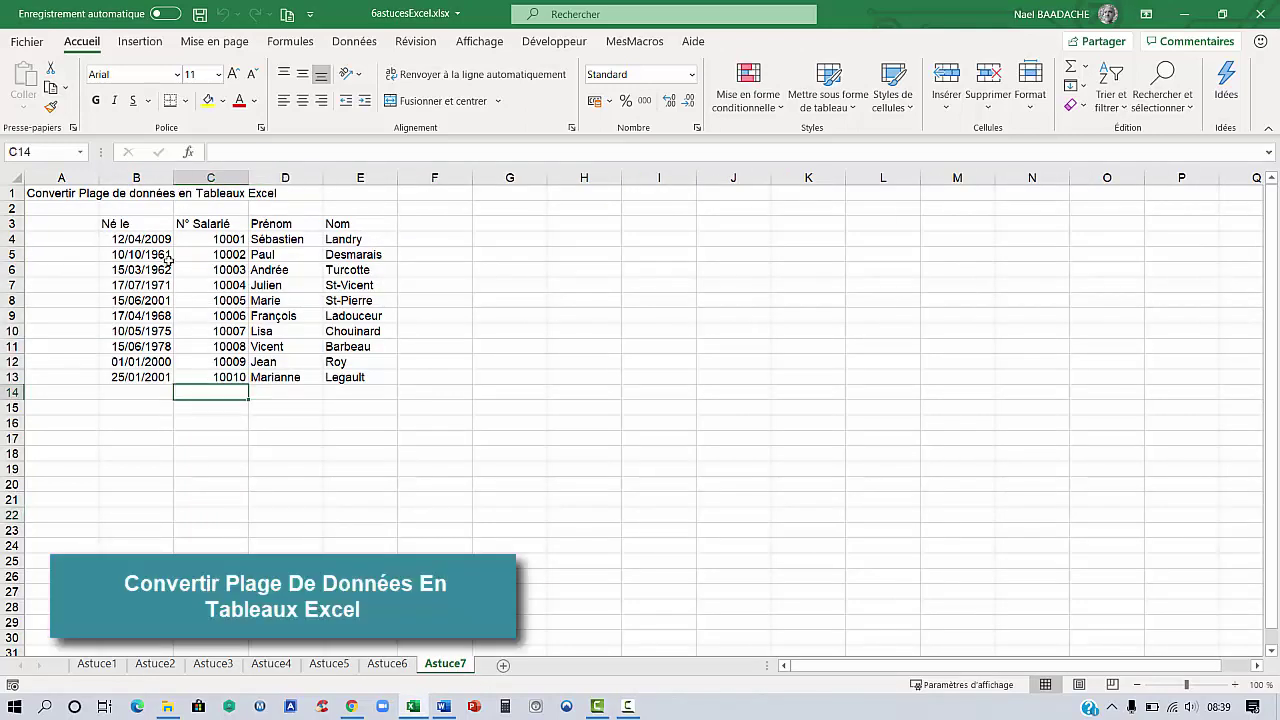
click(167, 266)
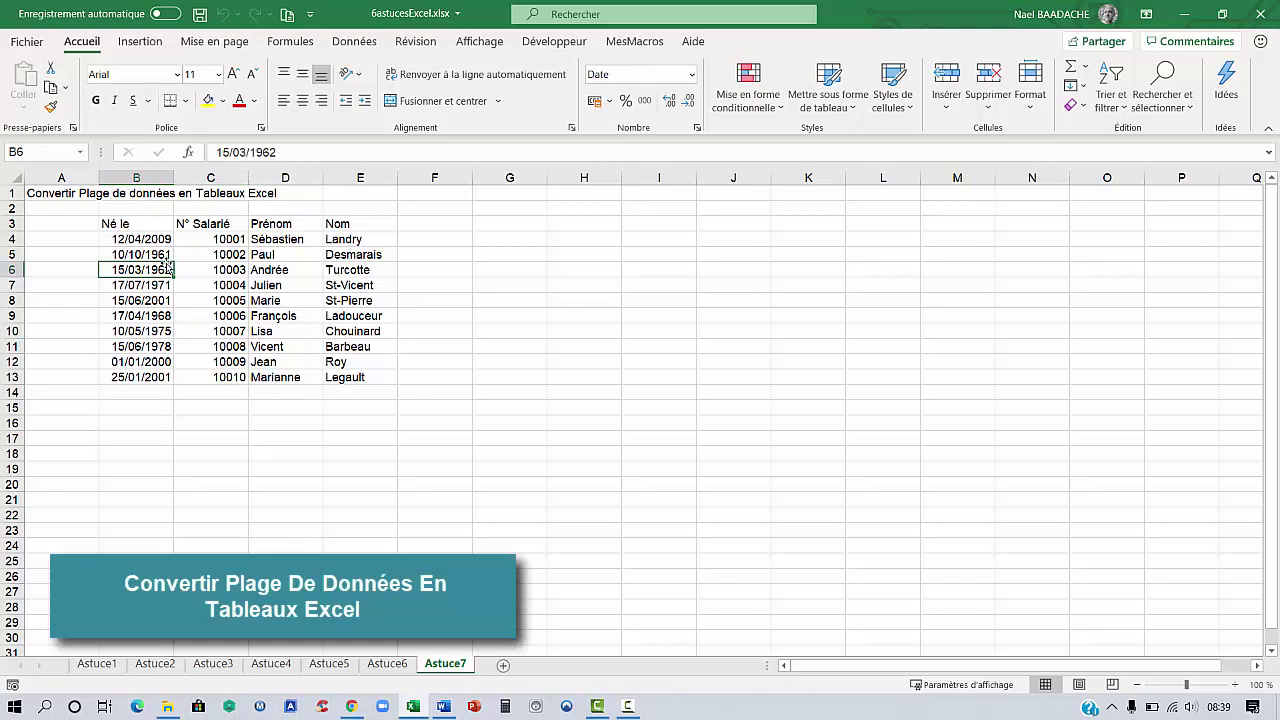
drag(140, 225, 352, 378)
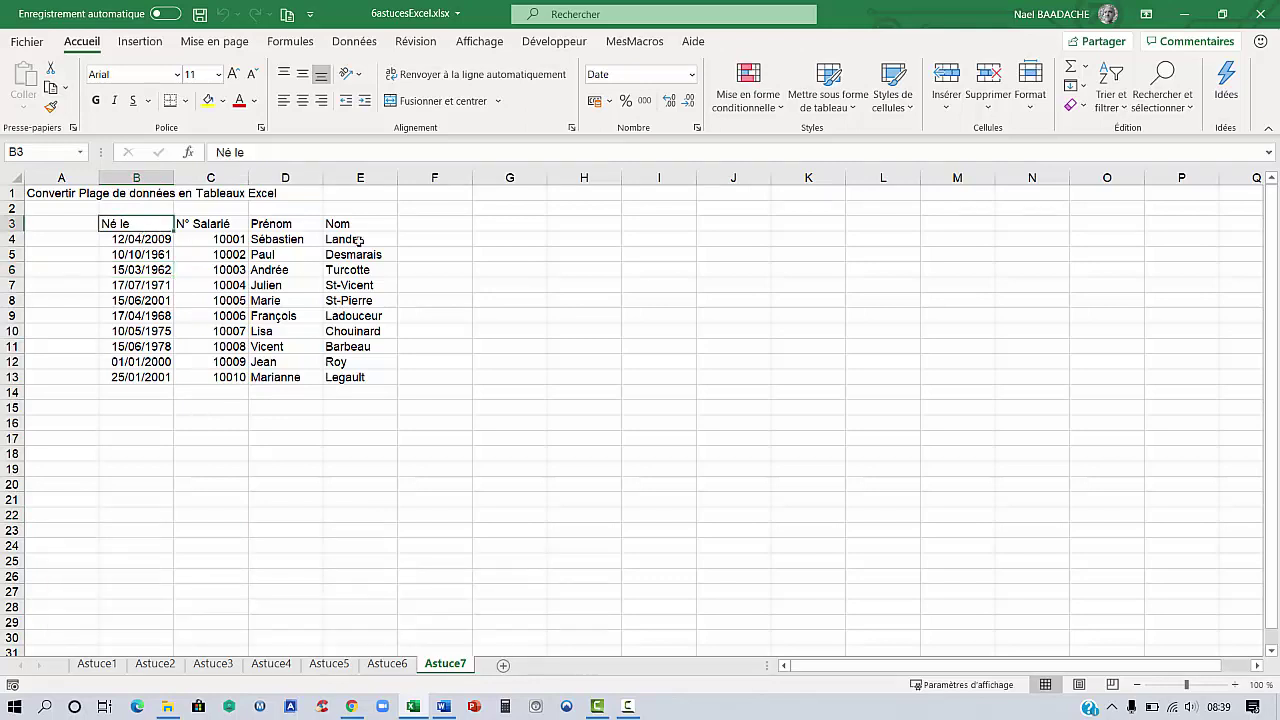
click(229, 316)
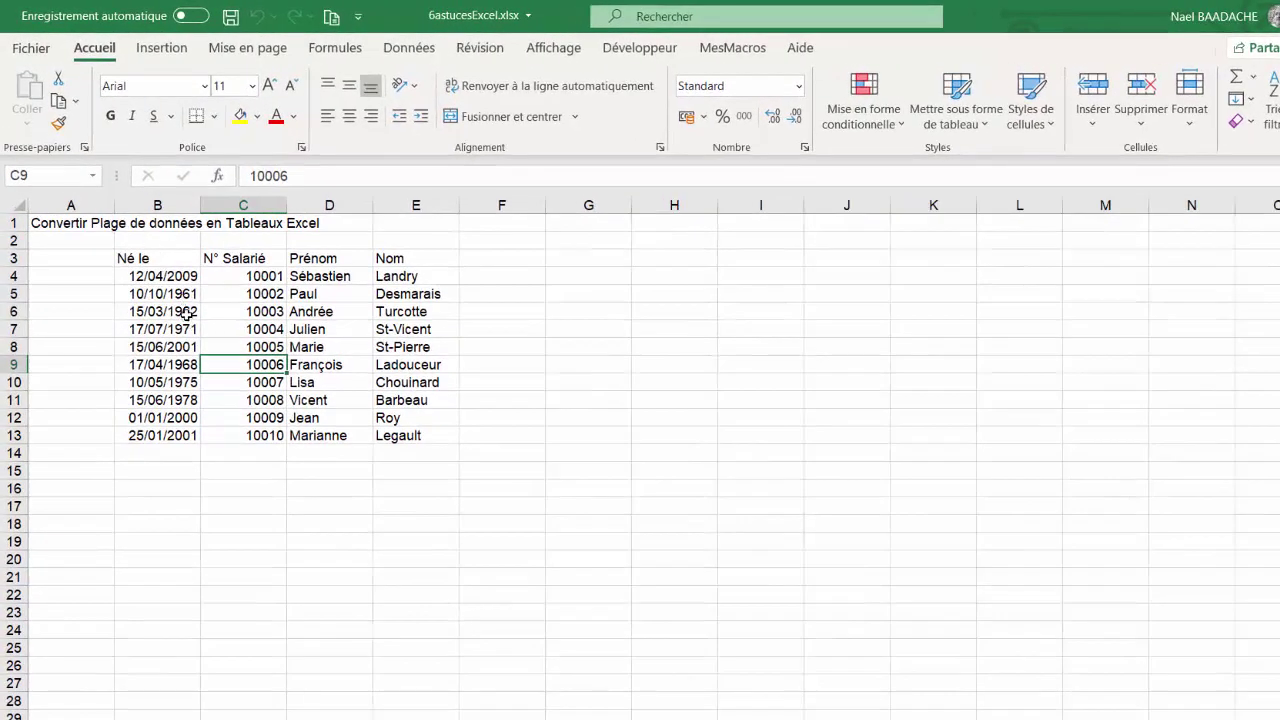
click(186, 314)
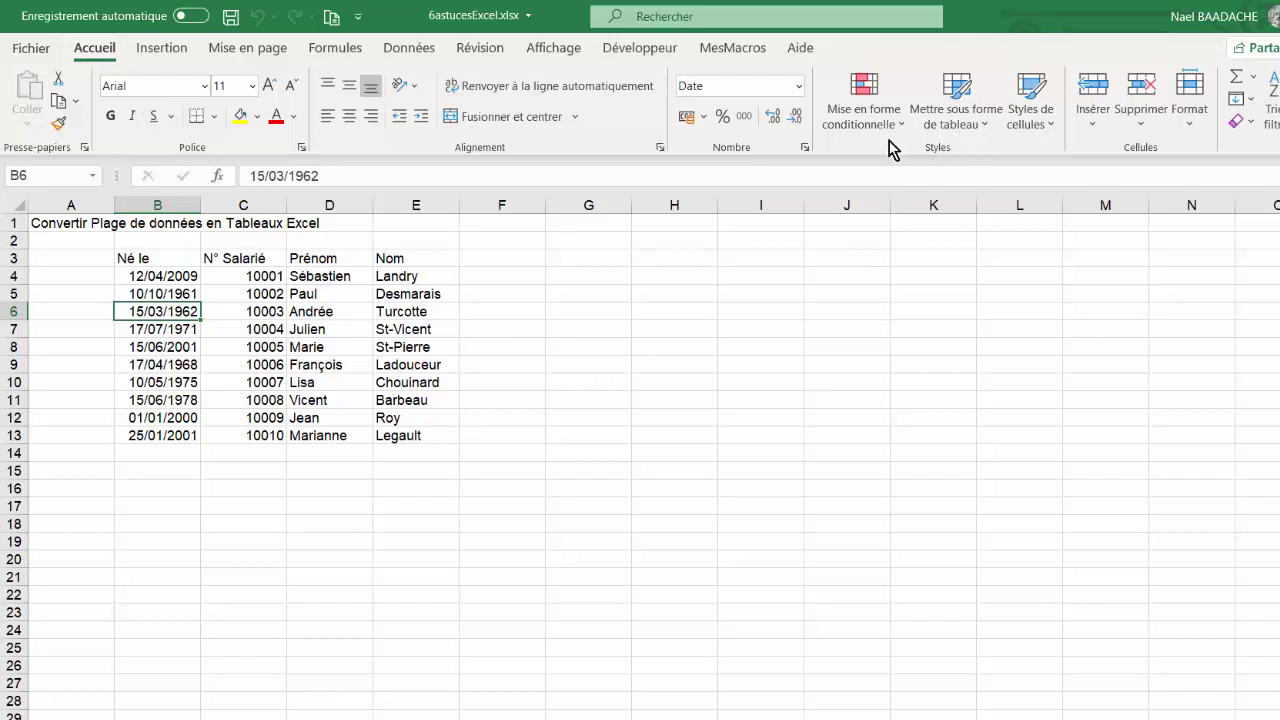
Step: Format B3:E13 as table Tableau2 with a banded style and a header row
click(985, 133)
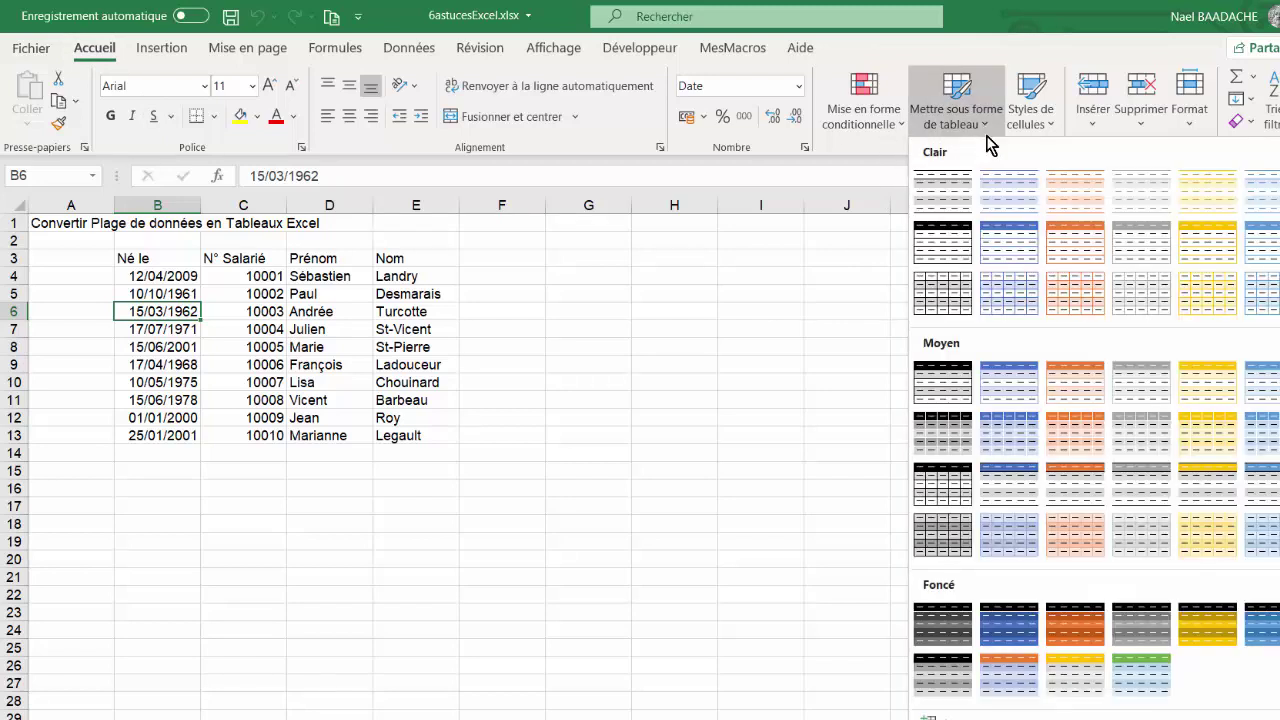
click(1009, 198)
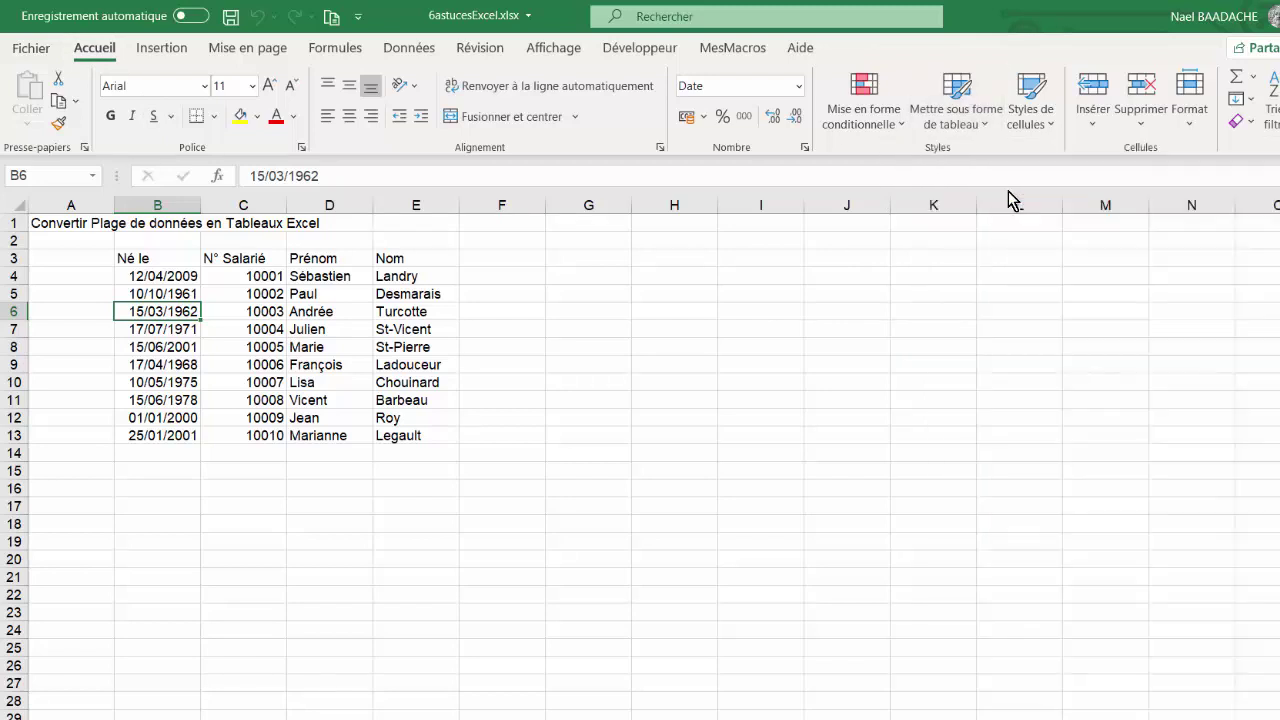
drag(890, 262, 893, 317)
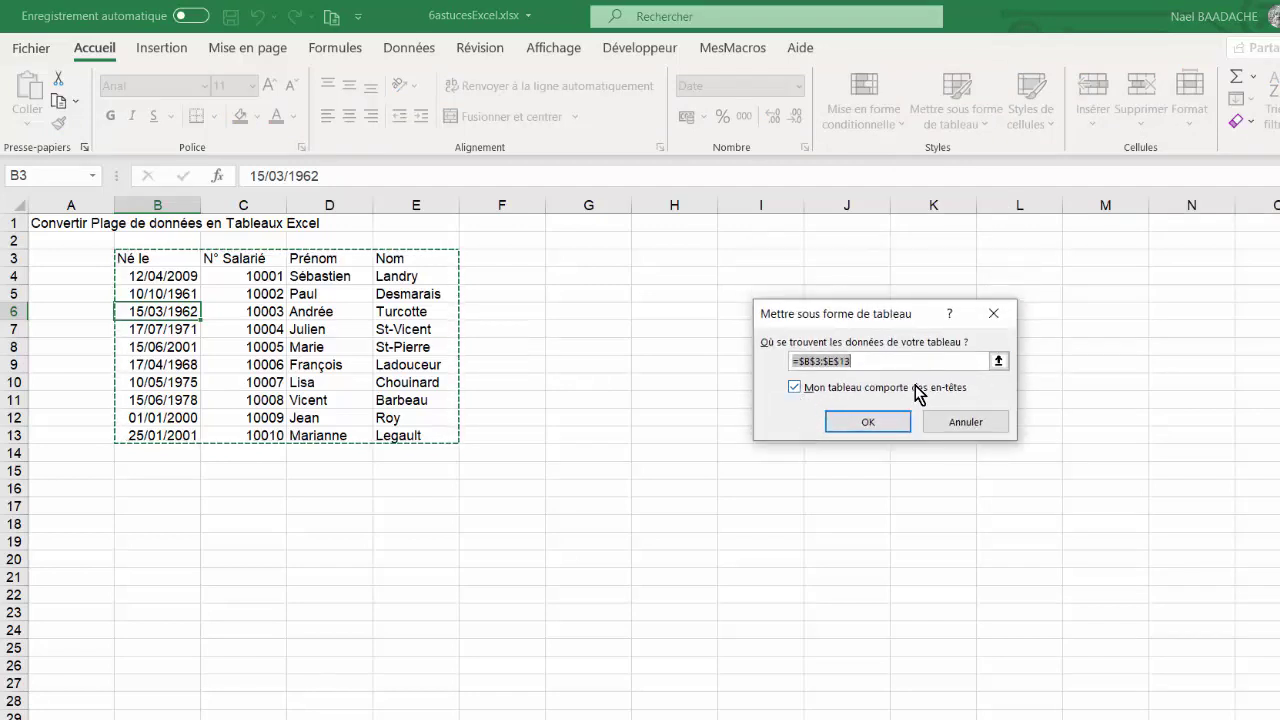
click(858, 424)
click(281, 327)
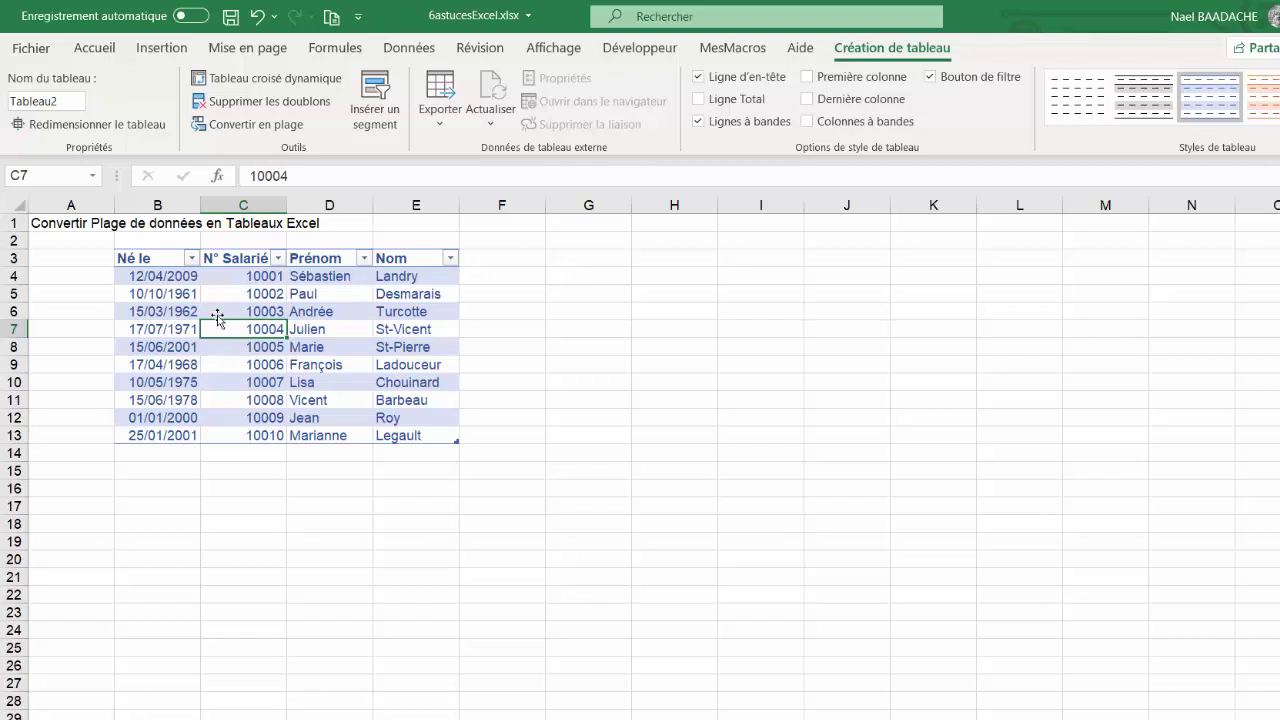
Step: Add an Année header in F3 and enter =ANNEE([@[Né le]]) in F4 to fill the column
click(525, 261)
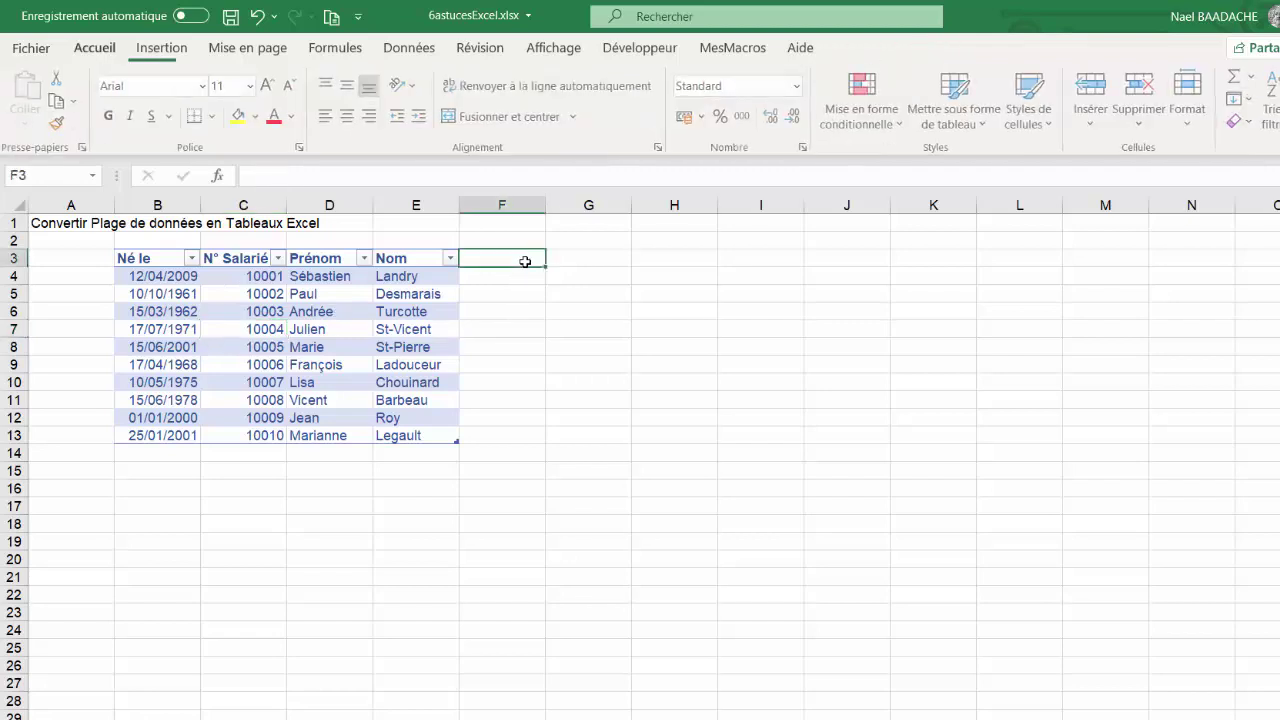
text(Anné)
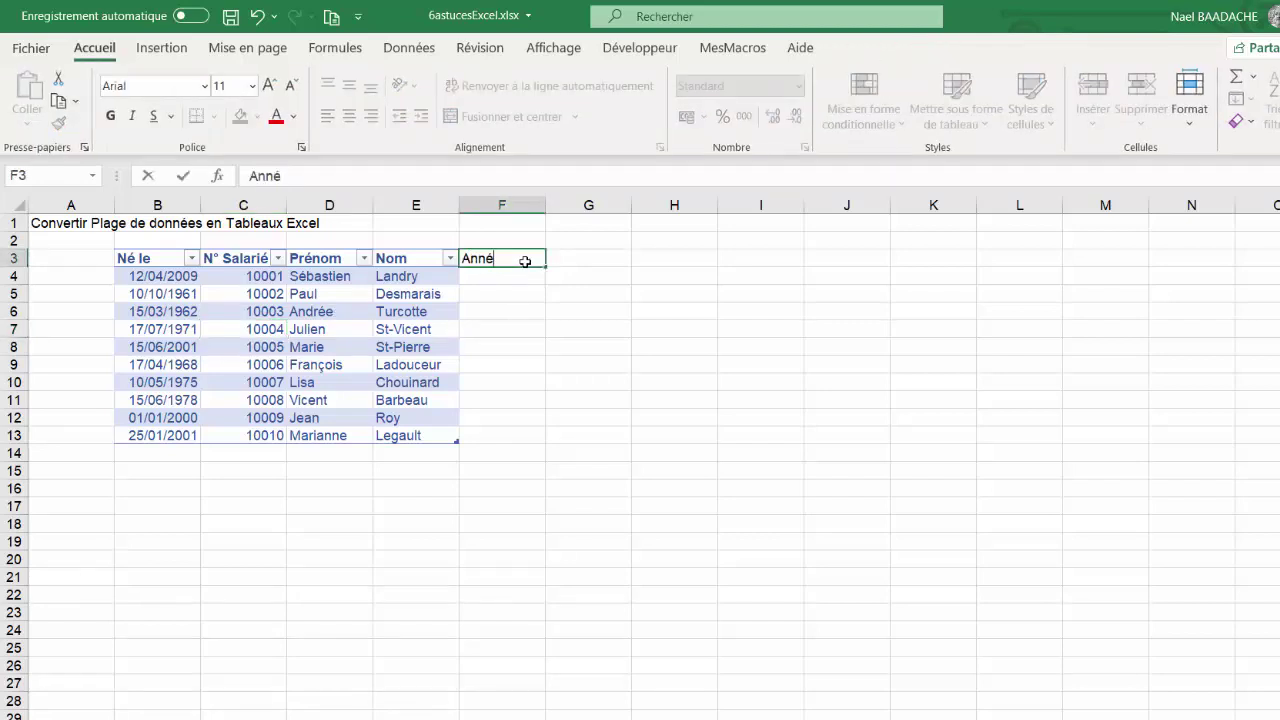
text(e)
key(Return)
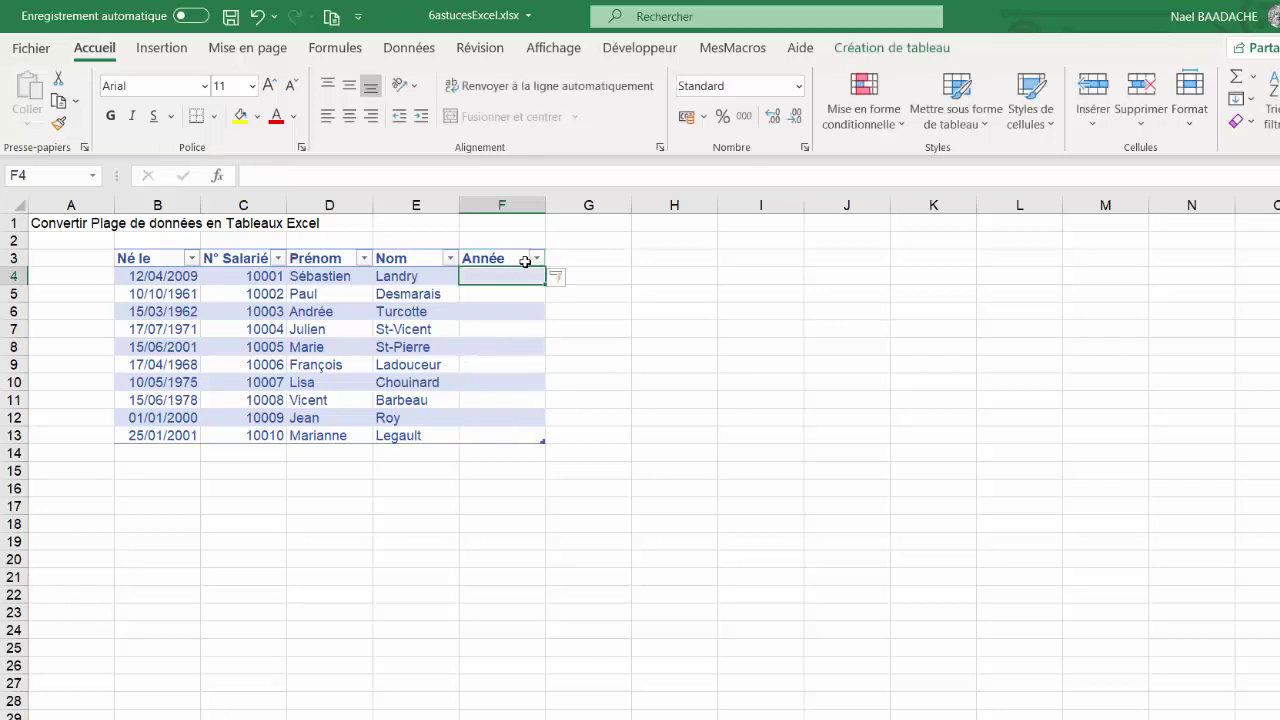
text(=)
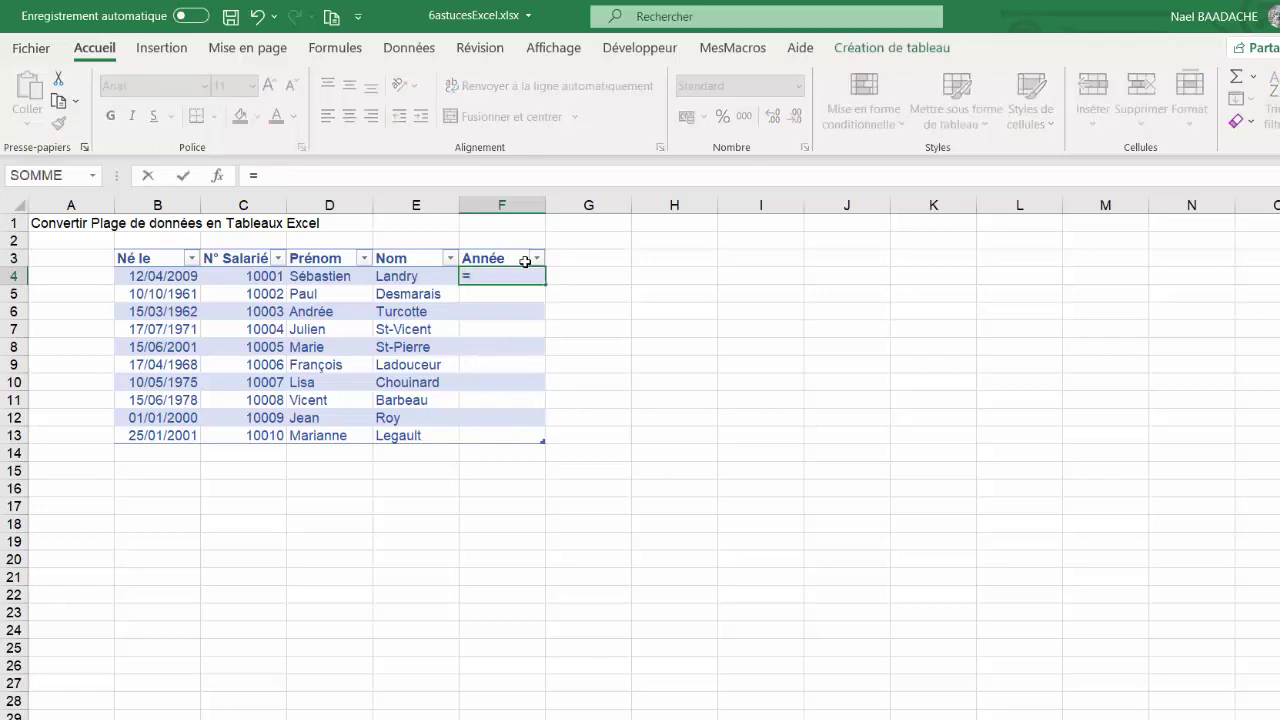
text(ann)
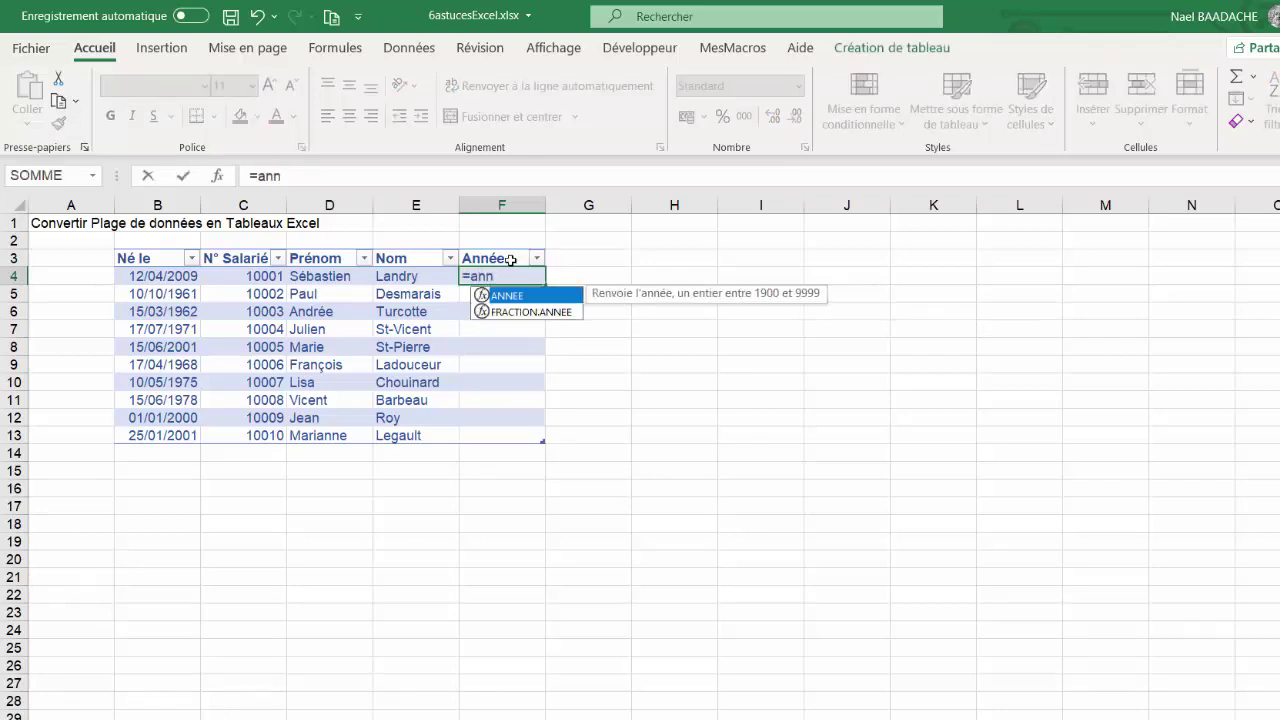
double_click(513, 297)
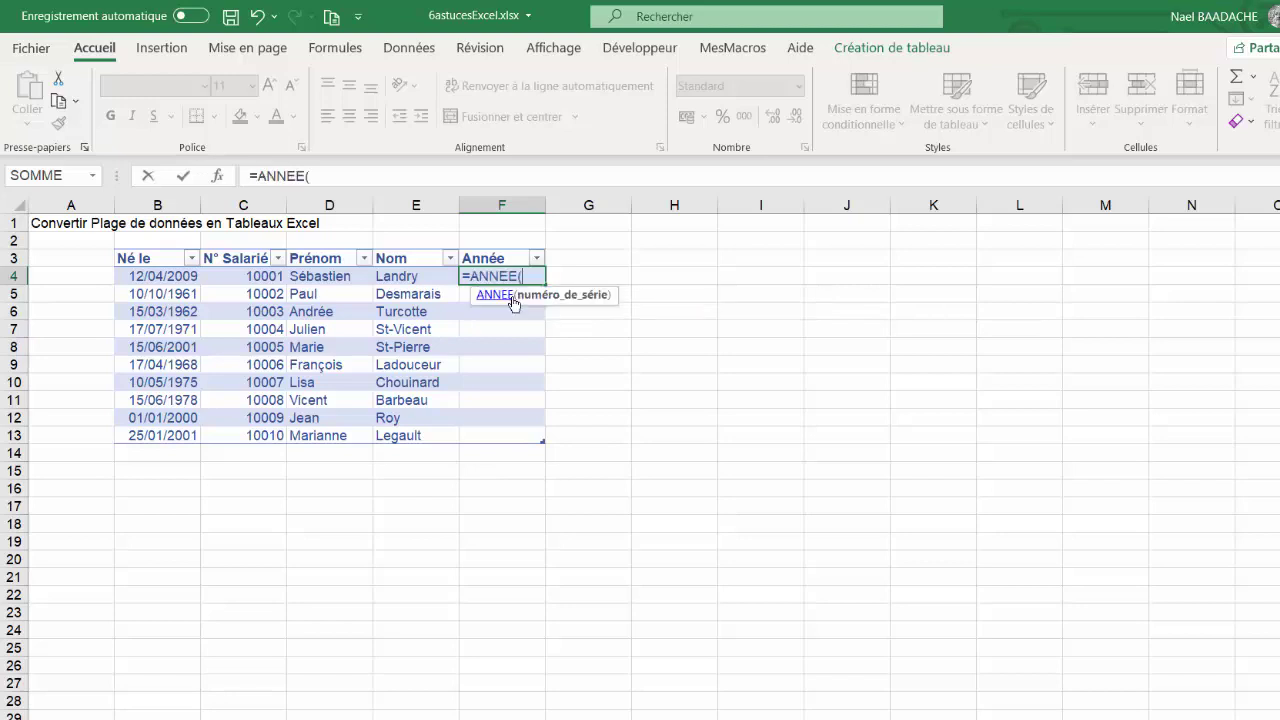
click(165, 278)
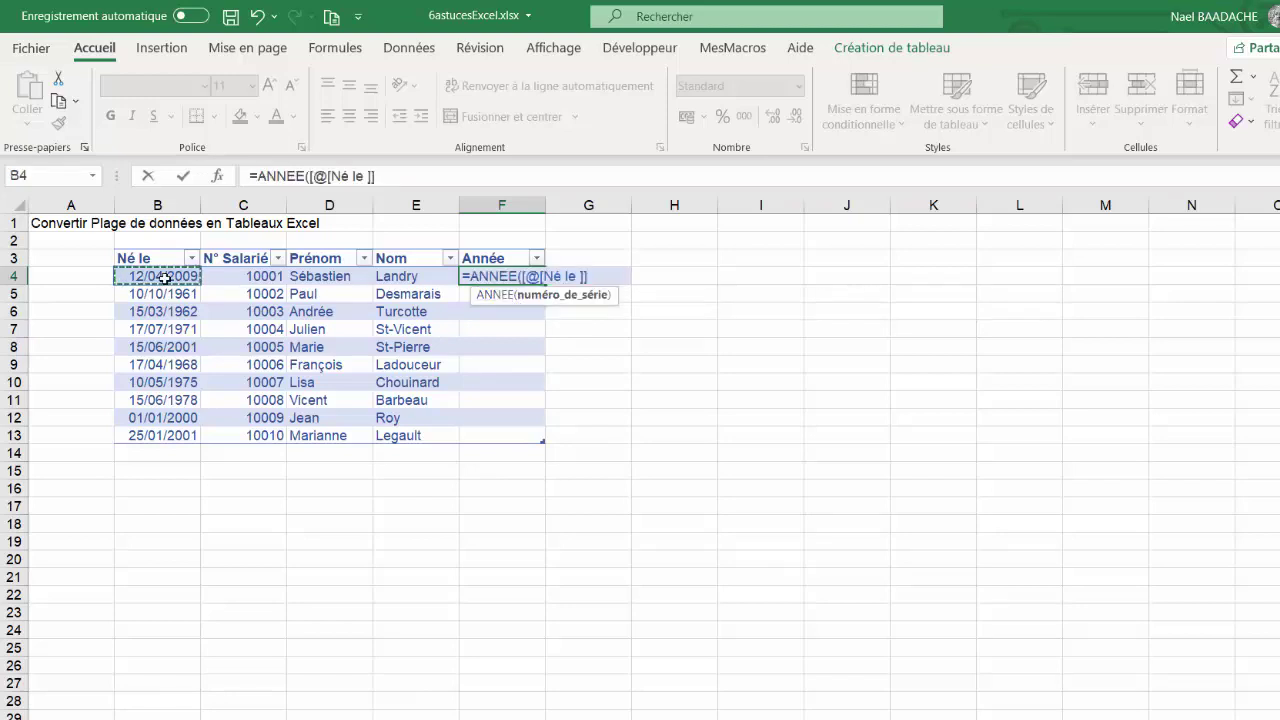
key(Return)
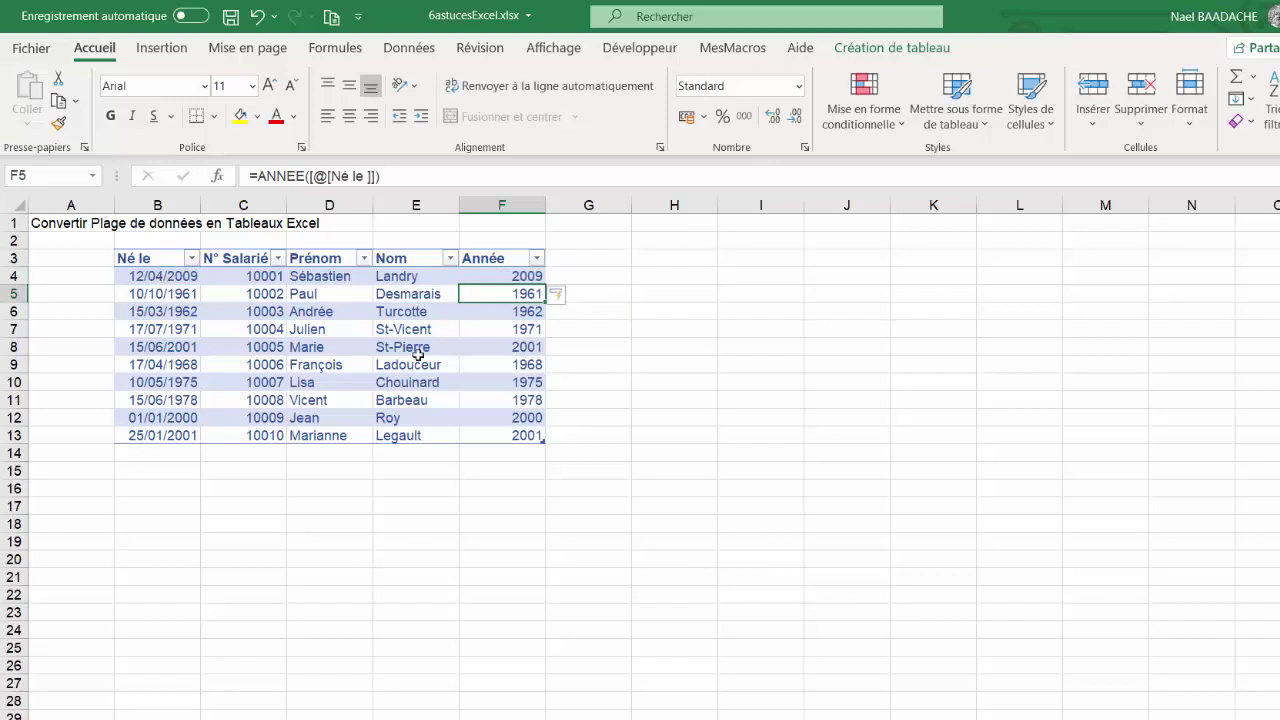
Step: Review the birth years calculated down column F
click(500, 279)
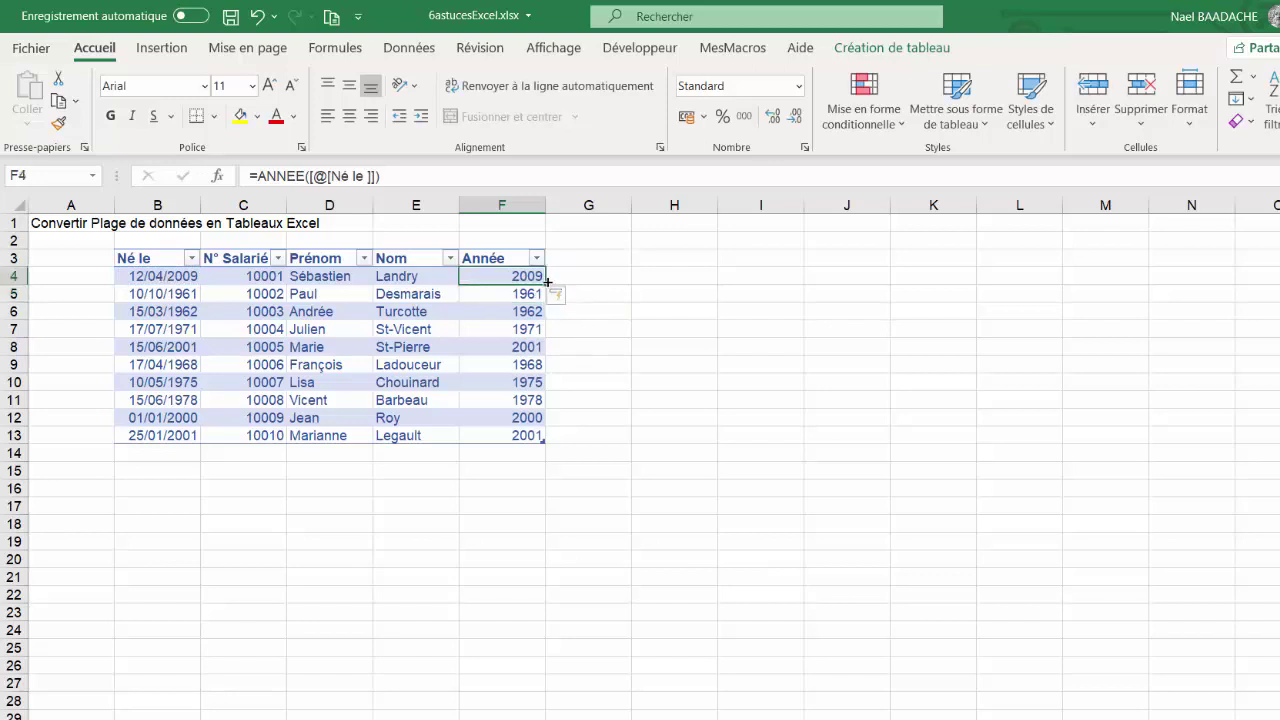
click(486, 294)
click(495, 312)
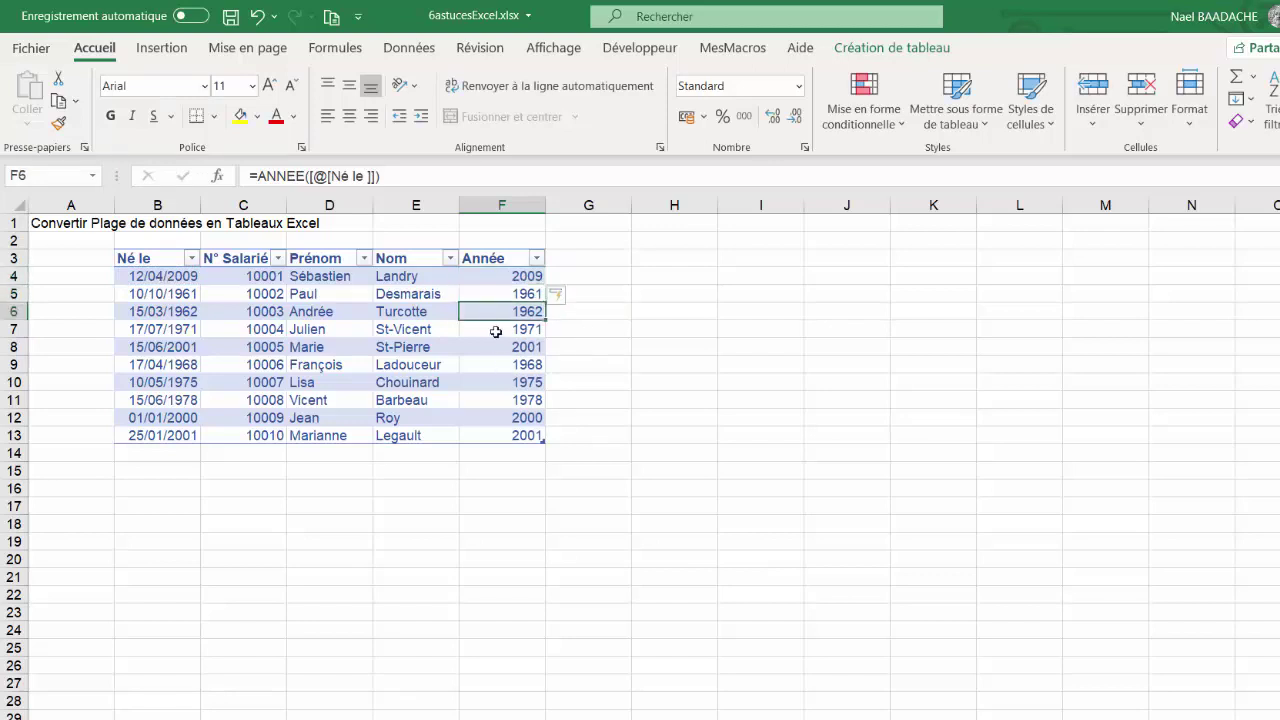
click(497, 331)
click(496, 364)
click(491, 400)
click(491, 437)
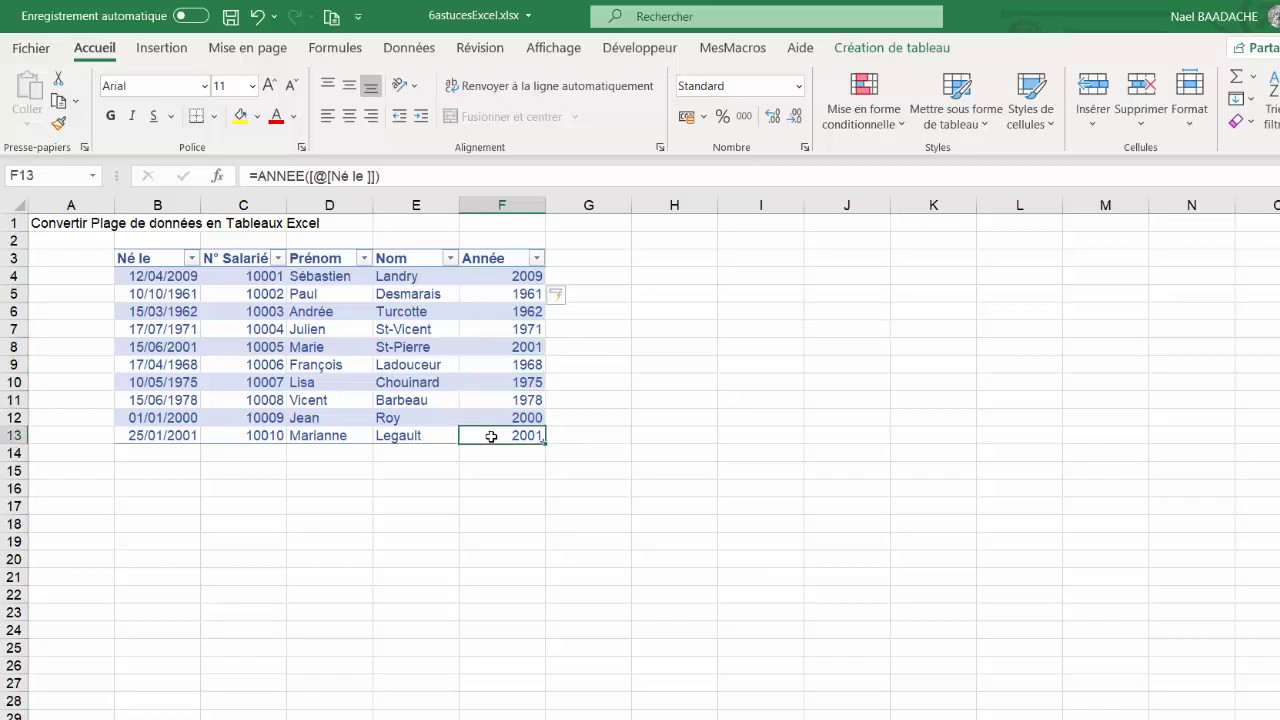
click(588, 260)
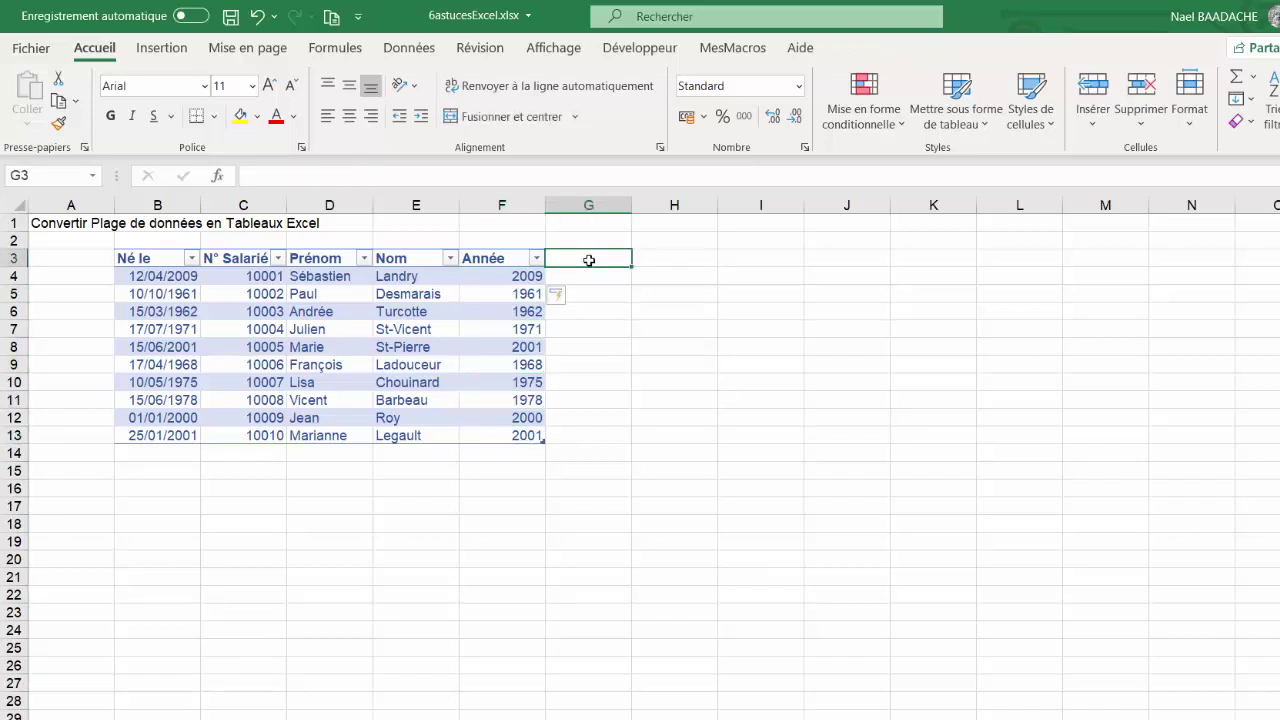
Step: Head G3 'Mois' and enter =MOIS([@[Né le]]) in G4 to fill each birth month
text(Mois)
key(Return)
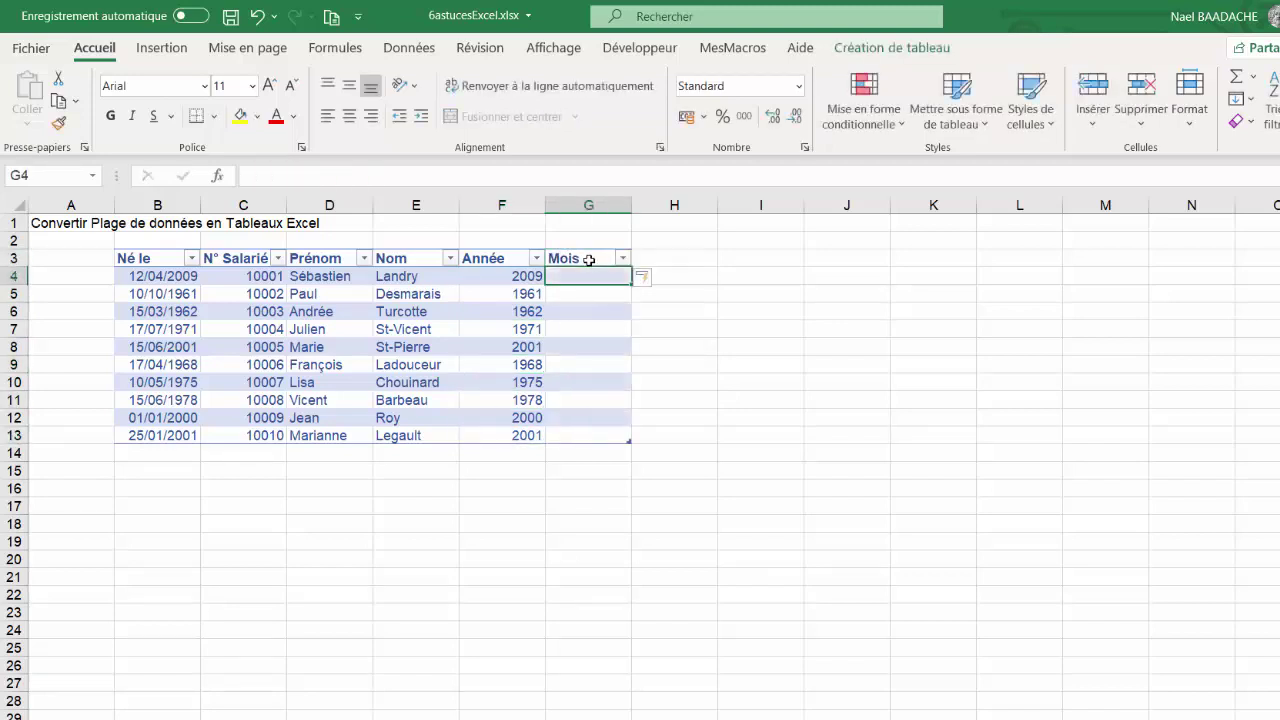
text(=Mois)
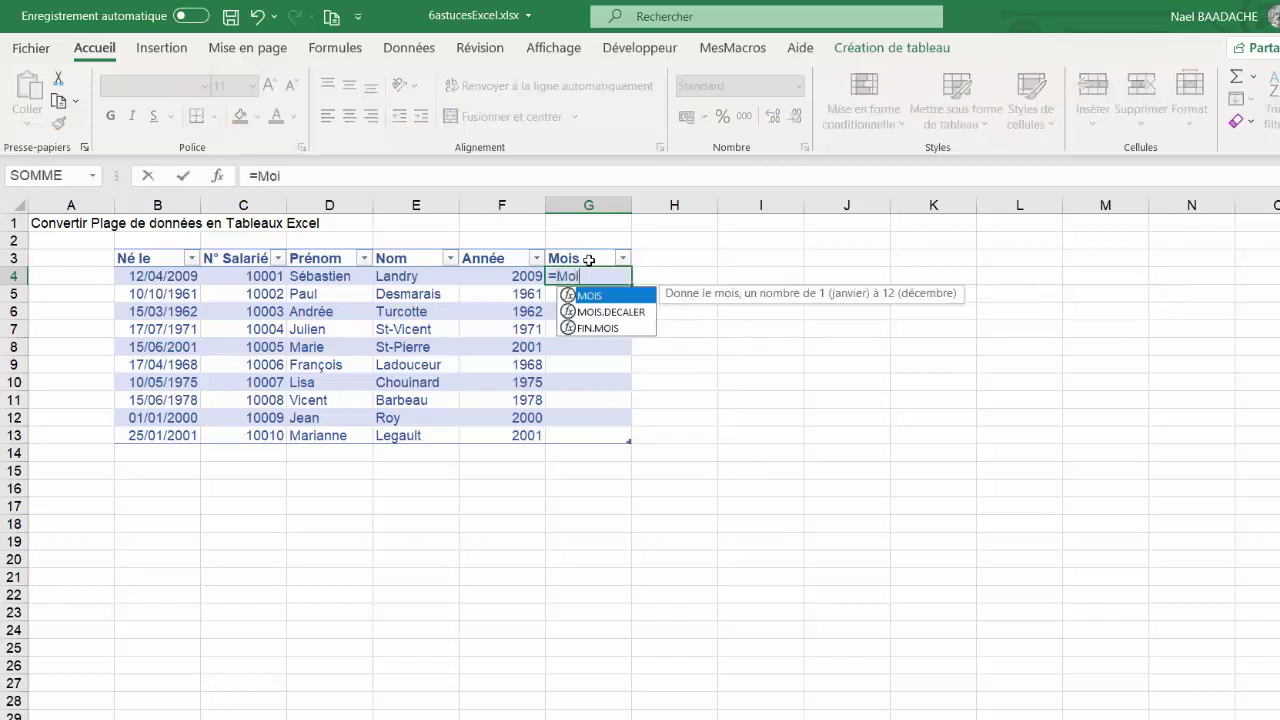
key(Tab)
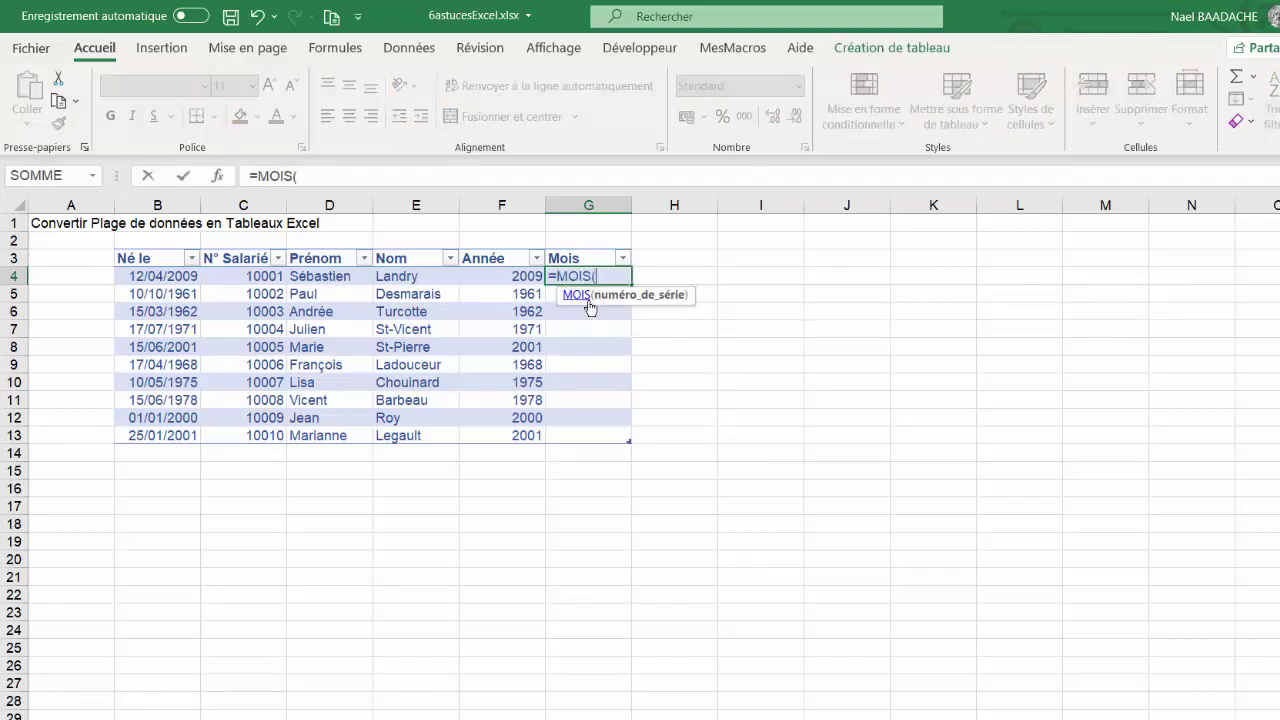
click(172, 278)
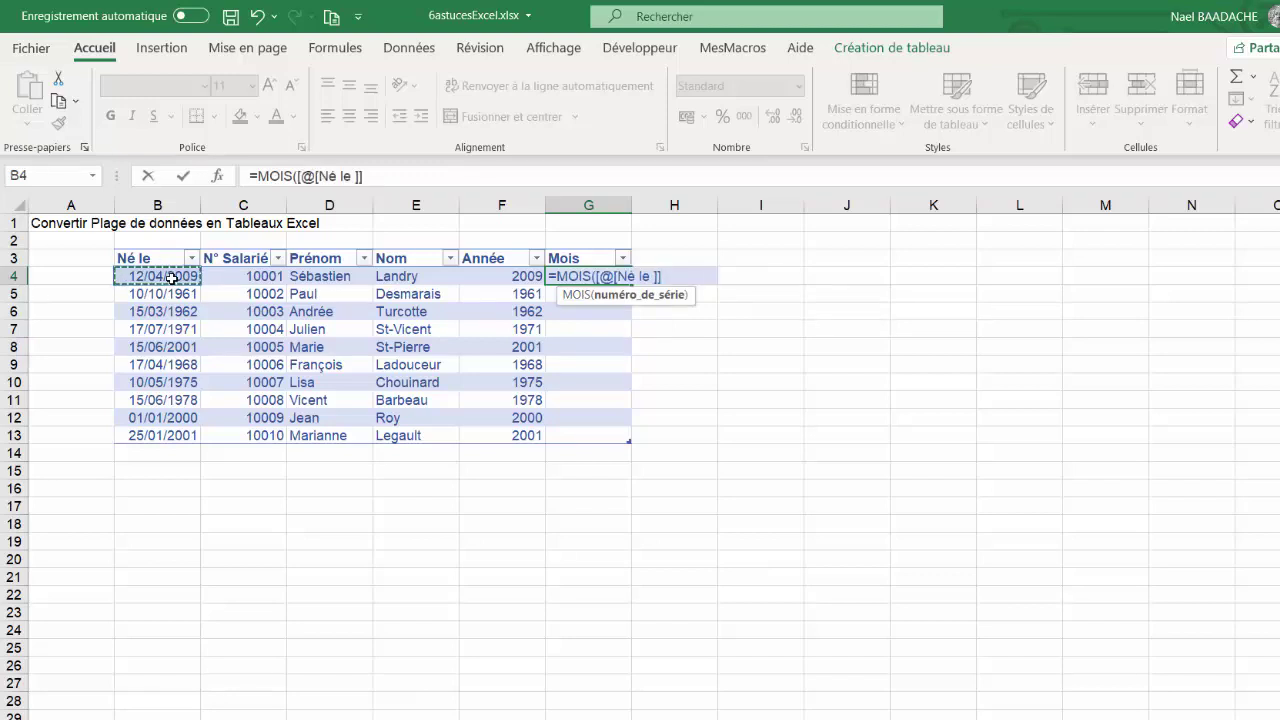
key(Return)
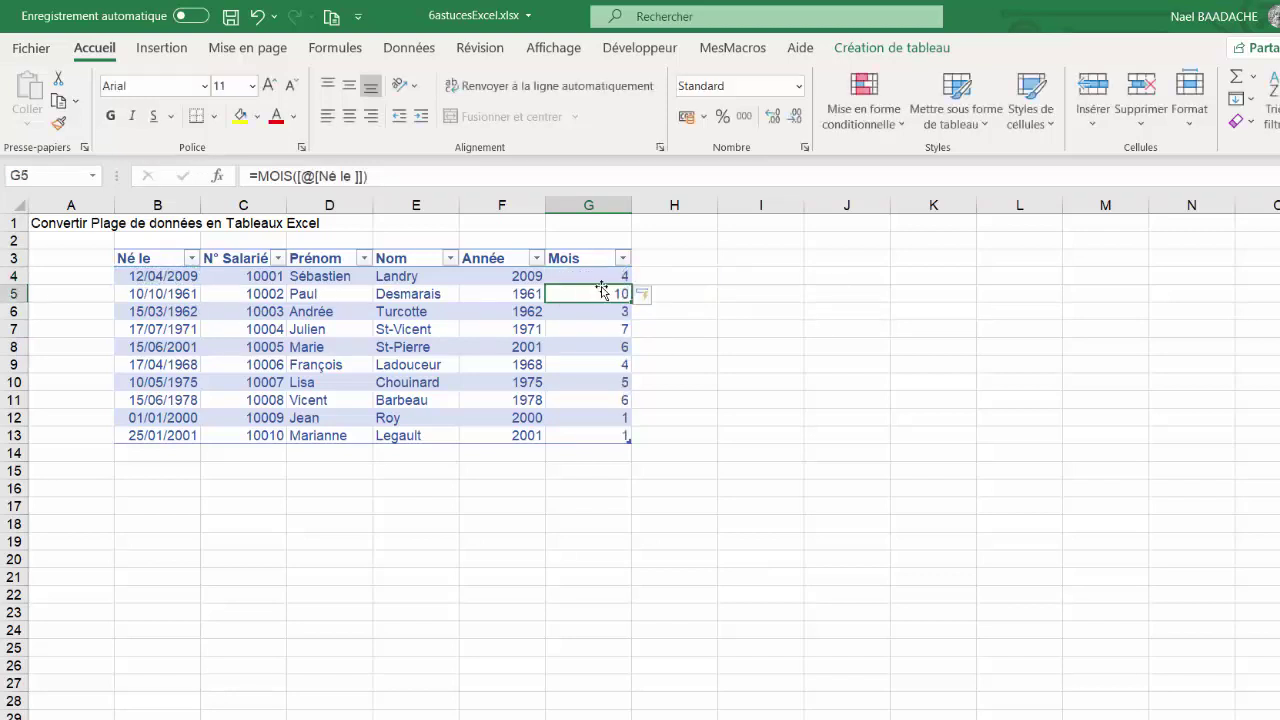
click(596, 277)
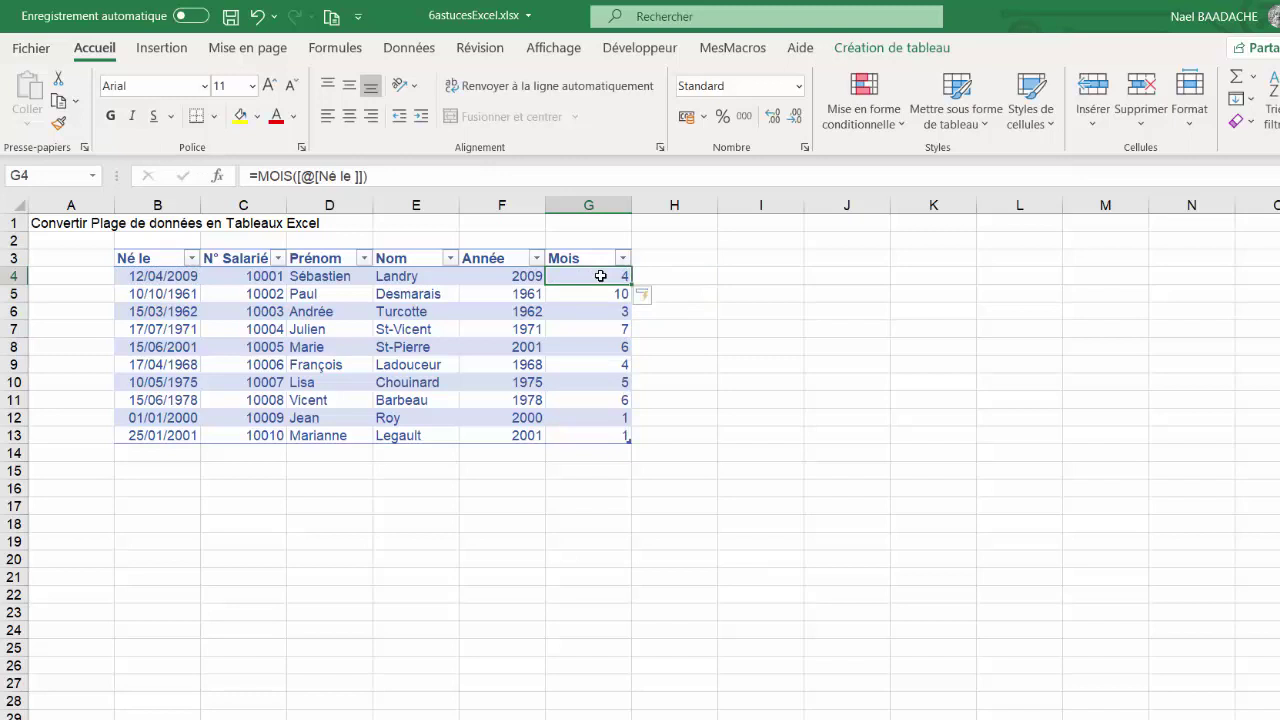
click(667, 256)
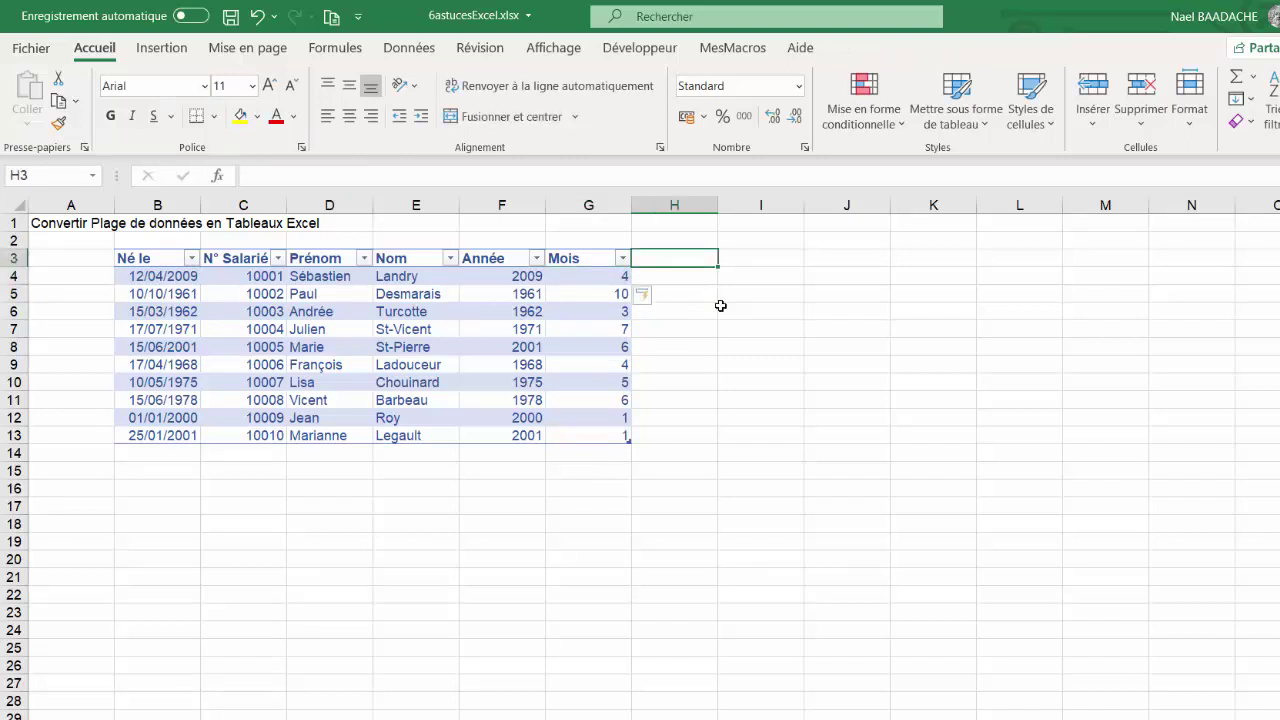
Step: Add a 'Mois' header in H3, which the table renames Mois2
text(Mois)
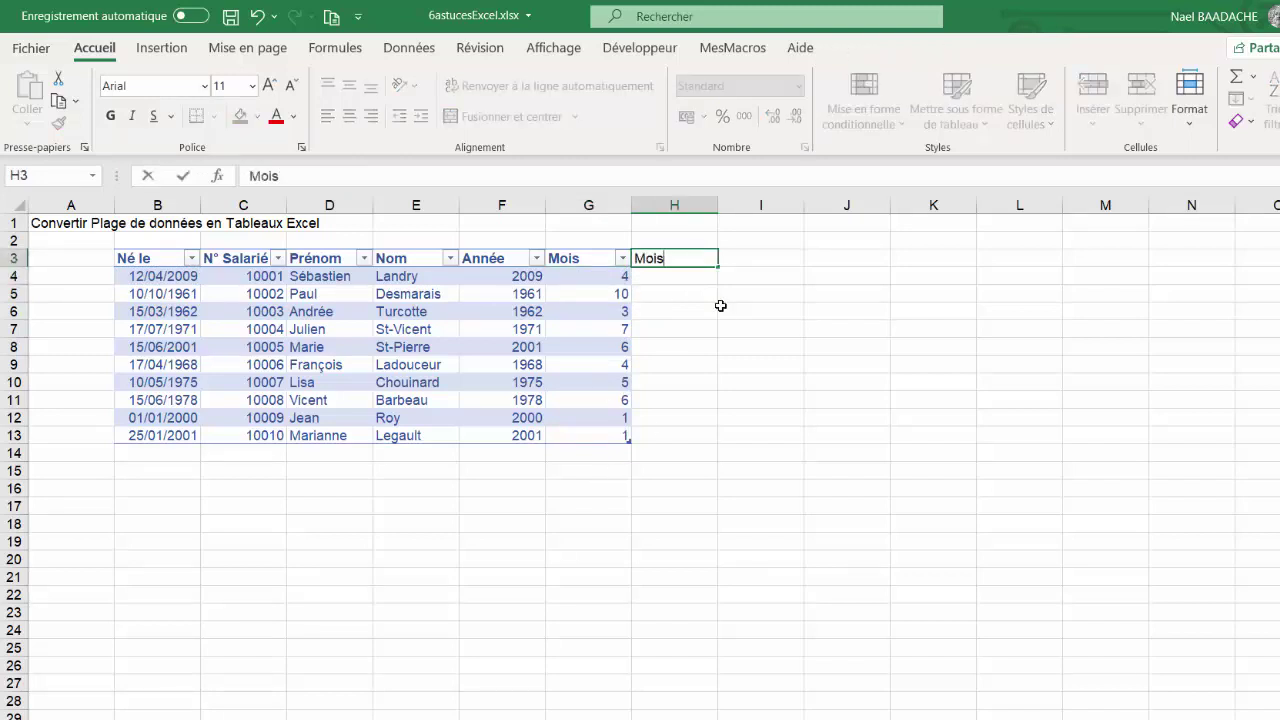
key(Return)
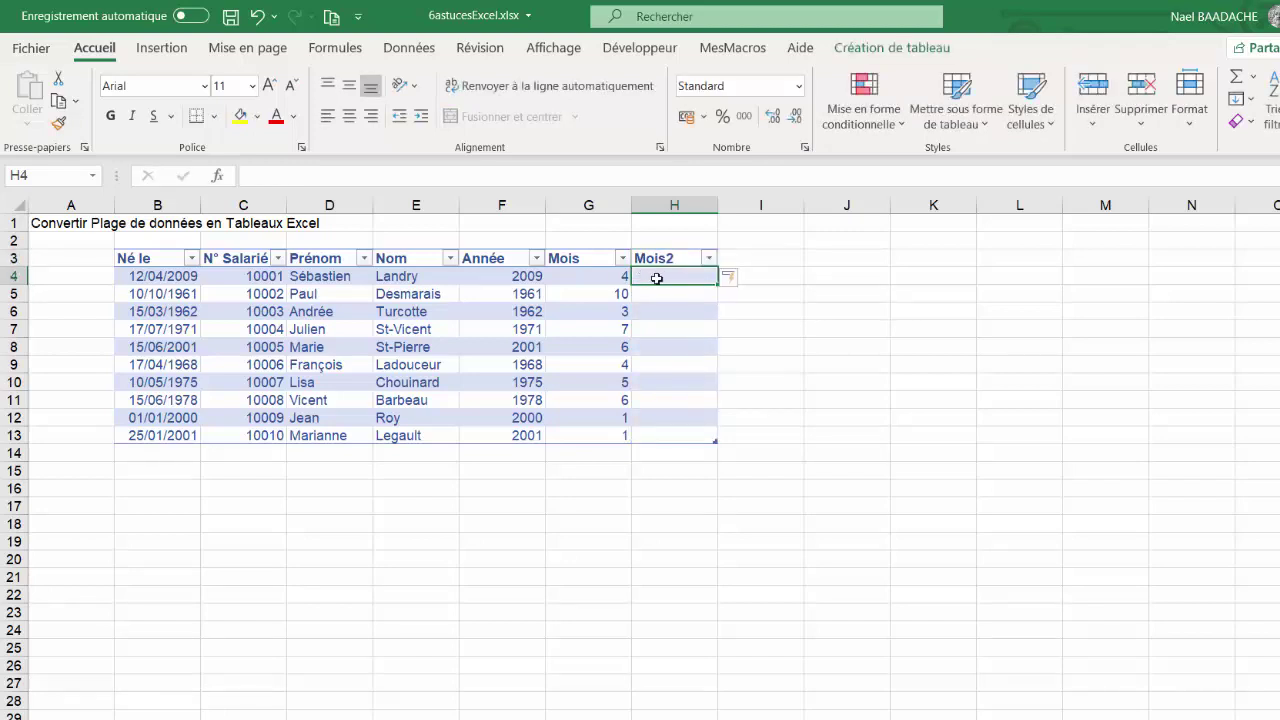
click(608, 277)
click(657, 277)
Step: Enter =TEXTE([@[Né le]];"mmmm") in H4 to fill each birth month's name
text(=text)
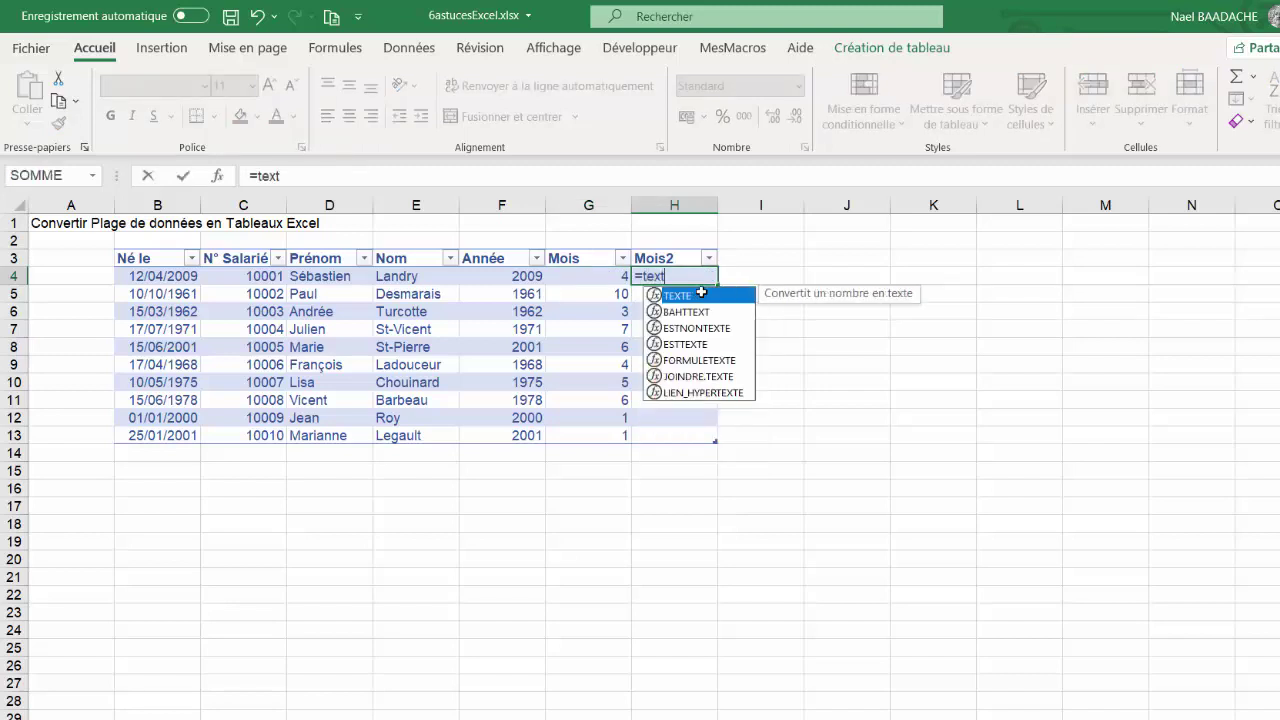
text(e)
double_click(702, 292)
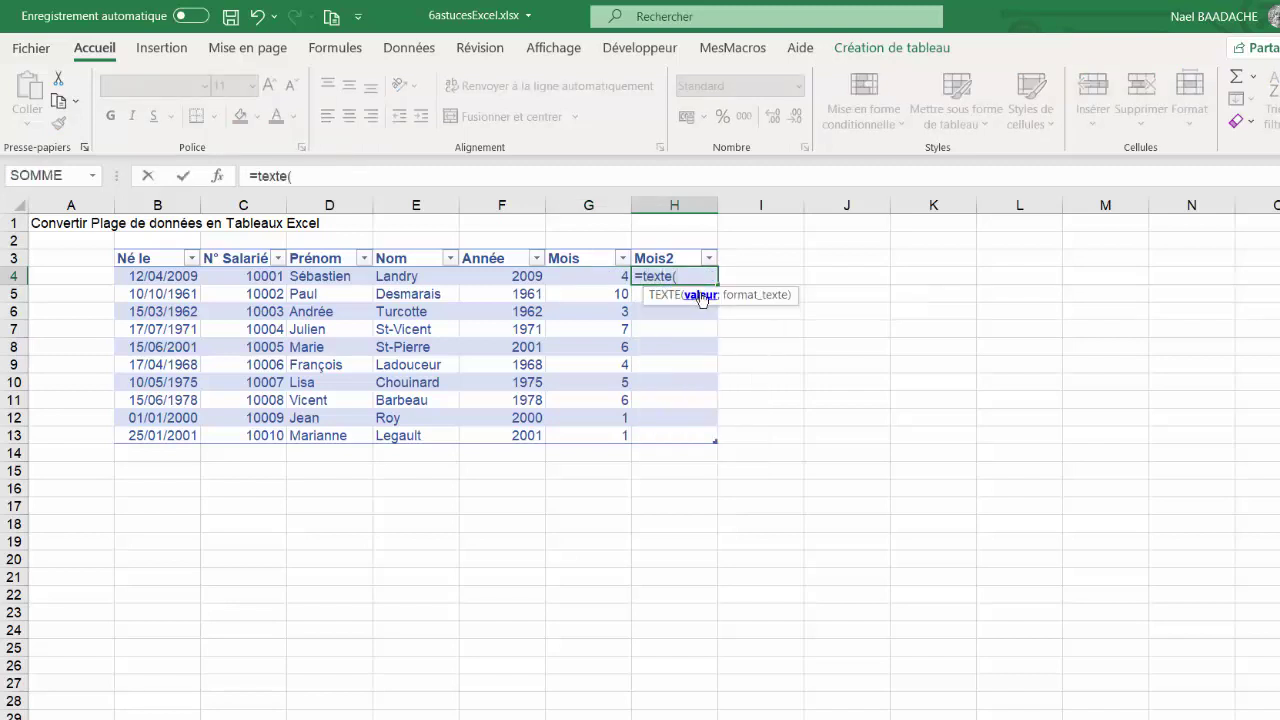
click(153, 275)
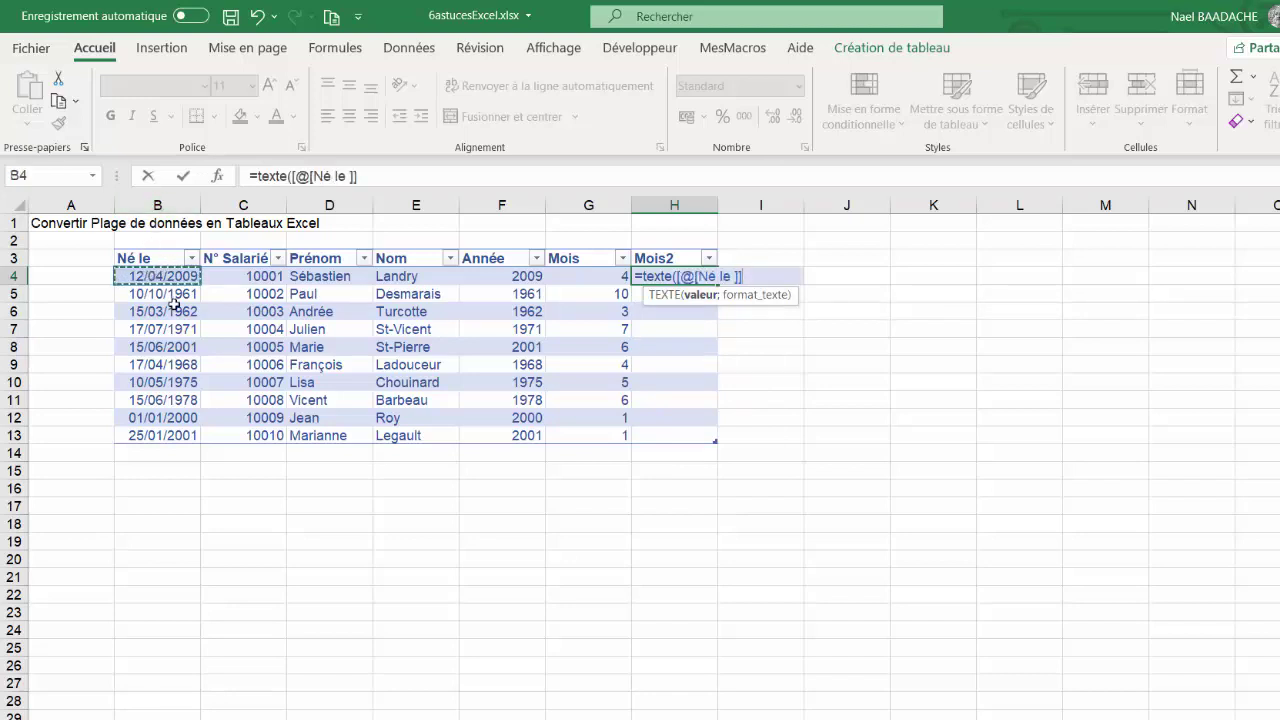
text(;)
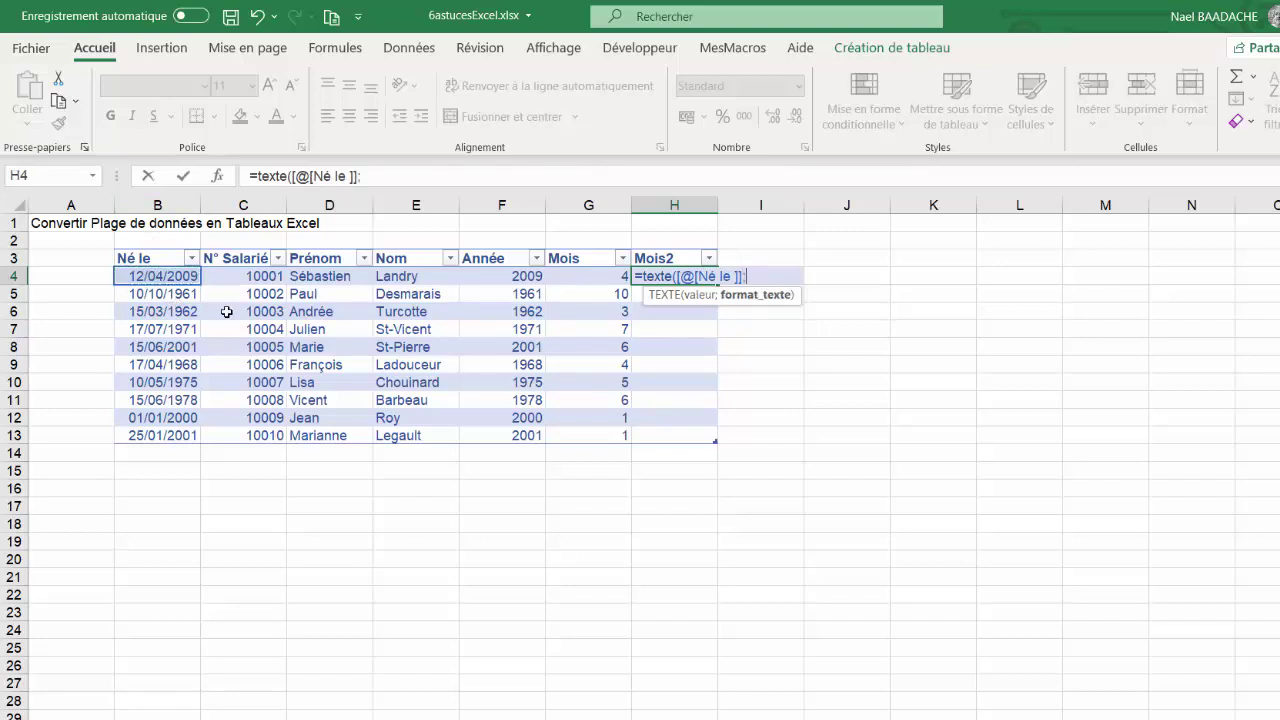
text("mm)
text(mm")
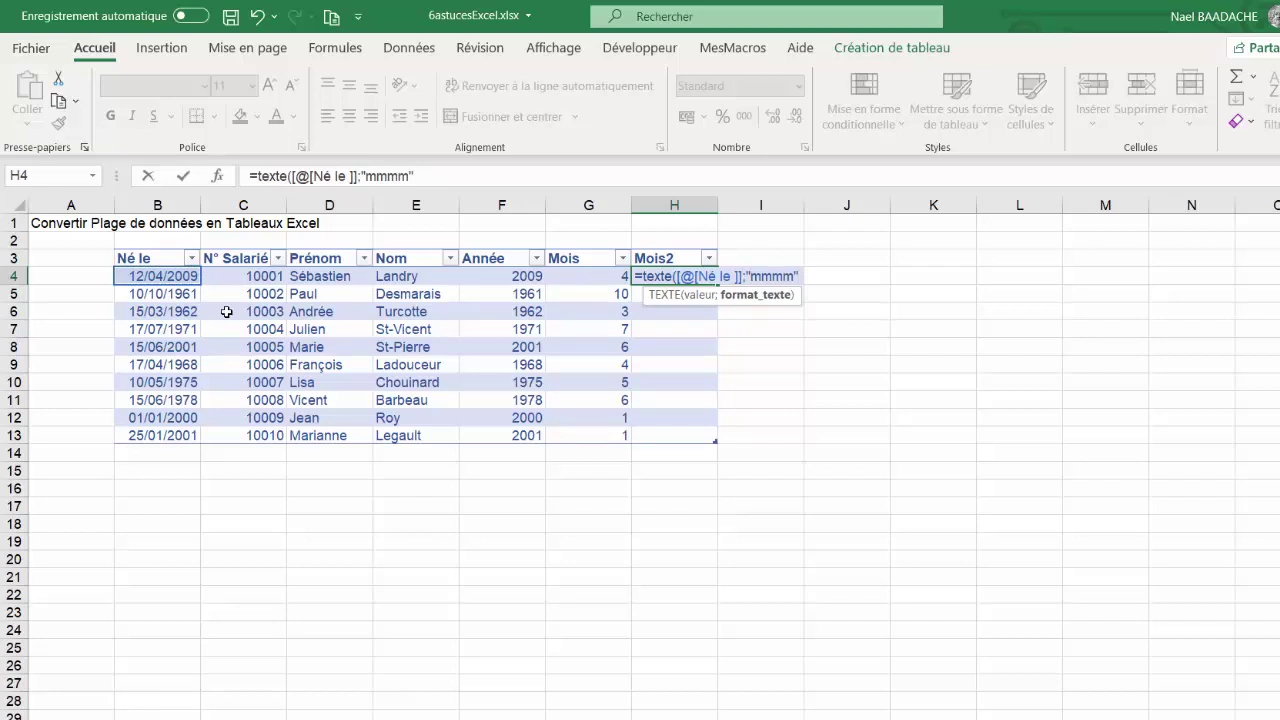
text())
key(Return)
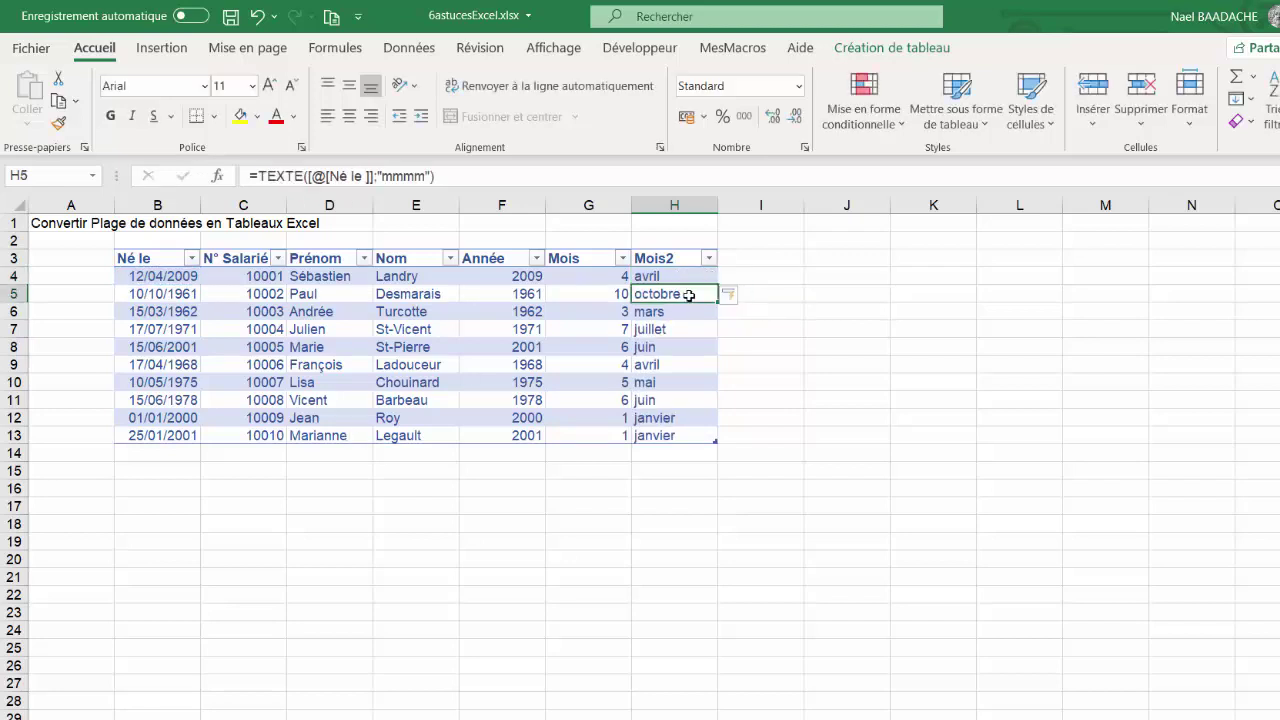
click(818, 437)
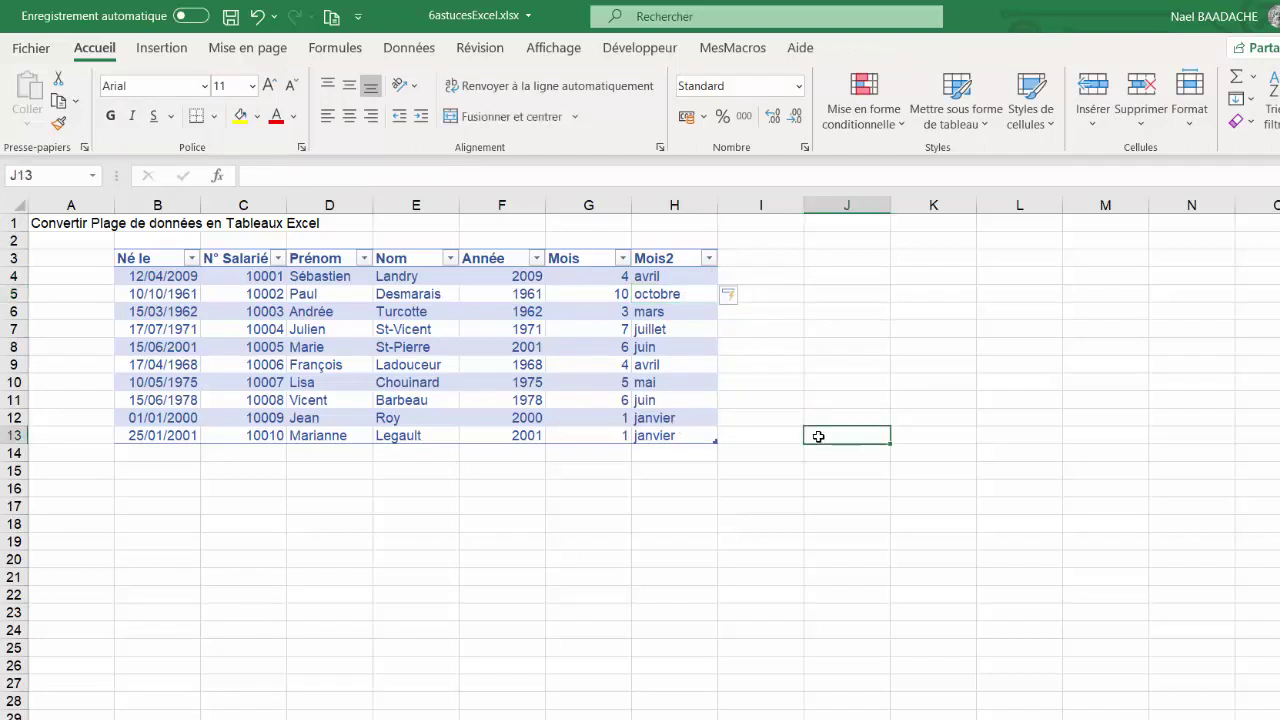